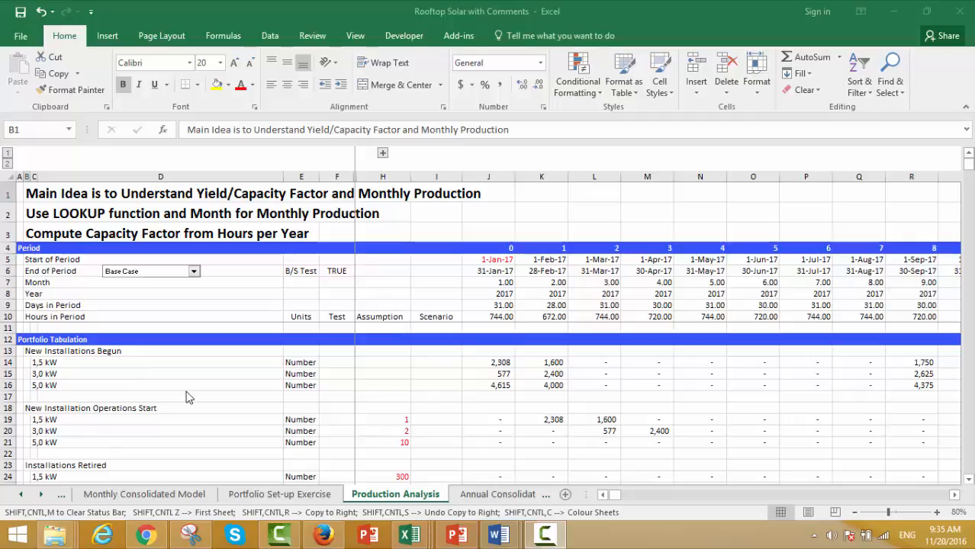
pyautogui.press('Right')
pyautogui.press('Right')
pyautogui.press('Right')
pyautogui.press('Right')
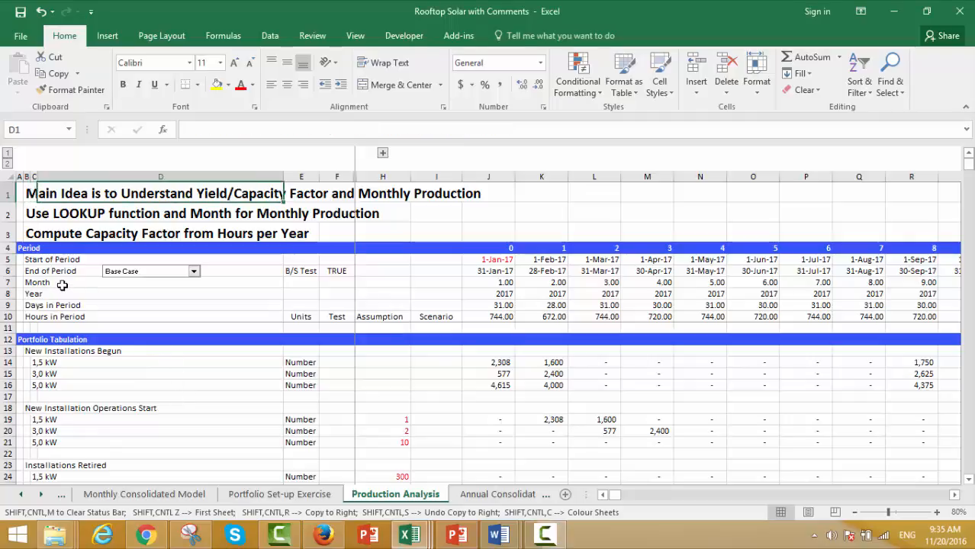
pyautogui.press('Left')
pyautogui.press('Left')
pyautogui.press('Left')
pyautogui.press('Left')
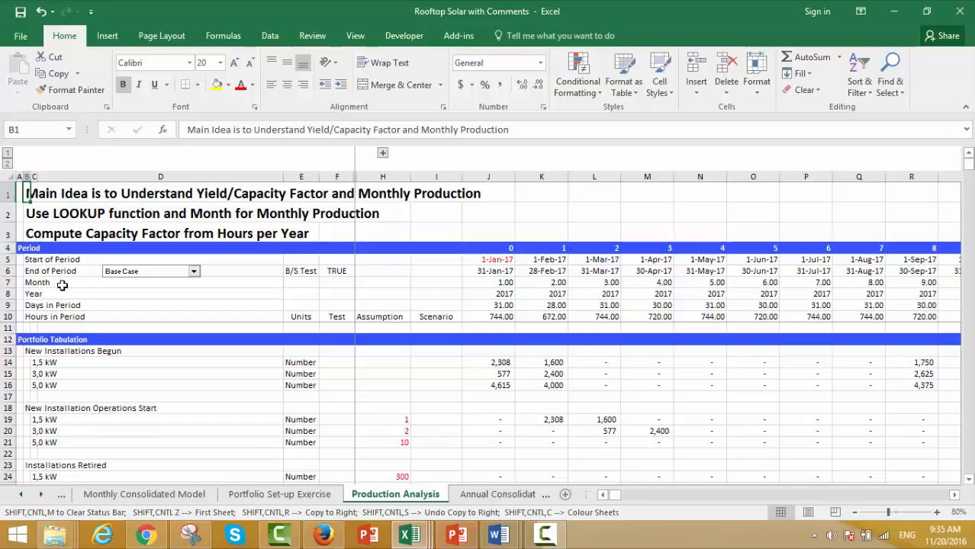
# Step: Look through the Production Analysis sheet from the heading notes down past the portfolio, degradation and capacity sections
pyautogui.press('Down')
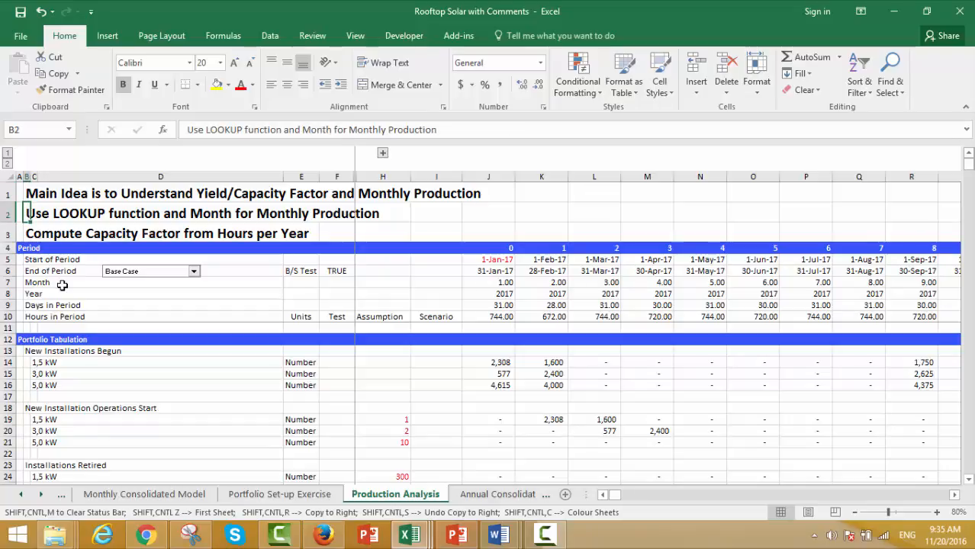
pyautogui.press('Down')
pyautogui.press('Down')
pyautogui.press('Down')
pyautogui.press('Down')
pyautogui.press('Down')
pyautogui.press('Down')
pyautogui.press('Down')
pyautogui.press('Down')
pyautogui.press('Down')
pyautogui.press('Down')
pyautogui.press('Down')
pyautogui.press('Down')
pyautogui.press('Down')
pyautogui.press('Down')
pyautogui.press('Down')
pyautogui.press('Down')
pyautogui.press('Down')
pyautogui.press('Down')
pyautogui.press('Down')
pyautogui.press('Down')
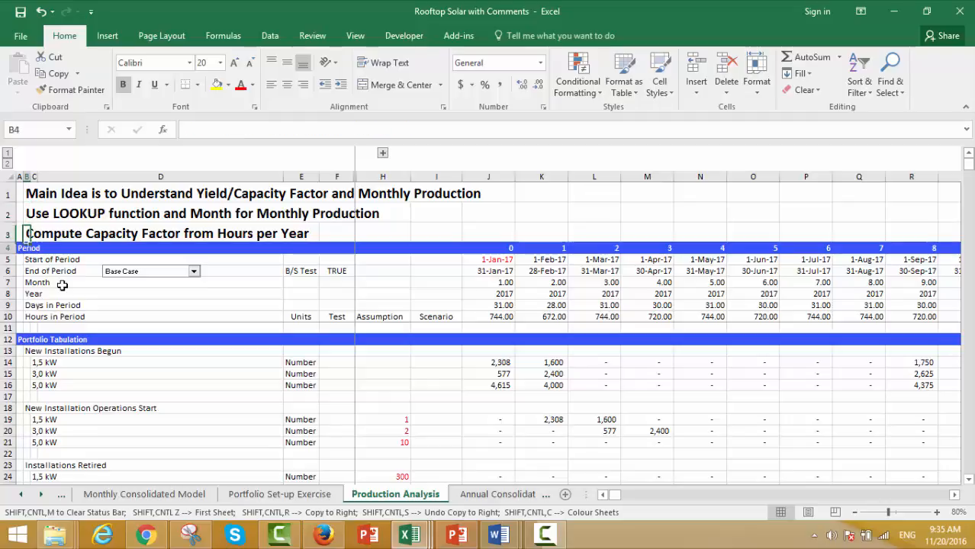
pyautogui.press('Down')
pyautogui.press('Down')
pyautogui.press('Down')
pyautogui.press('Down')
pyautogui.press('Down')
pyautogui.press('Down')
pyautogui.press('Down')
pyautogui.press('Down')
pyautogui.press('Down')
pyautogui.press('Down')
pyautogui.press('Down')
pyautogui.press('Down')
pyautogui.press('Down')
pyautogui.press('Down')
pyautogui.press('Down')
pyautogui.press('Down')
pyautogui.press('Down')
pyautogui.press('Down')
pyautogui.press('Down')
pyautogui.press('Down')
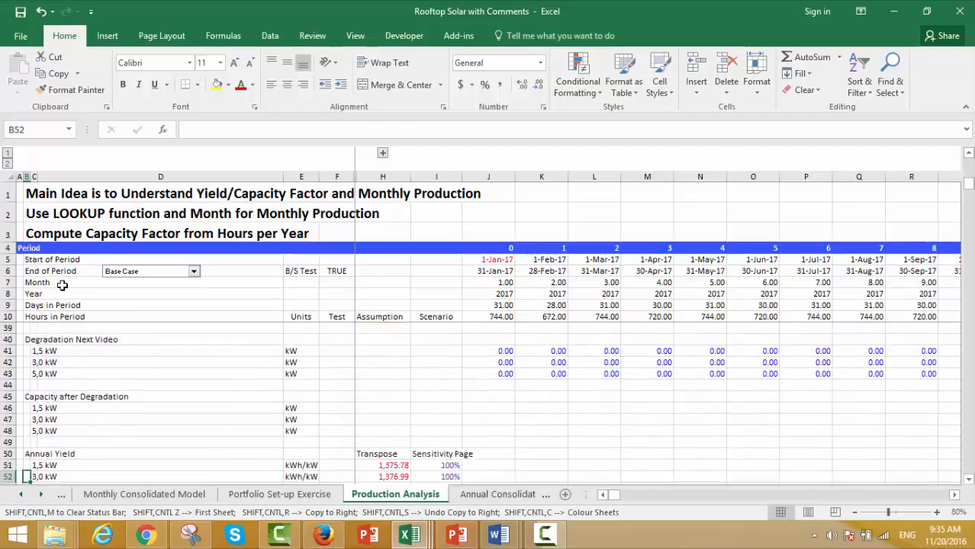
# Step: Examine the Annual Yield and Monthly Factor for Yield (LOOKUP Function) sections on the Production Analysis sheet
pyautogui.press('Up')
pyautogui.press('Up')
pyautogui.press('Up')
pyautogui.press('Up')
pyautogui.press('Up')
pyautogui.press('Up')
pyautogui.press('Up')
pyautogui.press('Up')
pyautogui.press('Up')
pyautogui.press('Up')
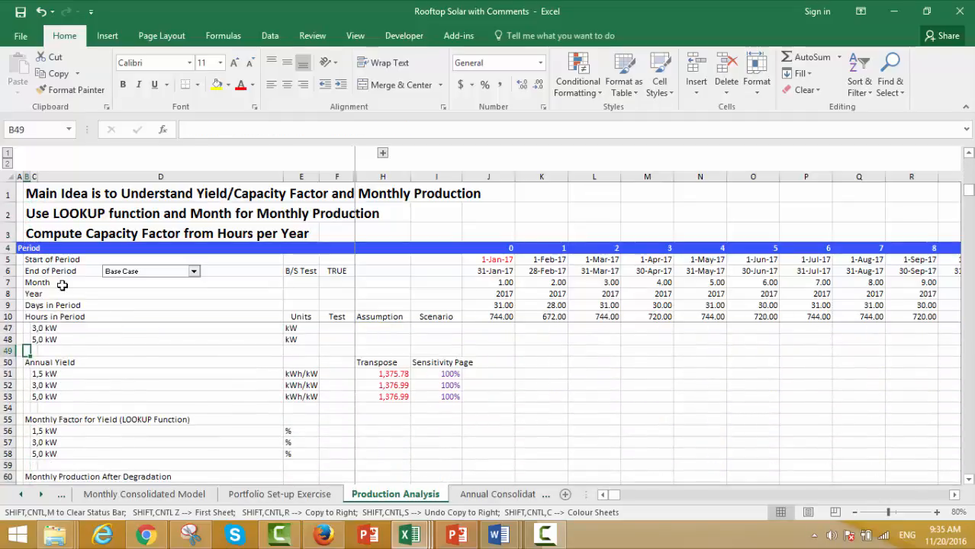
pyautogui.press('Down')
pyautogui.press('Down')
pyautogui.press('Down')
pyautogui.press('Down')
pyautogui.press('Down')
pyautogui.press('Down')
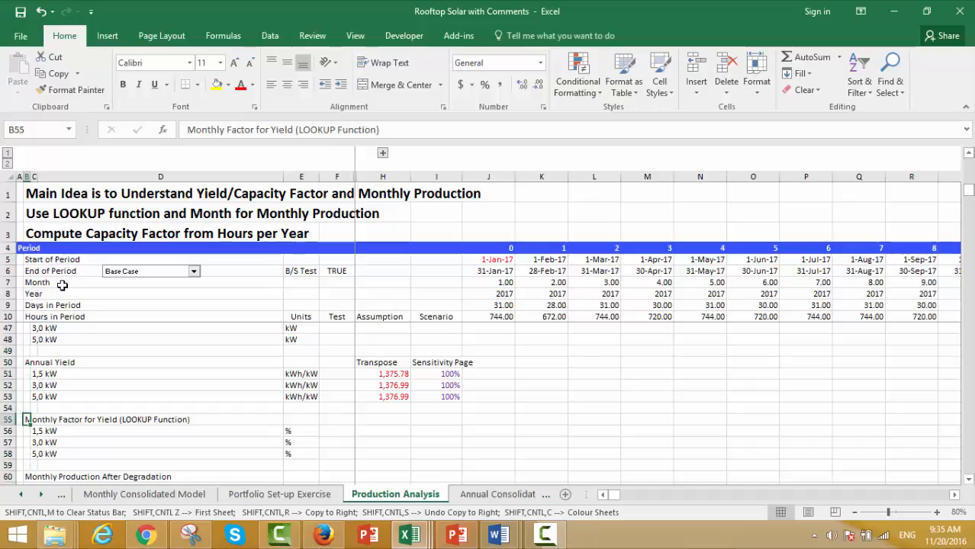
# Step: Go to the Assumptions sheet and look through its portfolio and system operation assumptions down to Degradation by Year
pyautogui.hotkey('ctrl', 'pageup')
pyautogui.hotkey('ctrl', 'pageup')
pyautogui.hotkey('ctrl', 'pageup')
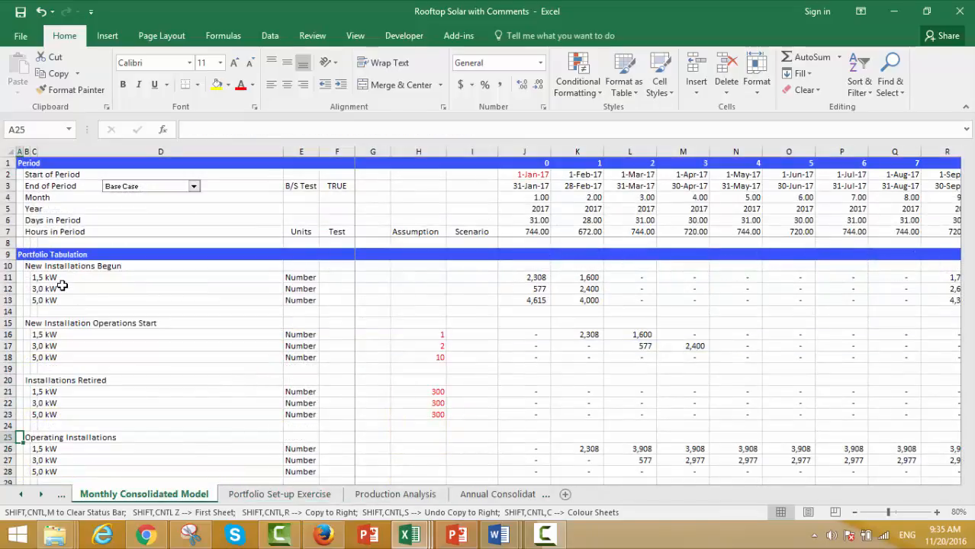
pyautogui.hotkey('ctrl', 'pageup')
pyautogui.hotkey('ctrl', 'pageup')
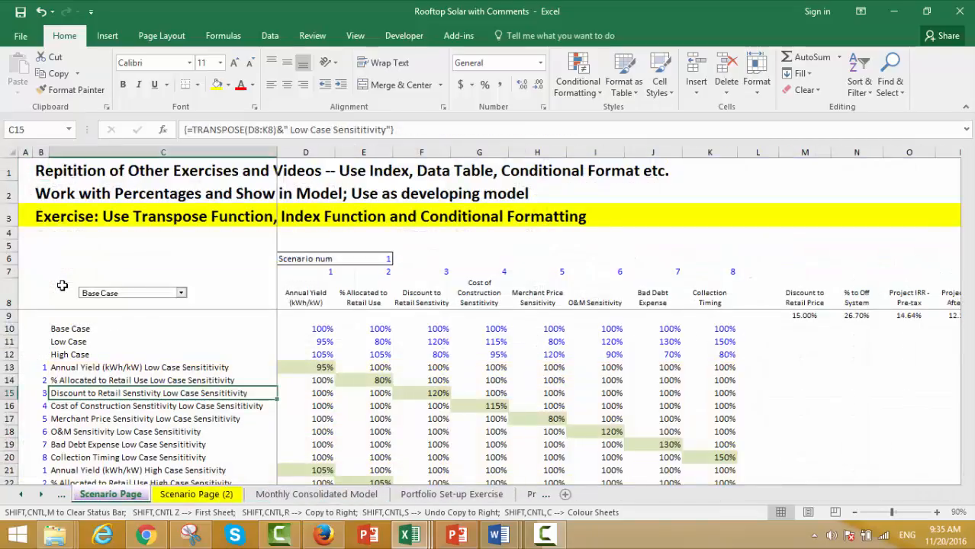
pyautogui.press('Down')
pyautogui.press('Down')
pyautogui.press('Down')
pyautogui.press('Down')
pyautogui.press('Down')
pyautogui.press('Down')
pyautogui.press('Down')
pyautogui.press('Down')
pyautogui.press('Down')
pyautogui.press('Down')
pyautogui.press('Down')
pyautogui.press('Down')
pyautogui.press('Down')
pyautogui.press('Down')
pyautogui.press('Down')
pyautogui.press('Down')
pyautogui.press('Down')
pyautogui.press('Down')
pyautogui.press('Down')
pyautogui.press('Down')
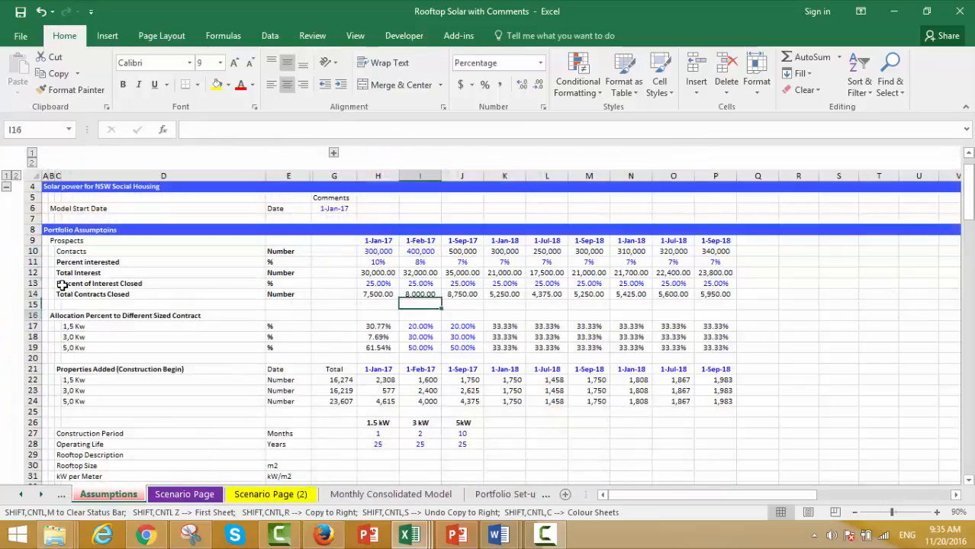
pyautogui.press('Down')
pyautogui.press('Down')
pyautogui.press('Down')
pyautogui.press('Down')
pyautogui.press('Down')
pyautogui.press('Down')
pyautogui.press('Down')
pyautogui.press('Down')
pyautogui.press('Down')
pyautogui.press('Down')
pyautogui.press('Down')
pyautogui.press('Down')
pyautogui.press('Down')
pyautogui.press('Down')
pyautogui.press('Down')
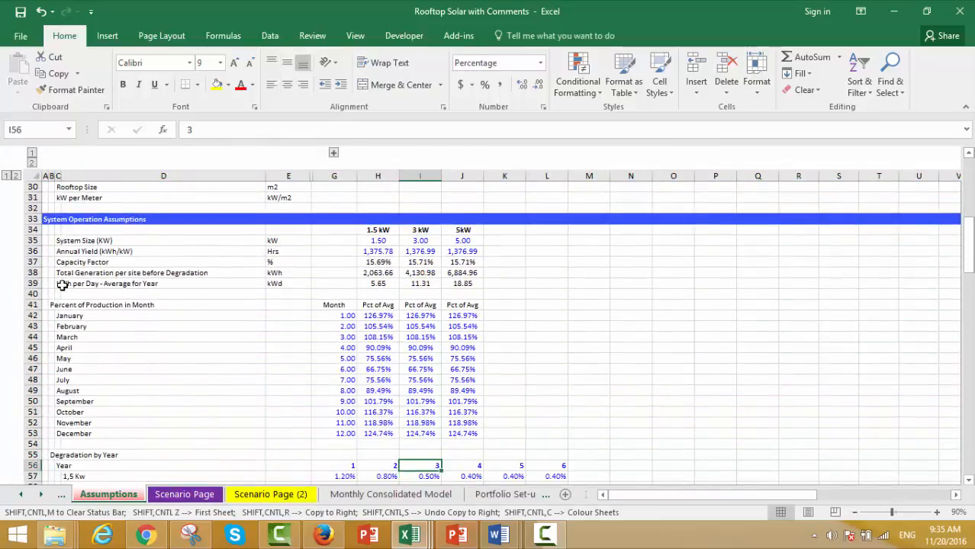
# Step: Examine the Percent of Production in Month table, highlighting the month numbers and the 1.5 kW percentages from January to December
pyautogui.press('Up')
pyautogui.press('Up')
pyautogui.press('Up')
pyautogui.press('Up')
pyautogui.press('Up')
pyautogui.press('Up')
pyautogui.press('Up')
pyautogui.press('Up')
pyautogui.press('Up')
pyautogui.press('Up')
pyautogui.press('Up')
pyautogui.press('Up')
pyautogui.press('Up')
pyautogui.press('Up')
pyautogui.press('Up')
pyautogui.press('Left')
pyautogui.press('Left')
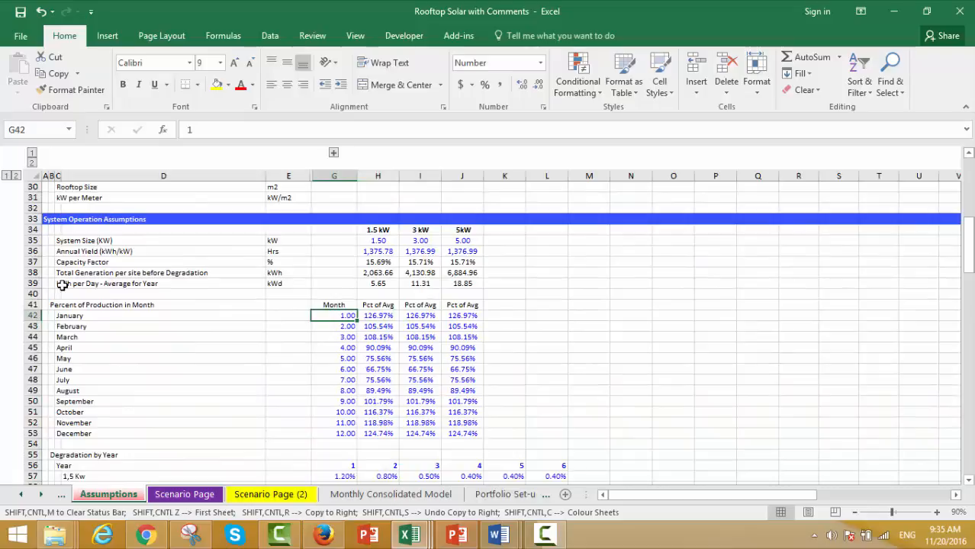
pyautogui.hotkey('ctrl', 'shift', 'Down')
pyautogui.press('Right')
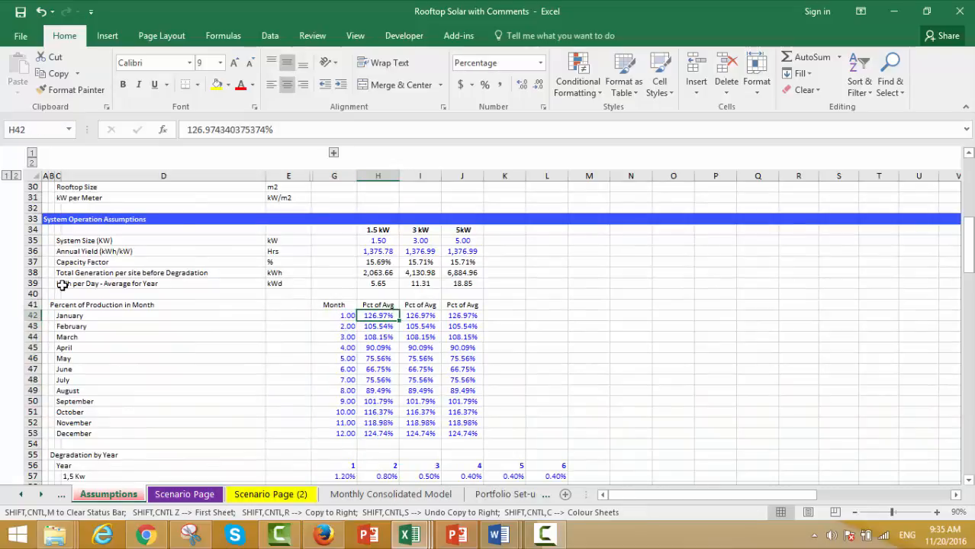
pyautogui.hotkey('ctrl', 'shift', 'Down')
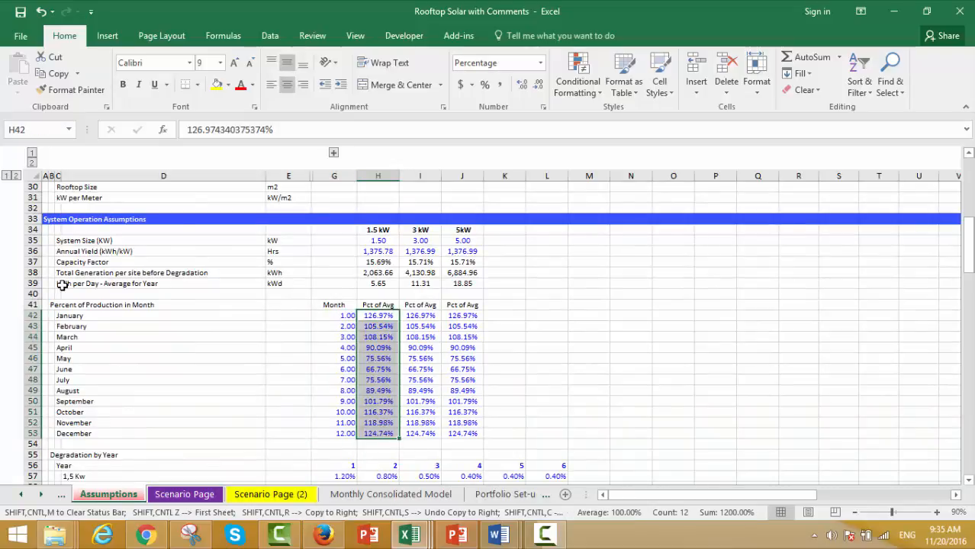
# Step: Review the system size and annual yield inputs under System Operation Assumptions
pyautogui.press('Right')
pyautogui.press('Up')
pyautogui.press('Up')
pyautogui.press('Up')
pyautogui.press('Up')
pyautogui.press('Up')
pyautogui.press('Up')
pyautogui.press('Up')
pyautogui.press('Up')
pyautogui.press('Up')
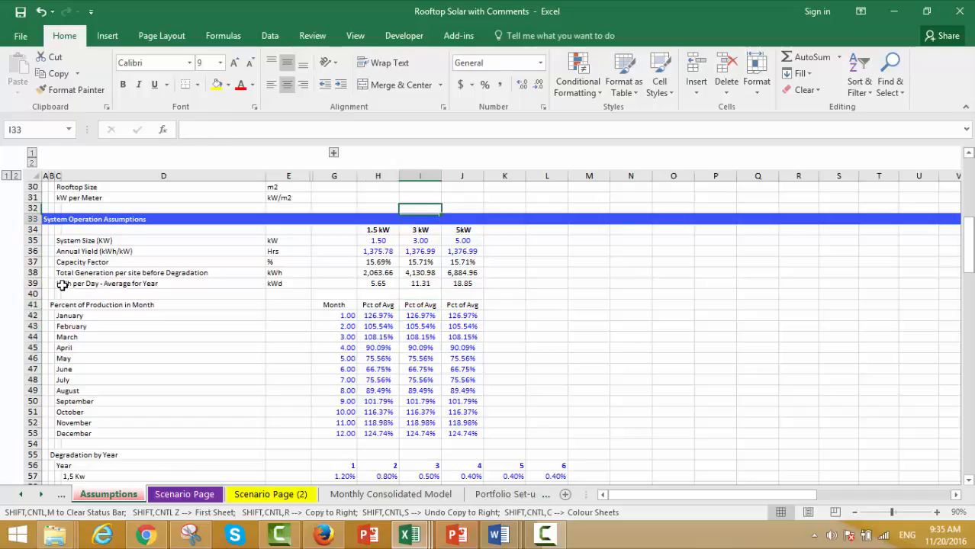
pyautogui.press('Down')
pyautogui.press('Down')
# Step: Return to the Production Analysis sheet and select cell K51 in the 1,5 kW Annual Yield row
pyautogui.hotkey('ctrl', 'pagedown')
pyautogui.hotkey('ctrl', 'pagedown')
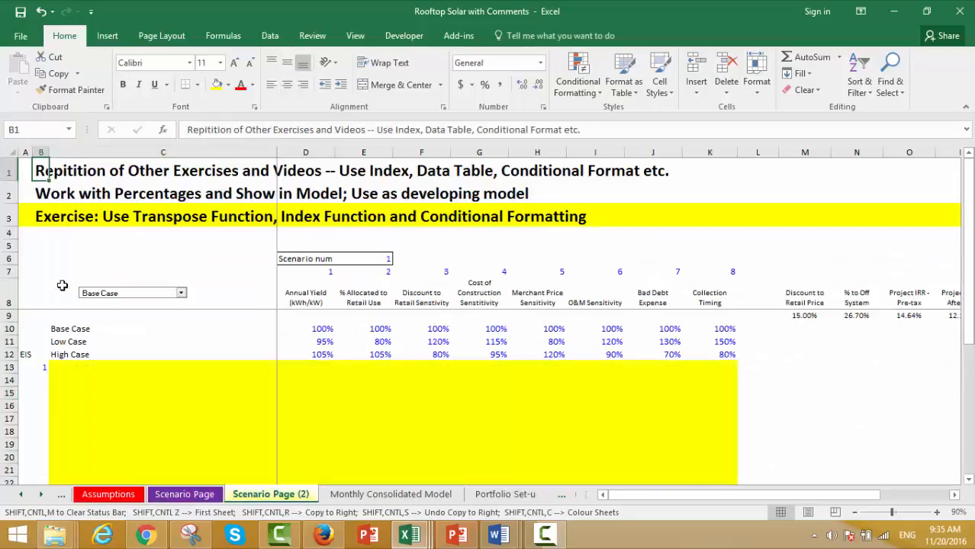
pyautogui.hotkey('ctrl', 'pagedown')
pyautogui.hotkey('ctrl', 'pagedown')
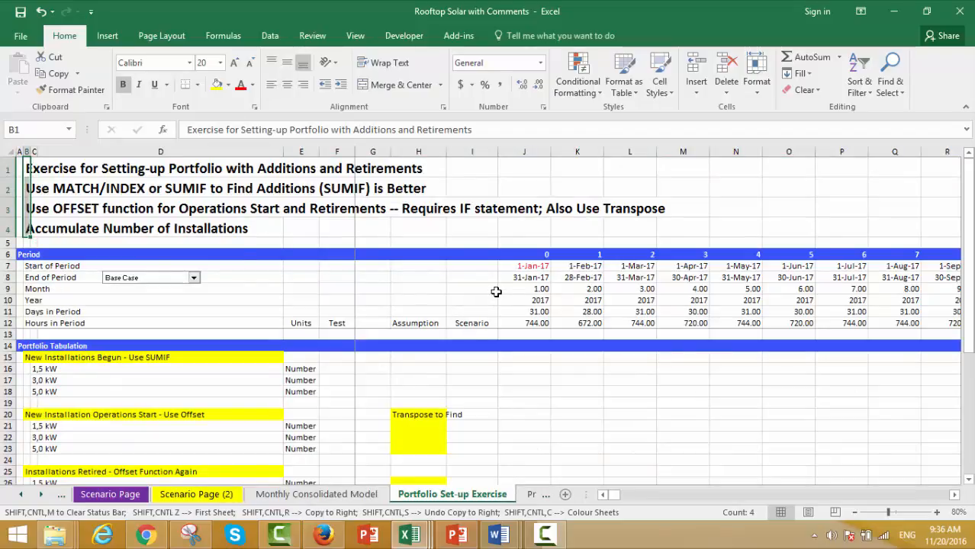
pyautogui.click(473, 289)
pyautogui.hotkey('ctrl', 'pagedown')
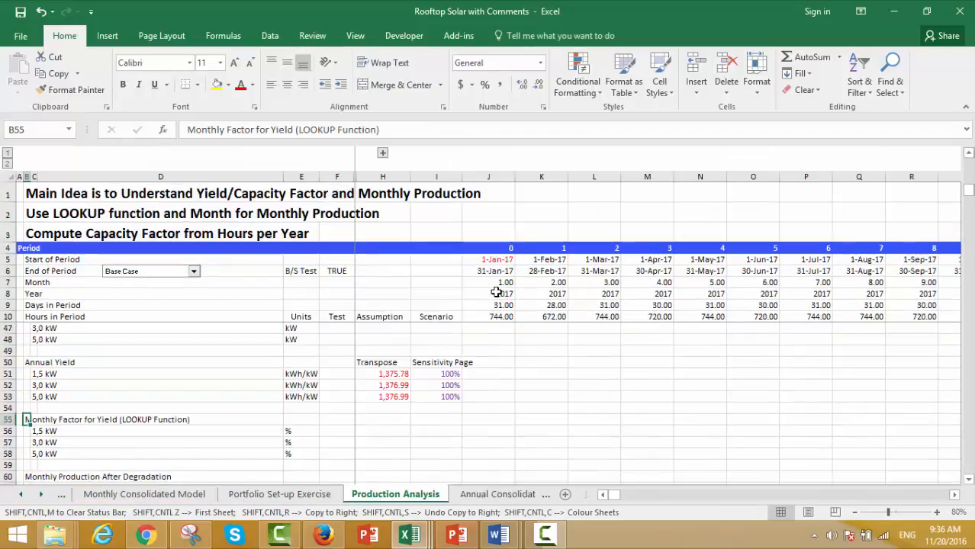
pyautogui.click(535, 372)
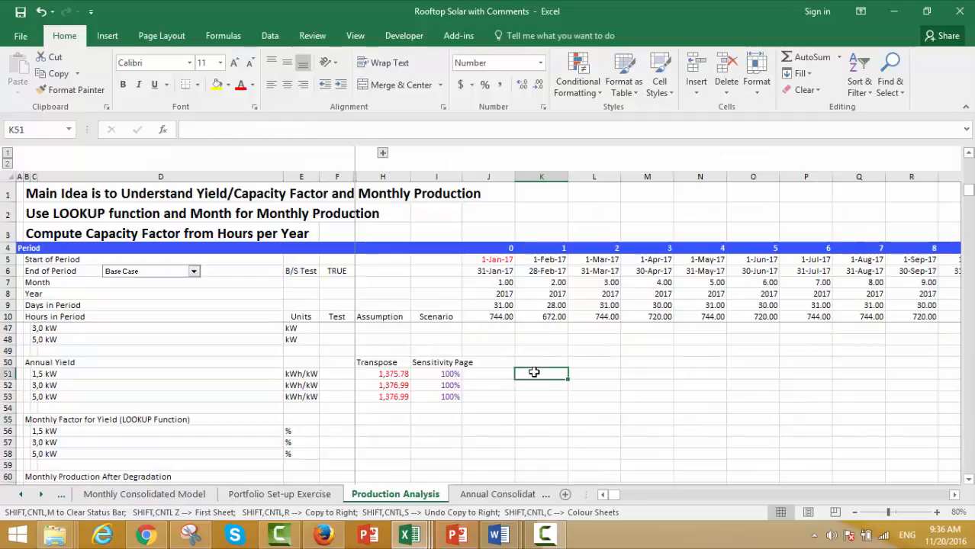
# Step: Examine the monthly factor, monthly production and capacity factor sections below Annual Yield, down past the last Capacity Factors row
pyautogui.press('Down')
pyautogui.press('Down')
pyautogui.press('Down')
pyautogui.press('Down')
pyautogui.press('Down')
pyautogui.press('Down')
pyautogui.press('Down')
pyautogui.press('Down')
pyautogui.press('Down')
pyautogui.press('Down')
pyautogui.press('Down')
pyautogui.press('Down')
pyautogui.press('Down')
pyautogui.press('Down')
pyautogui.press('Down')
pyautogui.press('Down')
pyautogui.press('Down')
pyautogui.press('Down')
pyautogui.press('Down')
pyautogui.press('Down')
pyautogui.press('Down')
pyautogui.press('Down')
pyautogui.press('Down')
pyautogui.press('Down')
# Step: Go back up through the production sections to the Capacity heading in row 34
pyautogui.press('Up')
pyautogui.press('Up')
pyautogui.press('Up')
pyautogui.press('Up')
pyautogui.press('Up')
pyautogui.press('Up')
pyautogui.press('Up')
pyautogui.press('Up')
pyautogui.press('Up')
pyautogui.press('Up')
pyautogui.press('Up')
pyautogui.press('Up')
pyautogui.press('Up')
pyautogui.press('Up')
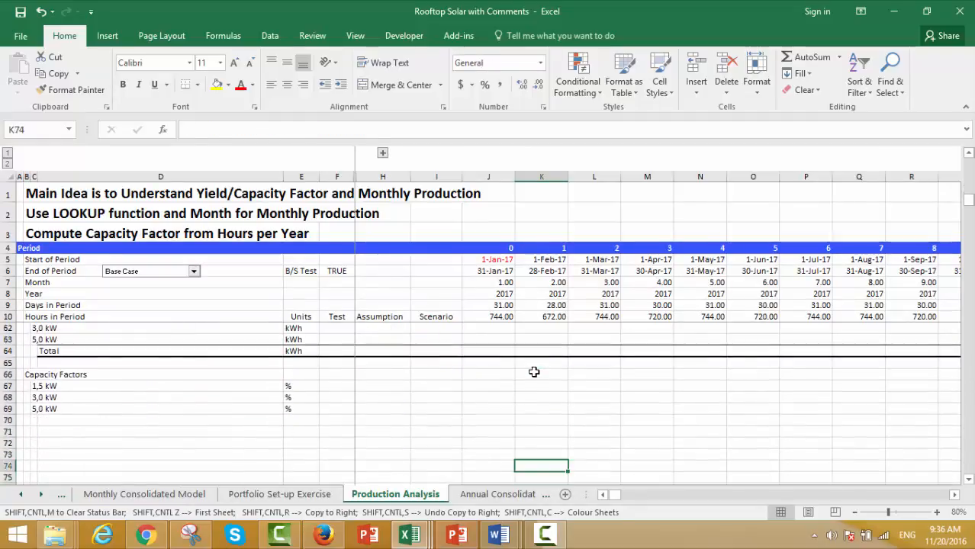
pyautogui.press('Up')
pyautogui.press('Up')
pyautogui.press('Up')
pyautogui.press('Up')
pyautogui.press('Up')
pyautogui.press('Up')
pyautogui.press('Up')
pyautogui.press('Up')
pyautogui.press('Up')
pyautogui.press('Up')
pyautogui.press('Up')
pyautogui.press('Up')
pyautogui.press('Up')
pyautogui.press('Up')
pyautogui.press('Up')
pyautogui.press('Up')
pyautogui.press('Up')
pyautogui.press('Up')
pyautogui.press('Up')
pyautogui.press('Up')
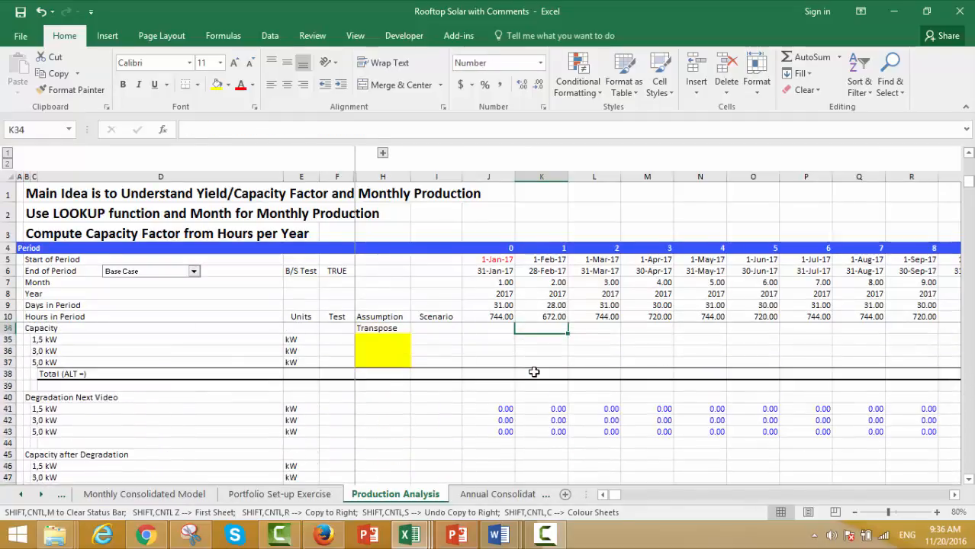
# Step: Review the Degradation and Capacity after Degradation rows, and the Operating Installations rows above the Capacity block
pyautogui.press('Down')
pyautogui.press('Down')
pyautogui.press('Down')
pyautogui.press('Down')
pyautogui.press('Down')
pyautogui.press('Down')
pyautogui.press('Down')
pyautogui.press('Down')
pyautogui.press('Down')
pyautogui.press('Down')
pyautogui.press('Down')
pyautogui.press('Down')
pyautogui.press('Down')
pyautogui.press('Down')
pyautogui.press('Up')
pyautogui.press('Up')
pyautogui.press('Up')
pyautogui.press('Up')
pyautogui.press('Up')
pyautogui.press('Up')
pyautogui.press('Up')
pyautogui.press('Up')
pyautogui.press('Up')
pyautogui.press('Up')
pyautogui.press('Up')
pyautogui.press('Up')
pyautogui.press('Up')
pyautogui.press('Up')
pyautogui.press('Up')
pyautogui.press('Up')
pyautogui.press('Up')
pyautogui.press('Up')
pyautogui.press('Up')
pyautogui.press('Up')
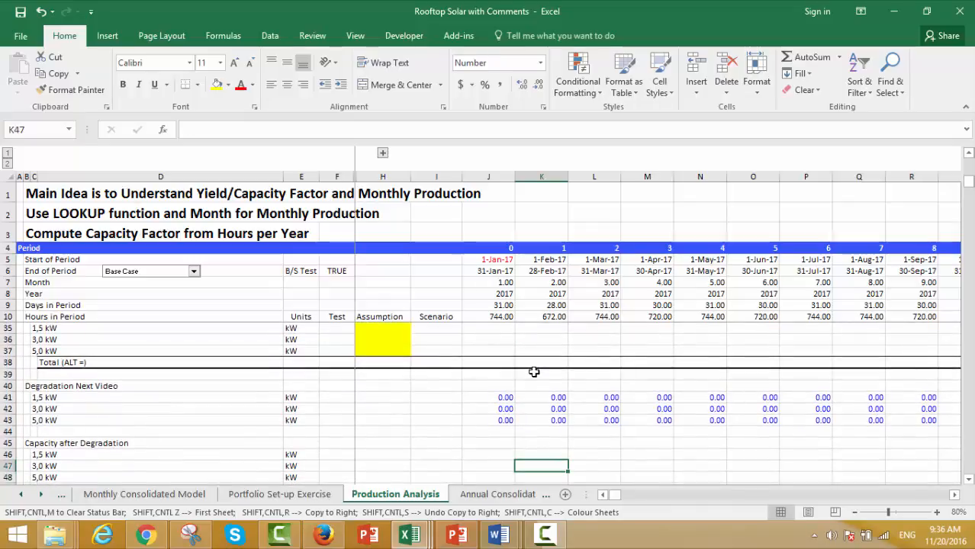
# Step: Highlight the three Capacity rows (1,5, 3,0 and 5,0 kW) in yellow from J35 across the monthly period columns
pyautogui.press('Down')
pyautogui.press('Down')
pyautogui.press('Down')
pyautogui.press('Down')
pyautogui.press('Down')
pyautogui.press('Down')
pyautogui.press('Down')
pyautogui.press('Down')
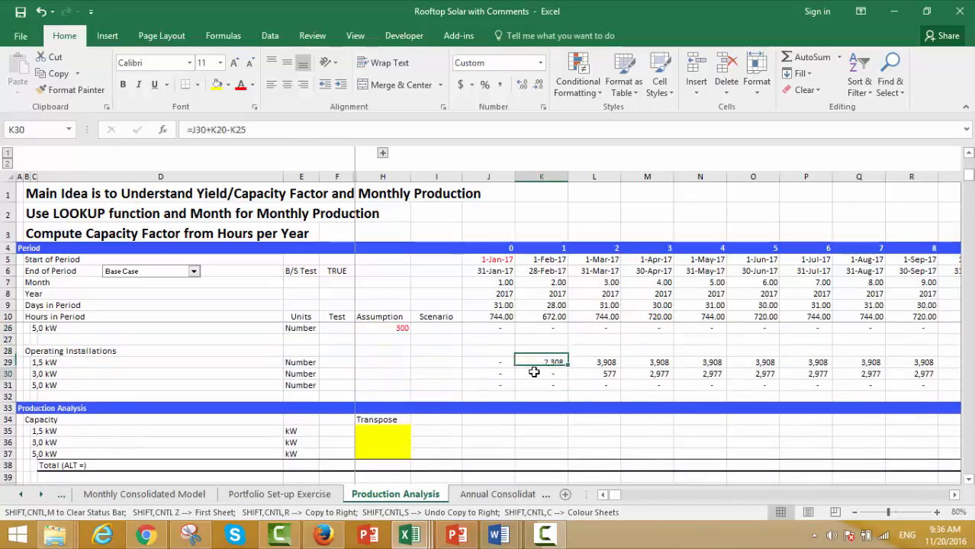
pyautogui.press('Left')
pyautogui.press('Down')
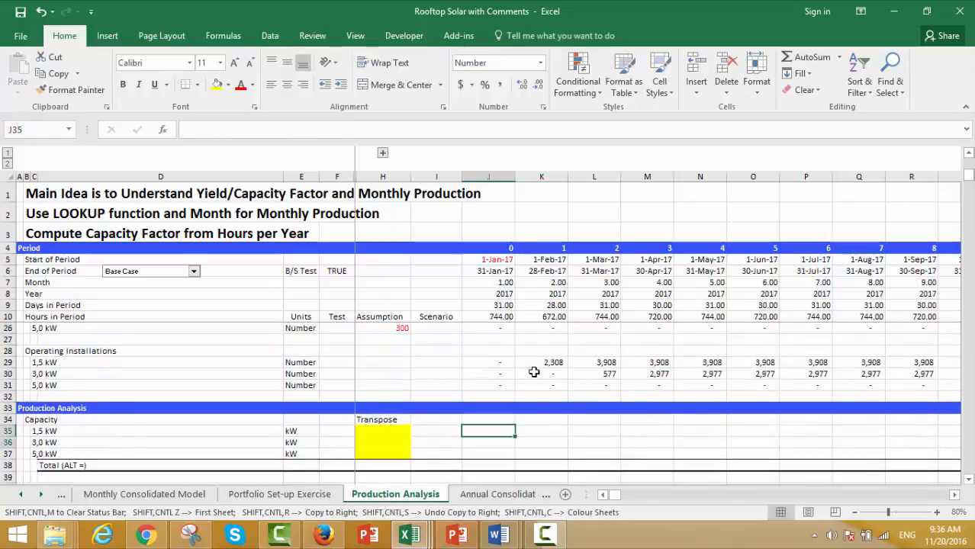
pyautogui.hotkey('shift', 'Down')
pyautogui.hotkey('shift', 'Down')
pyautogui.hotkey('shift', 'Right')
pyautogui.hotkey('shift', 'Right')
pyautogui.hotkey('shift', 'Right')
pyautogui.hotkey('shift', 'Right')
pyautogui.hotkey('shift', 'Right')
pyautogui.hotkey('shift', 'Right')
pyautogui.hotkey('shift', 'Right')
pyautogui.hotkey('shift', 'Right')
pyautogui.hotkey('shift', 'Right')
pyautogui.hotkey('shift', 'Right')
pyautogui.hotkey('shift', 'Right')
pyautogui.hotkey('shift', 'Right')
pyautogui.hotkey('shift', 'Right')
pyautogui.hotkey('shift', 'Right')
pyautogui.hotkey('shift', 'Right')
pyautogui.hotkey('shift', 'Right')
pyautogui.hotkey('shift', 'Right')
pyautogui.hotkey('shift', 'Right')
pyautogui.hotkey('shift', 'Right')
pyautogui.hotkey('shift', 'Right')
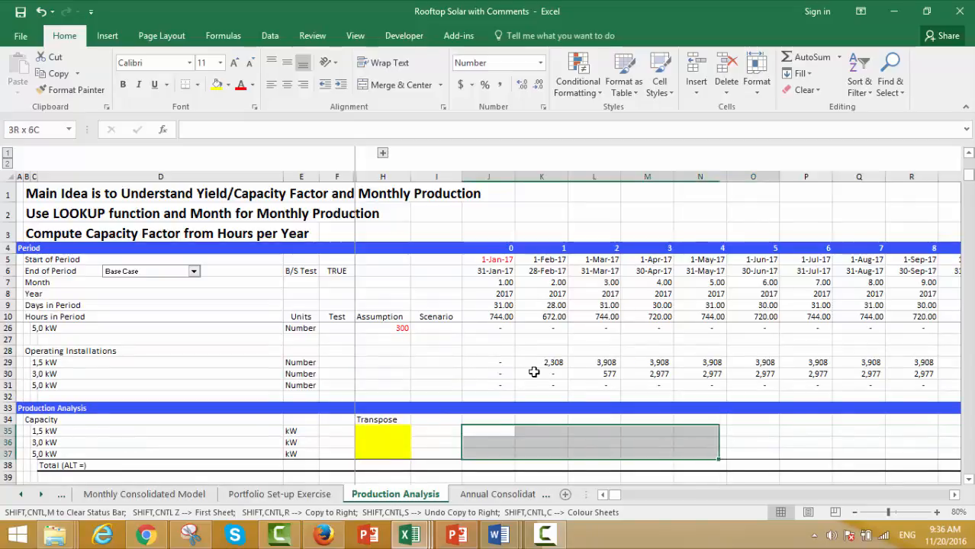
pyautogui.hotkey('shift', 'Right')
pyautogui.hotkey('shift', 'Right')
pyautogui.hotkey('shift', 'Right')
pyautogui.hotkey('shift', 'Right')
pyautogui.hotkey('shift', 'Right')
pyautogui.hotkey('shift', 'Right')
pyautogui.hotkey('shift', 'Right')
pyautogui.hotkey('shift', 'Right')
pyautogui.hotkey('shift', 'Right')
pyautogui.hotkey('shift', 'Right')
pyautogui.hotkey('shift', 'Right')
pyautogui.hotkey('shift', 'Right')
pyautogui.hotkey('shift', 'Right')
pyautogui.hotkey('shift', 'Right')
pyautogui.hotkey('shift', 'Right')
pyautogui.hotkey('shift', 'Right')
pyautogui.hotkey('shift', 'Right')
pyautogui.hotkey('shift', 'Right')
pyautogui.hotkey('shift', 'Right')
pyautogui.hotkey('shift', 'Right')
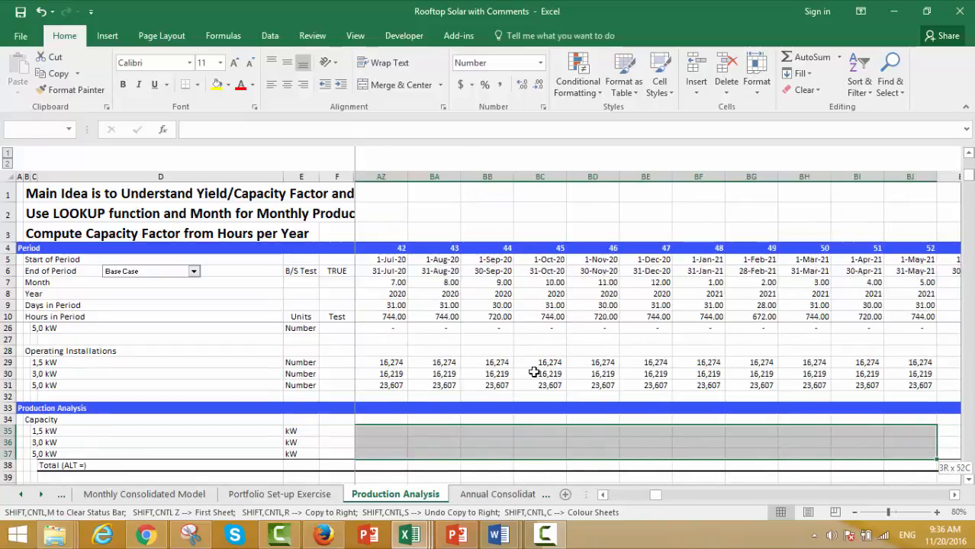
pyautogui.hotkey('shift', 'Right')
pyautogui.hotkey('shift', 'Right')
pyautogui.hotkey('shift', 'Right')
pyautogui.hotkey('shift', 'Right')
pyautogui.hotkey('shift', 'Right')
pyautogui.hotkey('shift', 'Right')
pyautogui.hotkey('shift', 'Right')
pyautogui.hotkey('shift', 'Right')
pyautogui.hotkey('shift', 'Right')
pyautogui.hotkey('shift', 'Right')
pyautogui.hotkey('shift', 'Right')
pyautogui.hotkey('shift', 'Right')
pyautogui.hotkey('shift', 'Right')
pyautogui.hotkey('shift', 'Right')
pyautogui.hotkey('shift', 'Right')
pyautogui.hotkey('shift', 'Right')
pyautogui.hotkey('shift', 'Right')
pyautogui.hotkey('shift', 'Right')
pyautogui.hotkey('shift', 'Right')
pyautogui.hotkey('shift', 'Right')
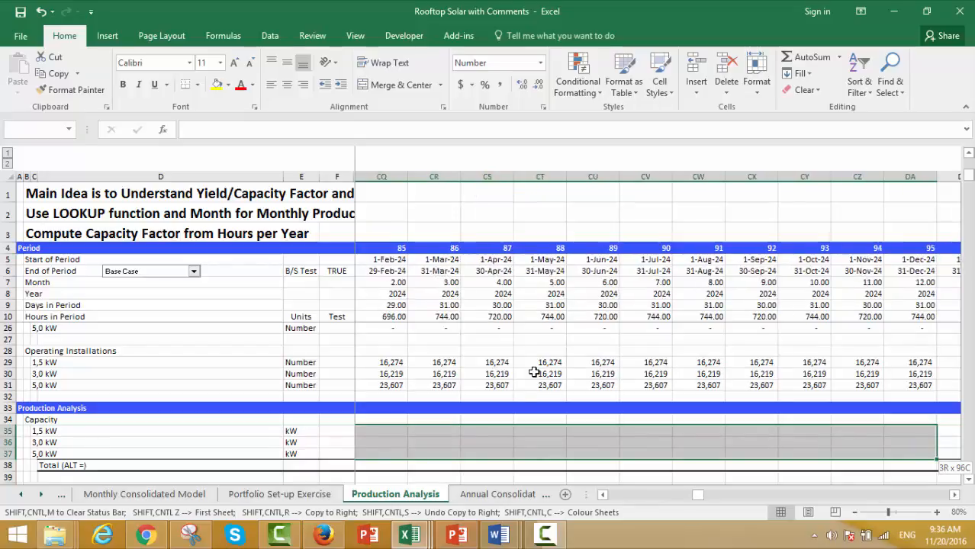
pyautogui.click(215, 85)
# Step: Highlight the three Capacity after Degradation rows in yellow across the monthly columns, covering J46:BK48
pyautogui.press('Down')
pyautogui.press('Left')
pyautogui.press('Down')
pyautogui.press('Down')
pyautogui.press('Down')
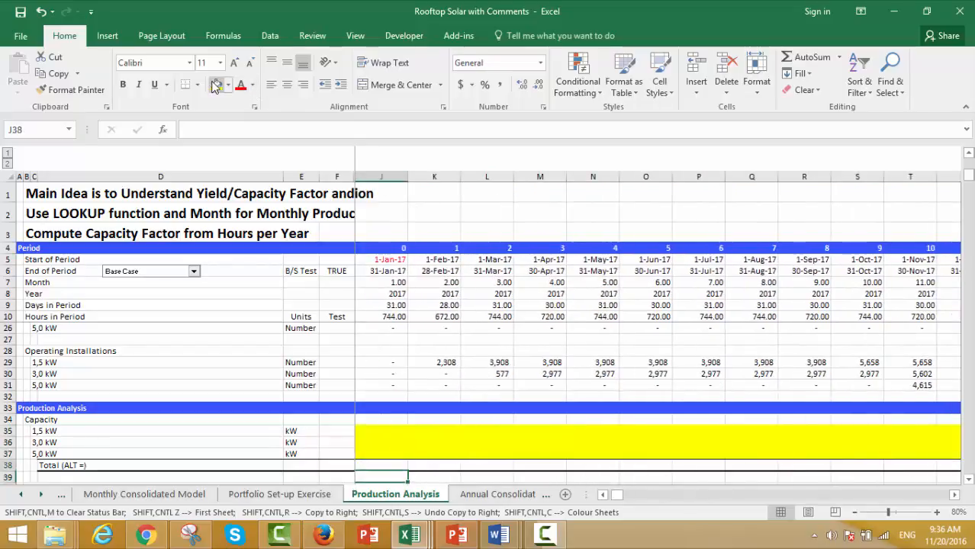
pyautogui.press('Right')
pyautogui.press('Down')
pyautogui.press('Down')
pyautogui.press('Down')
pyautogui.press('Down')
pyautogui.press('Down')
pyautogui.press('Down')
pyautogui.press('Down')
pyautogui.press('Down')
pyautogui.press('Down')
pyautogui.press('Down')
pyautogui.press('Down')
pyautogui.press('Down')
pyautogui.press('Down')
pyautogui.press('Down')
pyautogui.press('Down')
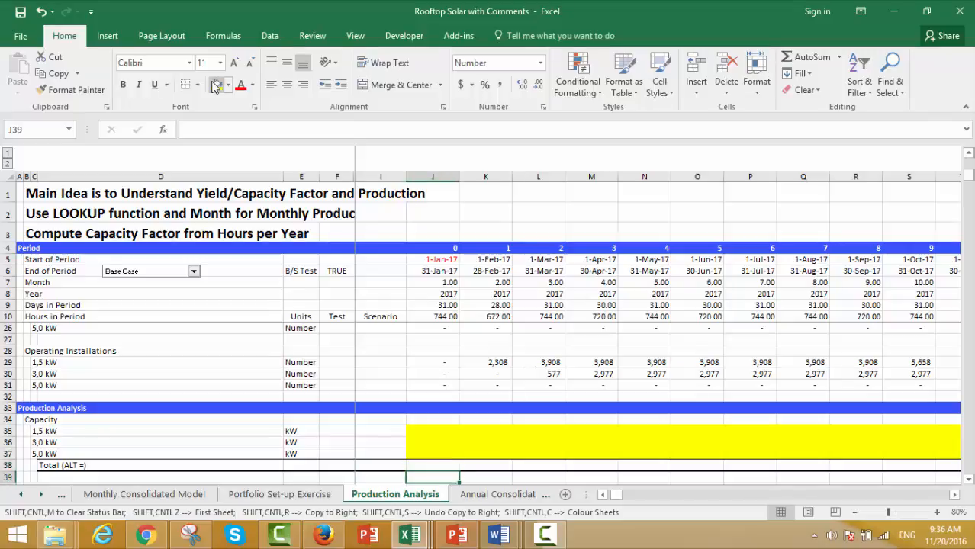
pyautogui.press('Up')
pyautogui.press('Up')
pyautogui.press('Up')
pyautogui.press('Up')
pyautogui.press('Up')
pyautogui.press('Up')
pyautogui.press('Up')
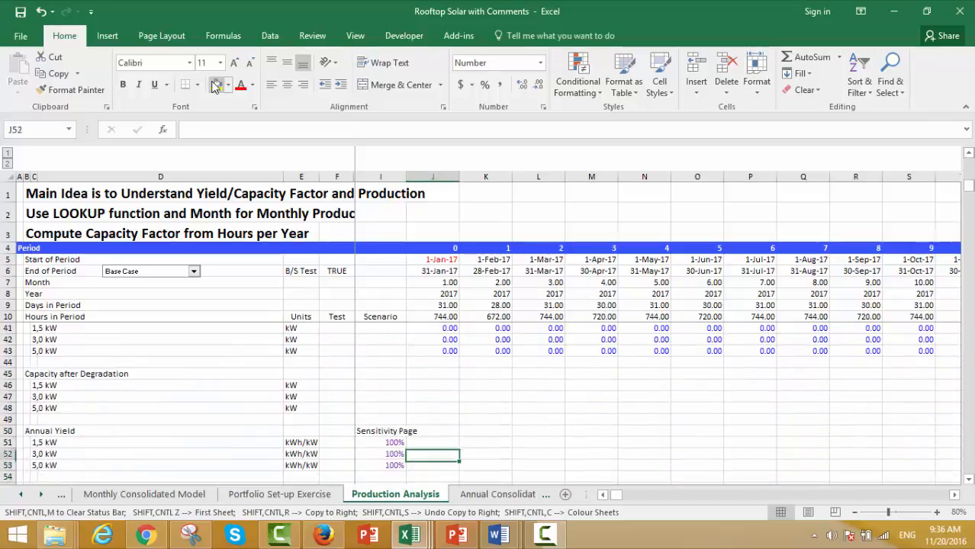
pyautogui.press('Up')
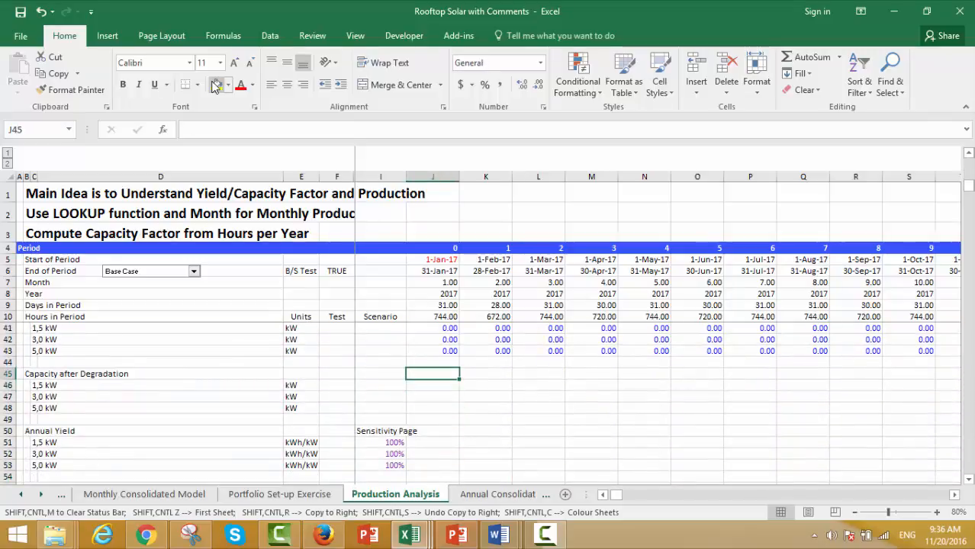
pyautogui.press('Down')
pyautogui.hotkey('shift', 'Down')
pyautogui.hotkey('shift', 'Down')
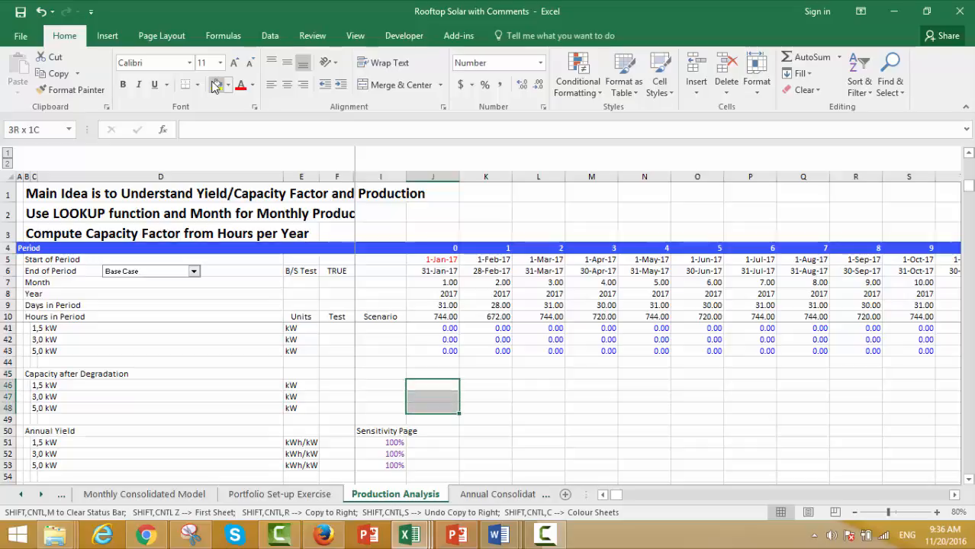
pyautogui.hotkey('shift', 'Right')
pyautogui.hotkey('shift', 'Right')
pyautogui.hotkey('shift', 'Right')
pyautogui.hotkey('shift', 'Right')
pyautogui.hotkey('shift', 'Right')
pyautogui.hotkey('shift', 'Right')
pyautogui.hotkey('shift', 'Right')
pyautogui.hotkey('shift', 'Right')
pyautogui.hotkey('shift', 'Right')
pyautogui.hotkey('shift', 'Right')
pyautogui.hotkey('shift', 'Right')
pyautogui.hotkey('shift', 'Right')
pyautogui.hotkey('shift', 'Right')
pyautogui.hotkey('shift', 'Right')
pyautogui.hotkey('shift', 'Right')
pyautogui.hotkey('shift', 'Right')
pyautogui.hotkey('shift', 'Right')
pyautogui.hotkey('shift', 'Right')
pyautogui.hotkey('shift', 'Right')
pyautogui.hotkey('shift', 'Right')
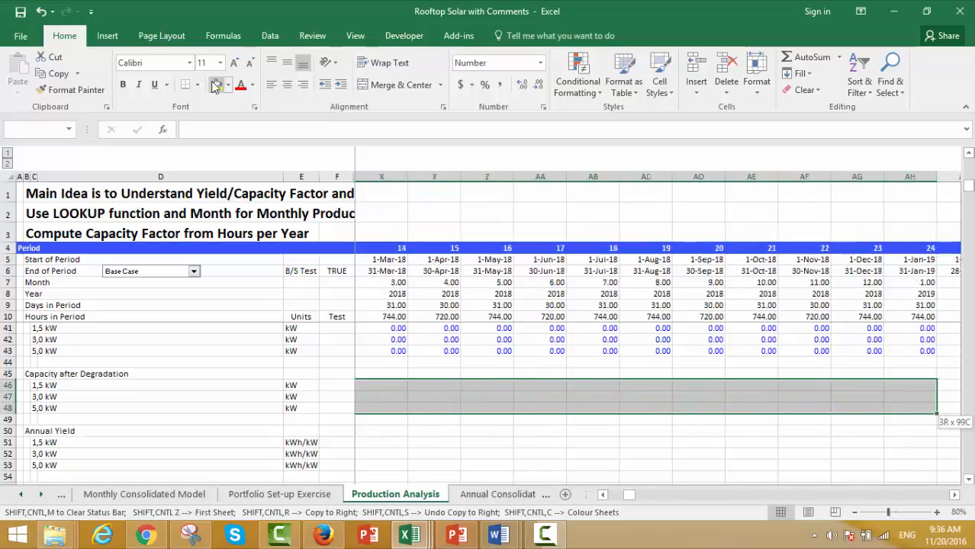
pyautogui.hotkey('shift', 'Right')
pyautogui.hotkey('shift', 'Right')
pyautogui.hotkey('shift', 'Right')
pyautogui.hotkey('shift', 'Right')
pyautogui.hotkey('shift', 'Right')
pyautogui.hotkey('shift', 'Right')
pyautogui.hotkey('shift', 'Right')
pyautogui.hotkey('shift', 'Right')
pyautogui.hotkey('shift', 'Right')
pyautogui.hotkey('shift', 'Right')
pyautogui.hotkey('shift', 'Right')
pyautogui.hotkey('shift', 'Right')
pyautogui.hotkey('shift', 'Right')
pyautogui.hotkey('shift', 'Right')
pyautogui.hotkey('shift', 'Right')
pyautogui.hotkey('shift', 'Right')
pyautogui.hotkey('shift', 'Right')
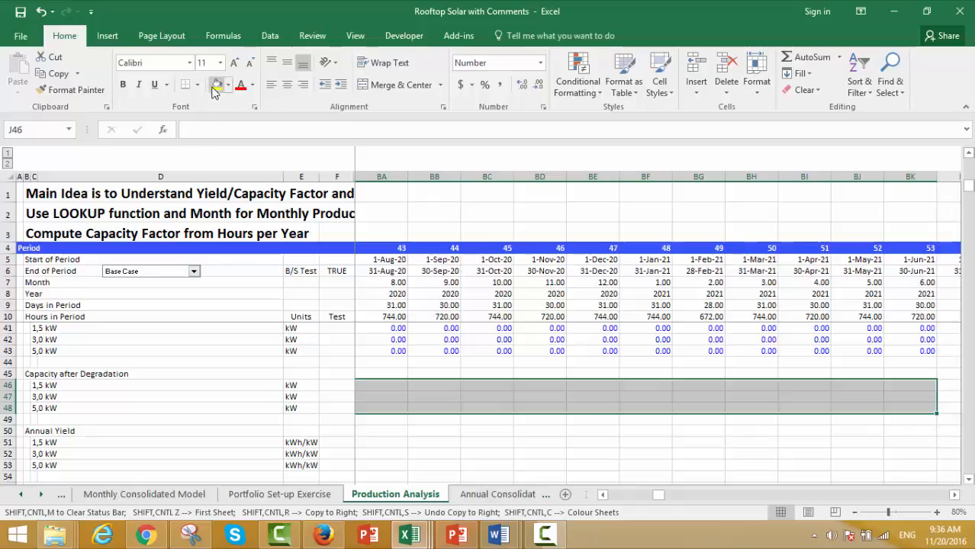
pyautogui.click(216, 86)
pyautogui.press('Left')
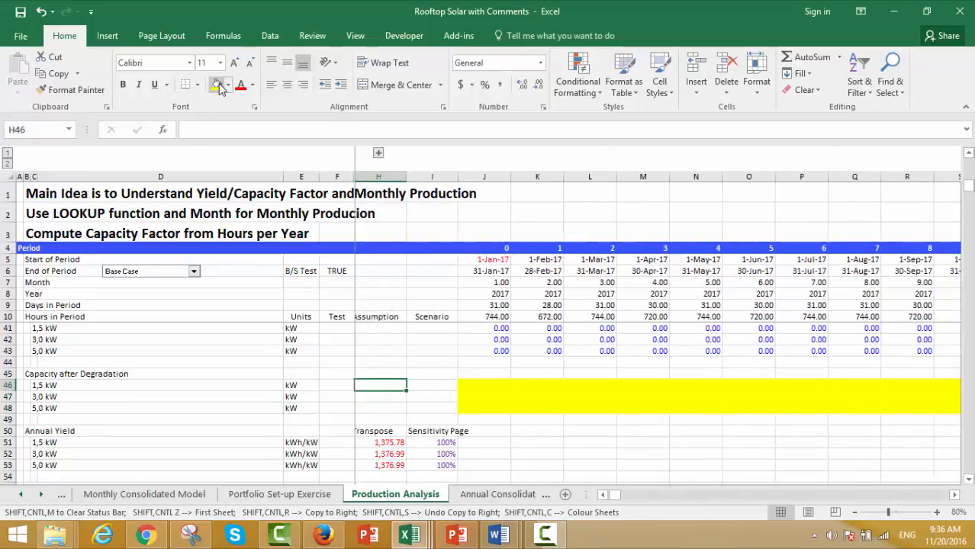
# Step: Look over the Annual Yield and Monthly Production After Degradation sections, ending at the first Monthly Factor for Yield cell, J56
pyautogui.press('Down')
pyautogui.press('Down')
pyautogui.press('Down')
pyautogui.press('Down')
pyautogui.press('Down')
pyautogui.press('Down')
pyautogui.press('Down')
pyautogui.press('Down')
pyautogui.press('Down')
pyautogui.press('Down')
pyautogui.press('Down')
pyautogui.press('Down')
pyautogui.press('Down')
pyautogui.press('Down')
pyautogui.press('Down')
pyautogui.press('Down')
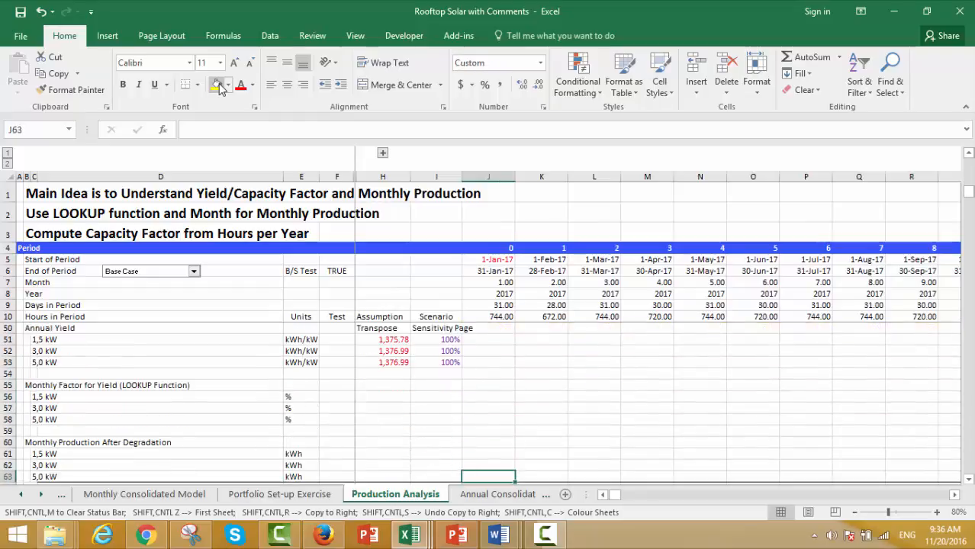
pyautogui.press('Up')
pyautogui.press('Up')
pyautogui.press('Up')
pyautogui.press('Up')
pyautogui.press('Up')
pyautogui.press('Up')
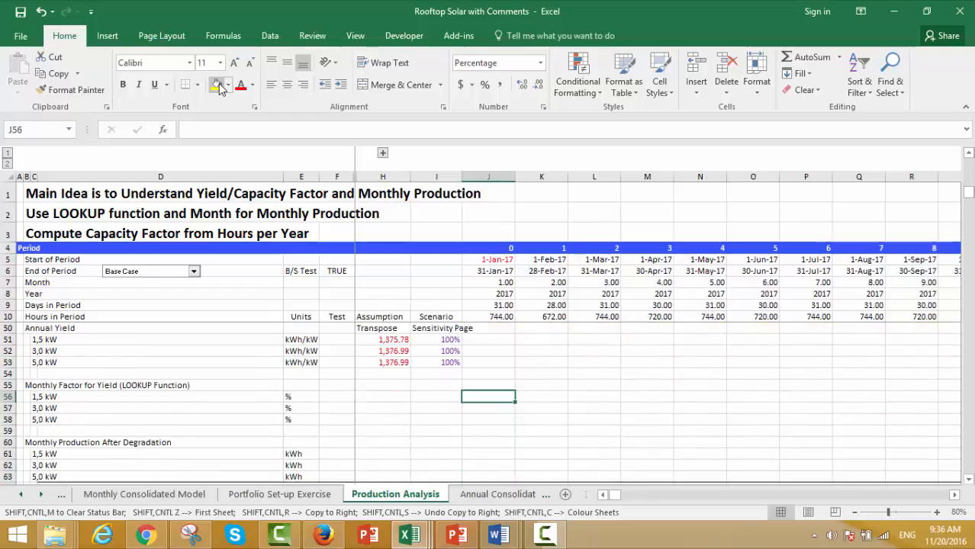
pyautogui.hotkey('shift', 'Down')
pyautogui.hotkey('shift', 'Down')
pyautogui.hotkey('shift', 'Down')
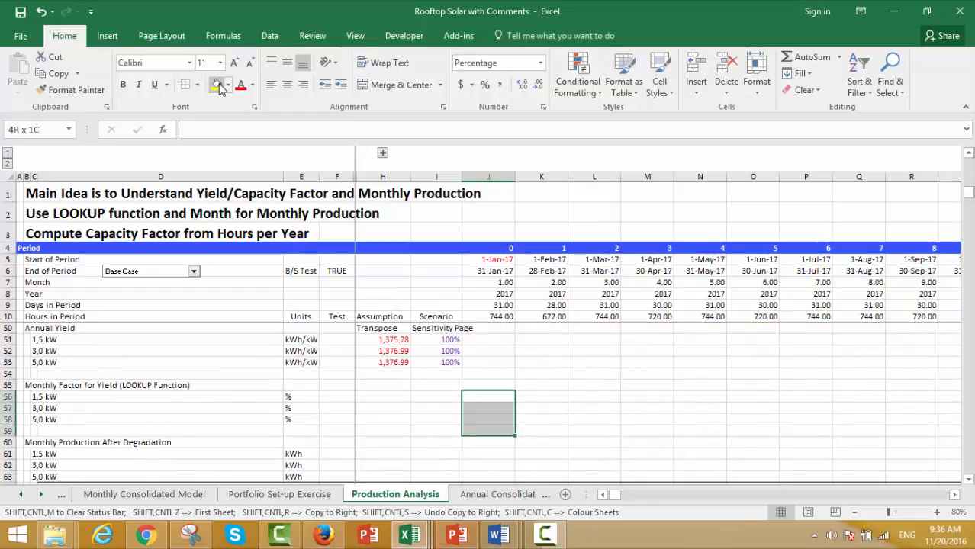
pyautogui.hotkey('shift', 'Up')
pyautogui.hotkey('shift', 'Right')
pyautogui.hotkey('shift', 'Right')
pyautogui.hotkey('shift', 'Right')
pyautogui.hotkey('shift', 'Right')
pyautogui.hotkey('shift', 'Right')
pyautogui.hotkey('shift', 'Right')
pyautogui.hotkey('shift', 'Right')
pyautogui.hotkey('shift', 'Right')
pyautogui.hotkey('shift', 'Right')
pyautogui.hotkey('shift', 'Right')
pyautogui.hotkey('shift', 'Right')
pyautogui.hotkey('shift', 'Right')
pyautogui.hotkey('shift', 'Right')
pyautogui.hotkey('shift', 'Right')
pyautogui.hotkey('shift', 'Right')
pyautogui.hotkey('shift', 'Right')
pyautogui.hotkey('shift', 'Right')
pyautogui.hotkey('shift', 'Right')
pyautogui.hotkey('shift', 'Right')
pyautogui.hotkey('shift', 'Right')
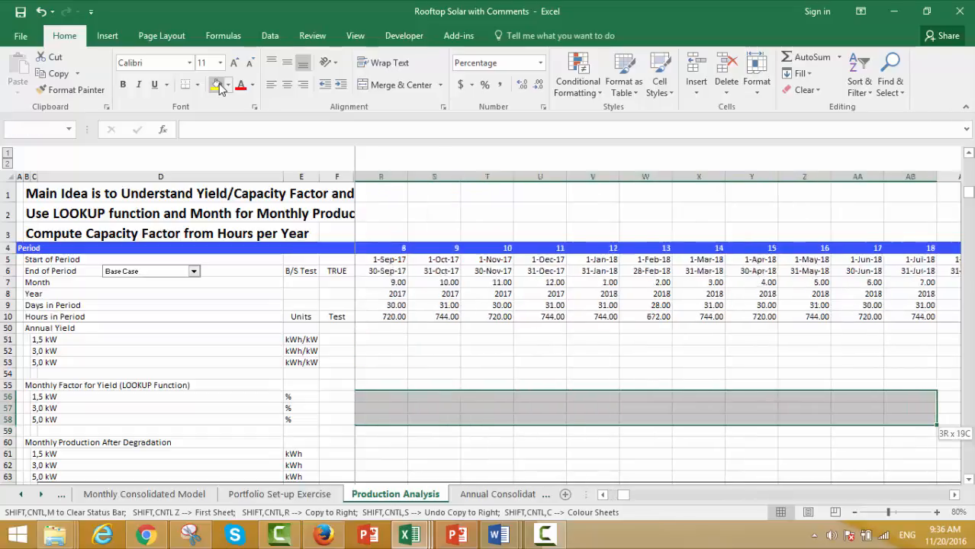
pyautogui.hotkey('shift', 'Right')
pyautogui.hotkey('shift', 'Right')
pyautogui.hotkey('shift', 'Right')
pyautogui.hotkey('shift', 'Right')
pyautogui.hotkey('shift', 'Right')
pyautogui.hotkey('shift', 'Right')
pyautogui.hotkey('shift', 'Right')
pyautogui.hotkey('shift', 'Right')
pyautogui.hotkey('shift', 'Right')
pyautogui.hotkey('shift', 'Right')
pyautogui.hotkey('shift', 'Right')
pyautogui.hotkey('shift', 'Right')
pyautogui.hotkey('shift', 'Right')
pyautogui.hotkey('shift', 'Right')
pyautogui.hotkey('shift', 'Right')
pyautogui.hotkey('shift', 'Right')
pyautogui.hotkey('shift', 'Right')
pyautogui.hotkey('shift', 'Right')
pyautogui.hotkey('shift', 'Right')
pyautogui.hotkey('shift', 'Right')
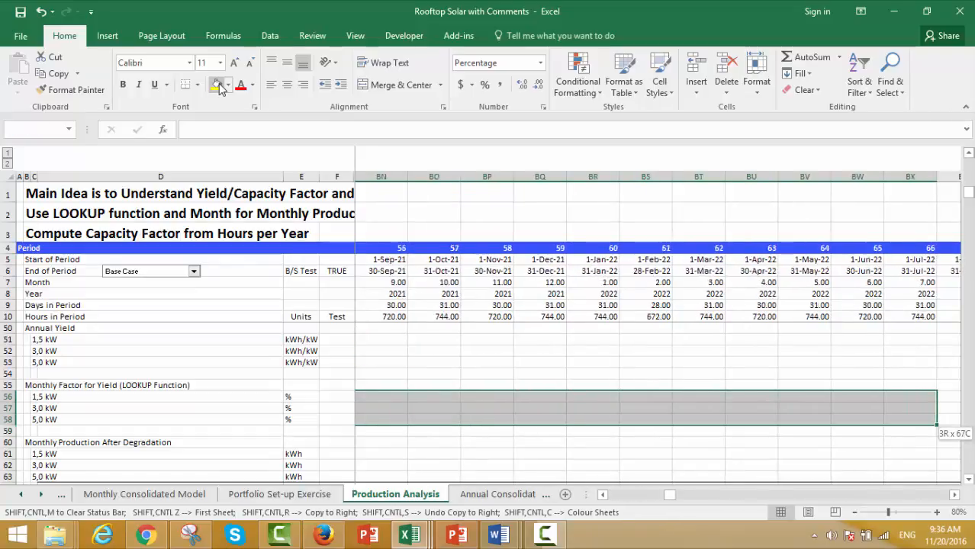
pyautogui.press('Home')
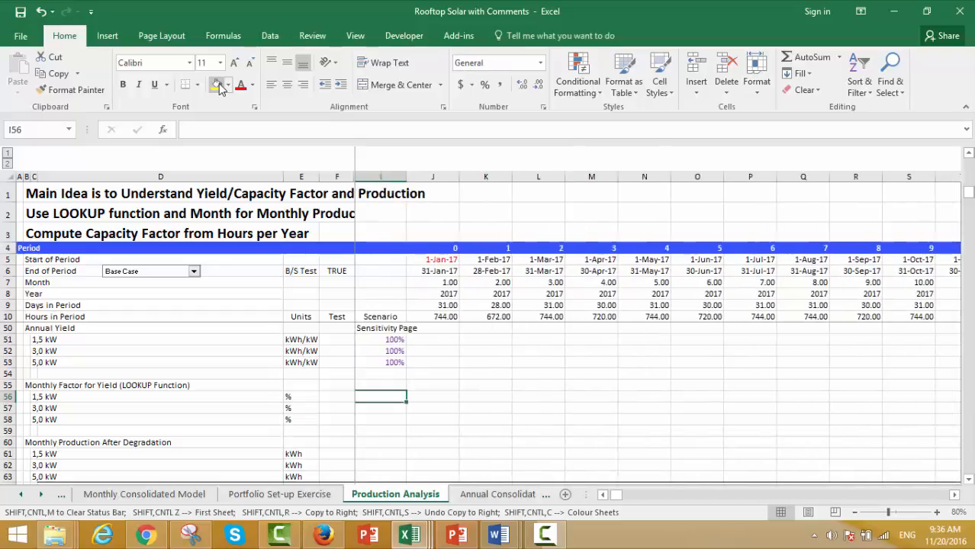
# Step: Highlight the three Monthly Factor for Yield rows in yellow across the monthly columns, covering J56:BS58
pyautogui.press('Right')
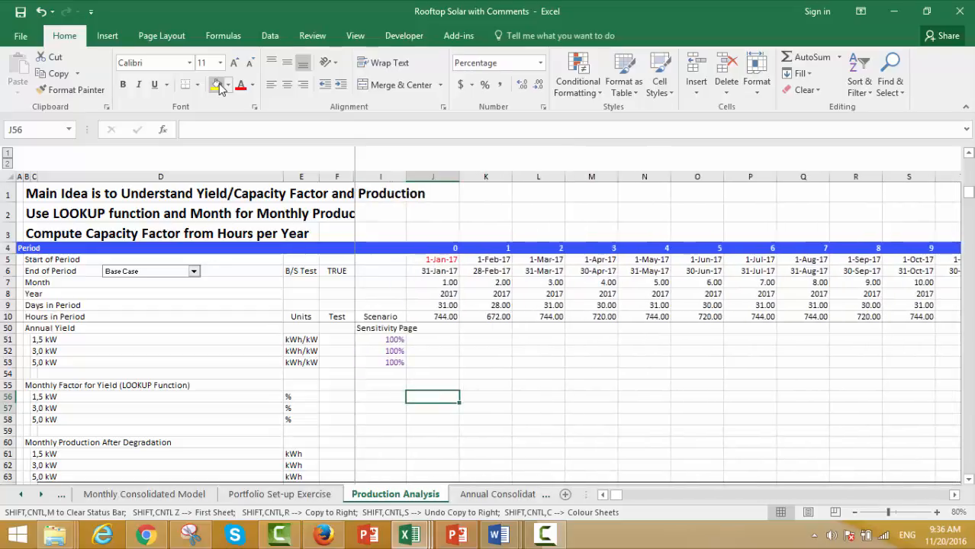
pyautogui.hotkey('shift', 'Down')
pyautogui.hotkey('shift', 'Down')
pyautogui.hotkey('shift', 'Right')
pyautogui.hotkey('shift', 'Right')
pyautogui.hotkey('shift', 'Right')
pyautogui.hotkey('shift', 'Right')
pyautogui.hotkey('shift', 'Right')
pyautogui.hotkey('shift', 'Right')
pyautogui.hotkey('shift', 'Right')
pyautogui.hotkey('shift', 'Right')
pyautogui.hotkey('shift', 'Right')
pyautogui.hotkey('shift', 'Right')
pyautogui.hotkey('shift', 'Right')
pyautogui.hotkey('shift', 'Right')
pyautogui.hotkey('shift', 'Right')
pyautogui.hotkey('shift', 'Right')
pyautogui.hotkey('shift', 'Right')
pyautogui.hotkey('shift', 'Right')
pyautogui.hotkey('shift', 'Right')
pyautogui.hotkey('shift', 'Right')
pyautogui.hotkey('shift', 'Right')
pyautogui.hotkey('shift', 'Right')
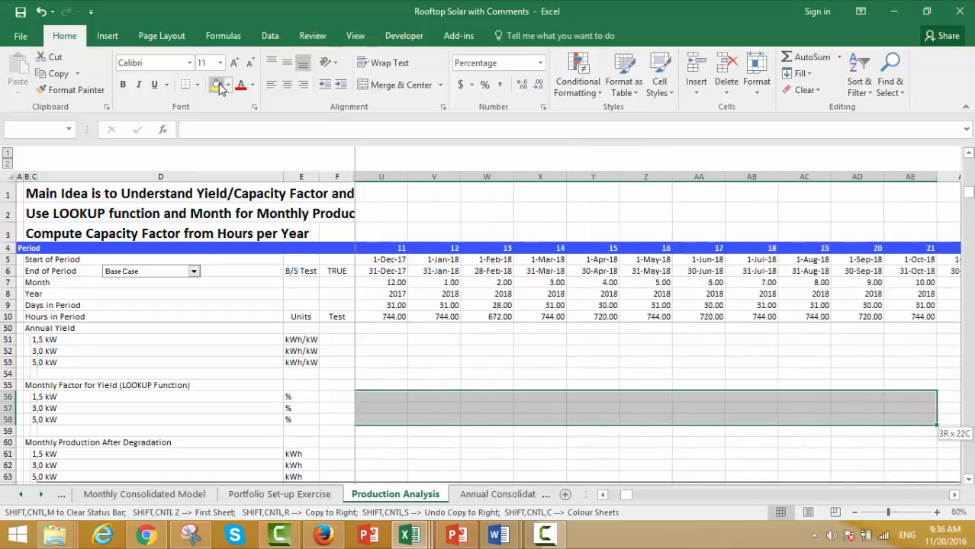
pyautogui.hotkey('shift', 'Right')
pyautogui.hotkey('shift', 'Right')
pyautogui.hotkey('shift', 'Right')
pyautogui.hotkey('shift', 'Right')
pyautogui.hotkey('shift', 'Right')
pyautogui.hotkey('shift', 'Right')
pyautogui.hotkey('shift', 'Right')
pyautogui.hotkey('shift', 'Right')
pyautogui.hotkey('shift', 'Right')
pyautogui.hotkey('shift', 'Right')
pyautogui.hotkey('shift', 'Right')
pyautogui.hotkey('shift', 'Right')
pyautogui.hotkey('shift', 'Right')
pyautogui.hotkey('shift', 'Right')
pyautogui.hotkey('shift', 'Right')
pyautogui.hotkey('shift', 'Right')
pyautogui.hotkey('shift', 'Right')
pyautogui.hotkey('shift', 'Right')
pyautogui.hotkey('shift', 'Right')
pyautogui.hotkey('shift', 'Right')
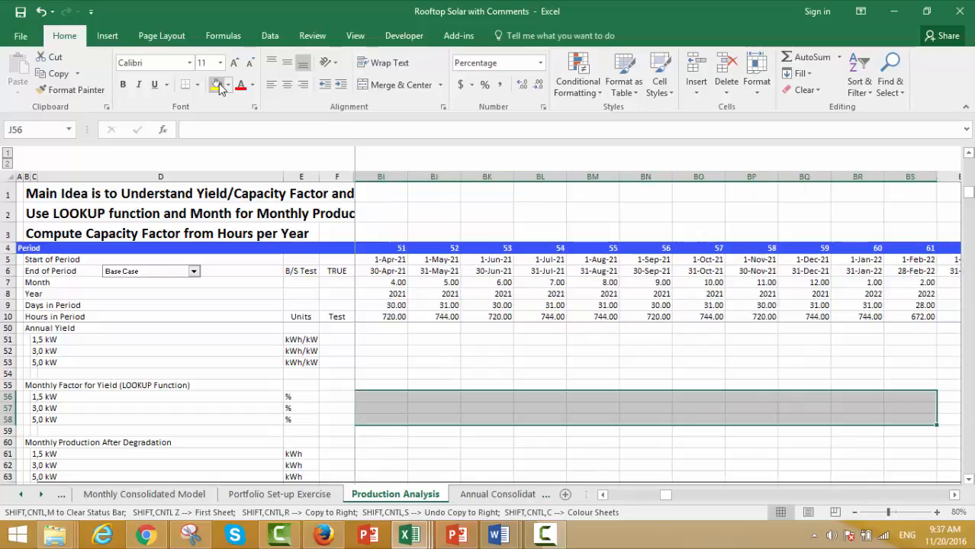
pyautogui.click(216, 85)
# Step: Review the Monthly Production After Degradation rows, their Total row and the Capacity Factors block at the end of the sheet
pyautogui.press('Down')
pyautogui.press('Down')
pyautogui.press('Down')
pyautogui.press('Down')
pyautogui.press('Down')
pyautogui.press('Down')
pyautogui.press('Down')
pyautogui.press('Down')
pyautogui.press('Down')
pyautogui.press('Down')
pyautogui.press('Down')
pyautogui.press('Down')
pyautogui.press('Down')
pyautogui.press('Down')
pyautogui.press('Down')
pyautogui.press('Down')
pyautogui.press('Down')
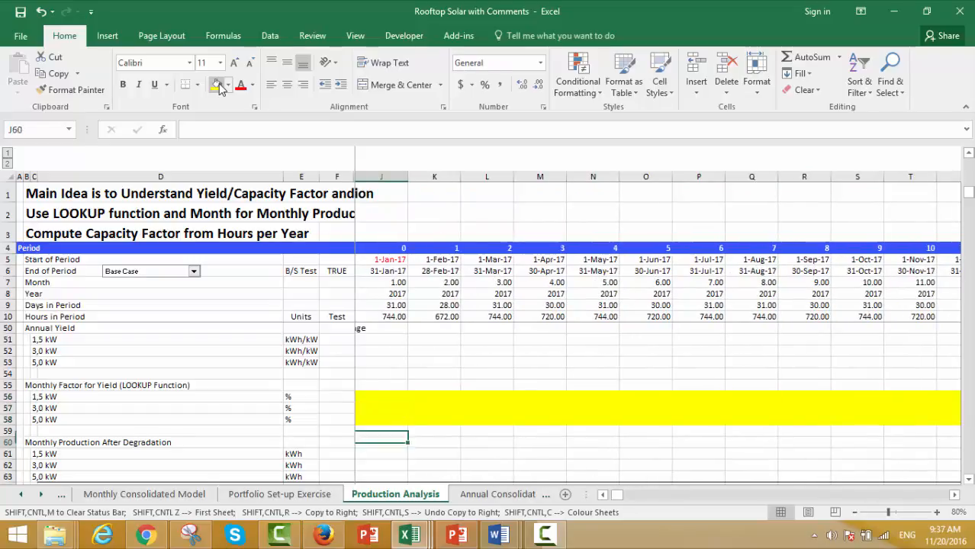
pyautogui.press('Down')
pyautogui.press('Down')
pyautogui.press('Down')
pyautogui.press('Down')
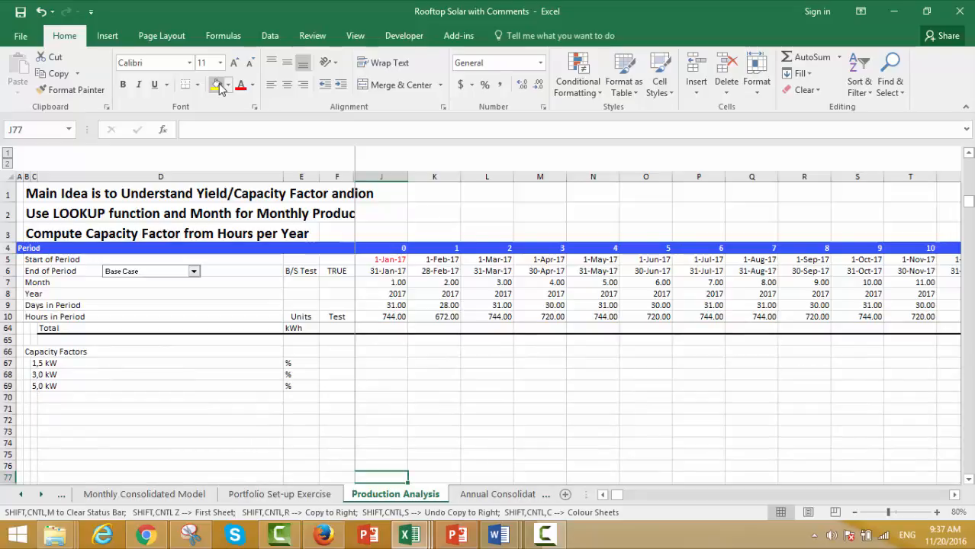
pyautogui.press('Up')
pyautogui.press('Up')
pyautogui.press('Up')
pyautogui.press('Up')
pyautogui.press('Up')
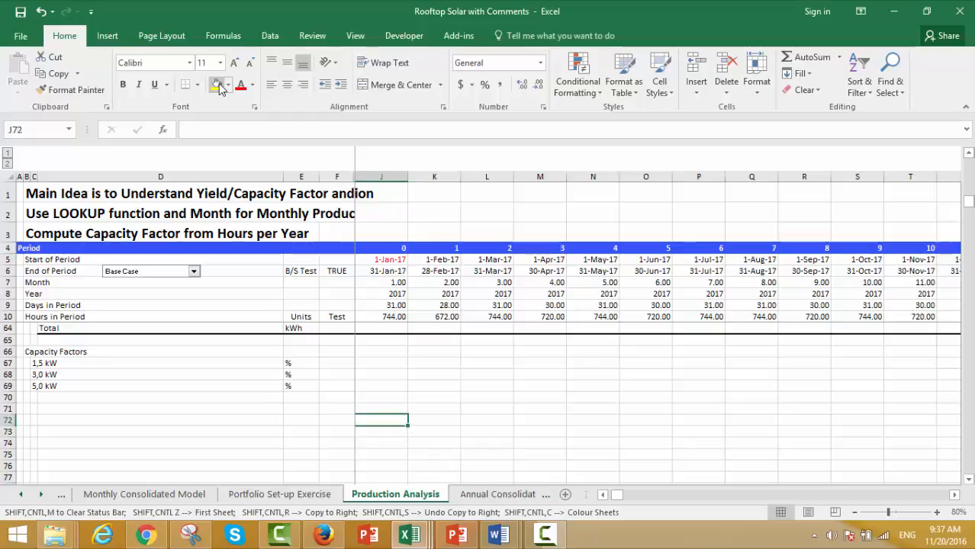
# Step: Go back up past the production blocks to the 5,0 kW installations row above the Production Analysis heading
pyautogui.press('Up')
pyautogui.press('Up')
pyautogui.press('Up')
pyautogui.press('Up')
pyautogui.press('Up')
pyautogui.press('Up')
pyautogui.press('Up')
pyautogui.press('Up')
pyautogui.press('Up')
pyautogui.press('Up')
pyautogui.press('Up')
pyautogui.press('Up')
pyautogui.press('Up')
pyautogui.press('Up')
pyautogui.press('Up')
pyautogui.press('Up')
pyautogui.press('Up')
pyautogui.press('Up')
pyautogui.press('Up')
pyautogui.press('Up')
pyautogui.press('Left')
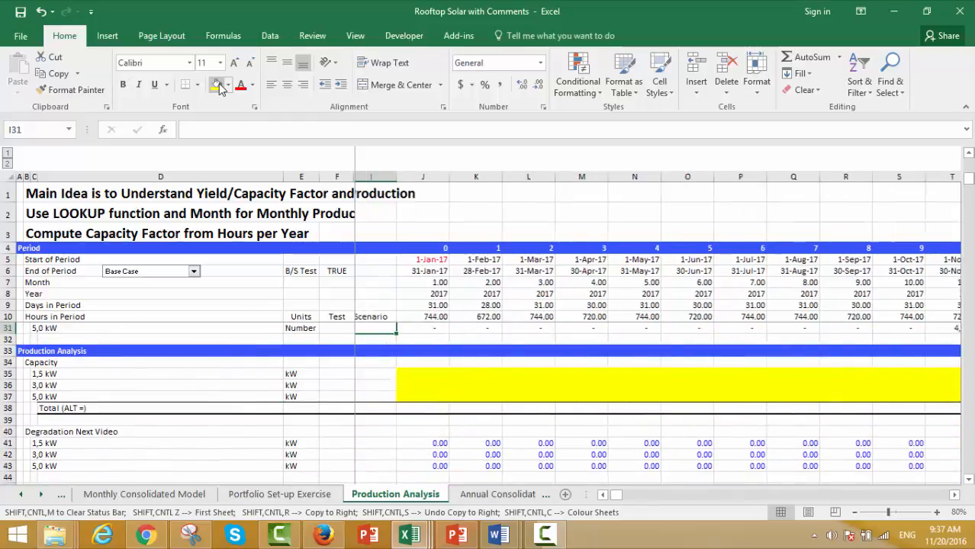
# Step: Look over the Production Analysis sections from Capacity through Degradation and Capacity after Degradation down to the Annual Yield rows
pyautogui.press('Home')
pyautogui.press('Up')
pyautogui.press('Up')
pyautogui.press('Up')
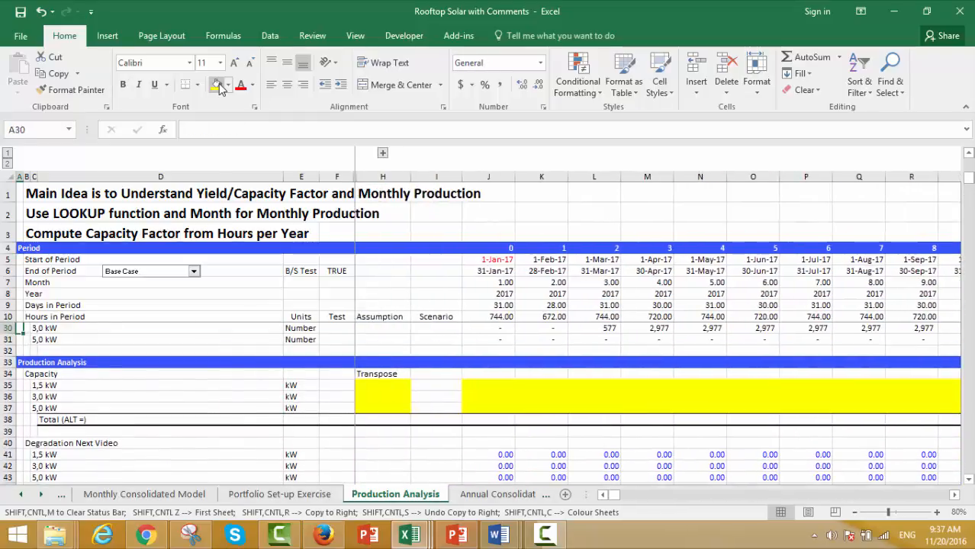
pyautogui.press('Down')
pyautogui.press('Down')
pyautogui.press('Down')
pyautogui.press('Down')
pyautogui.press('Down')
pyautogui.press('Down')
pyautogui.press('Down')
pyautogui.press('Down')
pyautogui.press('Down')
pyautogui.press('Down')
pyautogui.press('Down')
pyautogui.press('Down')
pyautogui.press('Down')
pyautogui.press('Down')
pyautogui.press('Down')
pyautogui.press('Down')
pyautogui.press('Down')
pyautogui.press('Down')
pyautogui.press('Down')
pyautogui.press('Down')
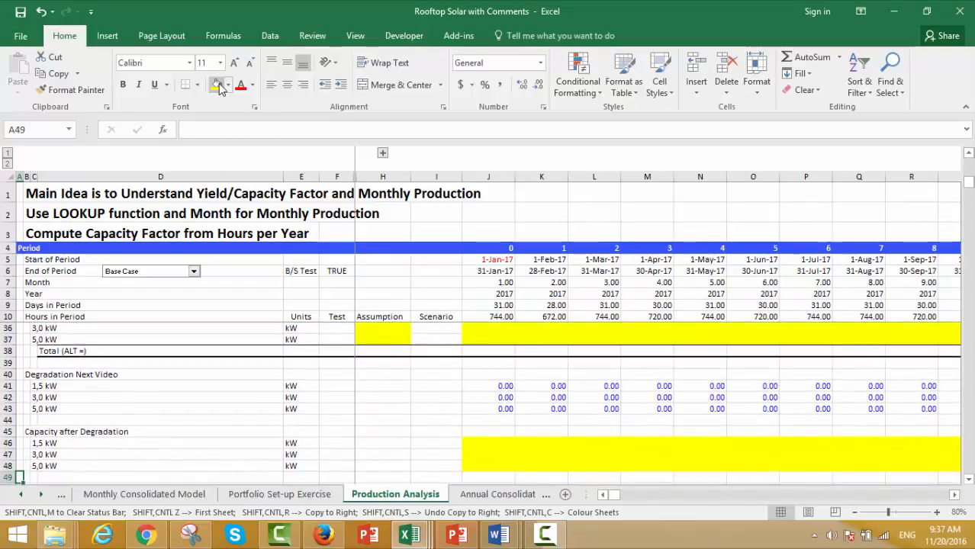
pyautogui.press('Down')
pyautogui.press('Down')
pyautogui.press('Down')
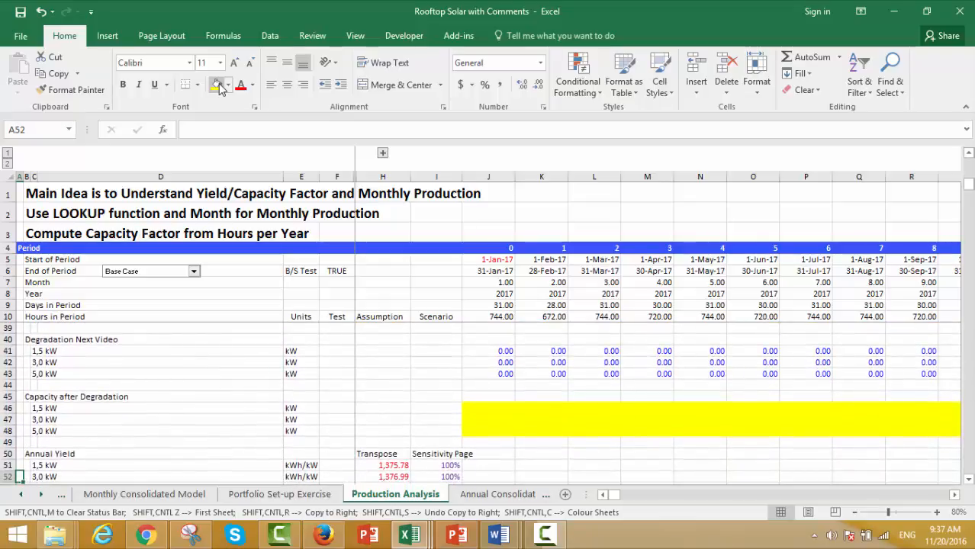
# Step: Save the workbook
pyautogui.hotkey('ctrl', 's')
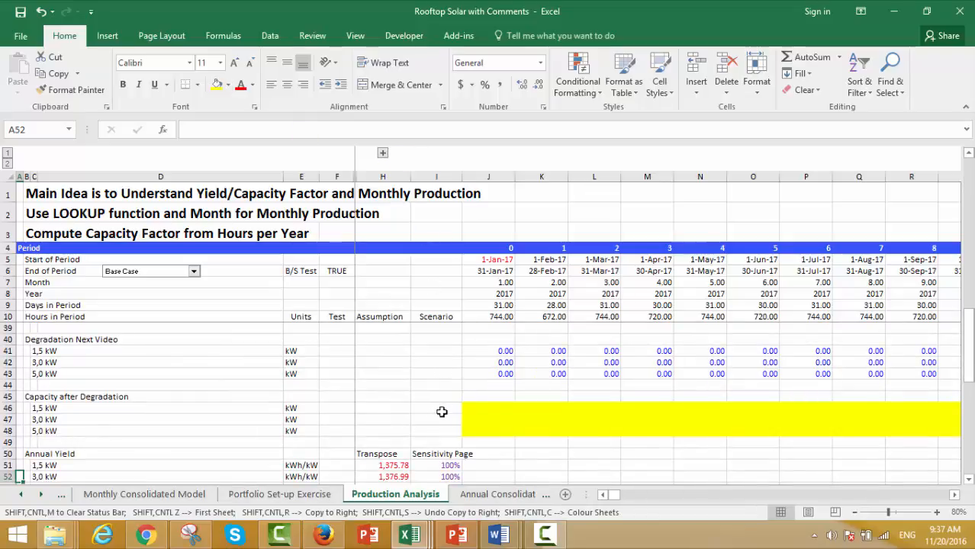
pyautogui.click(544, 534)
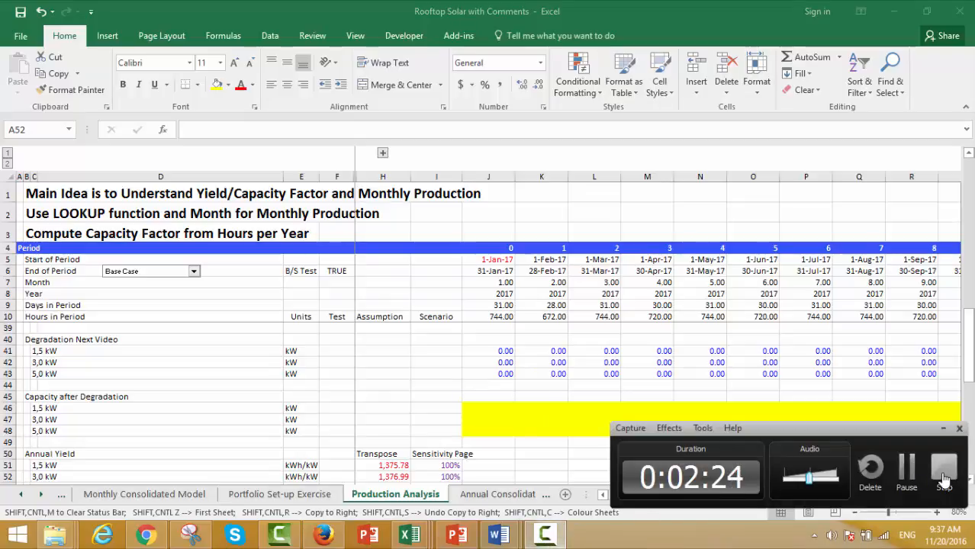
pyautogui.click(912, 477)
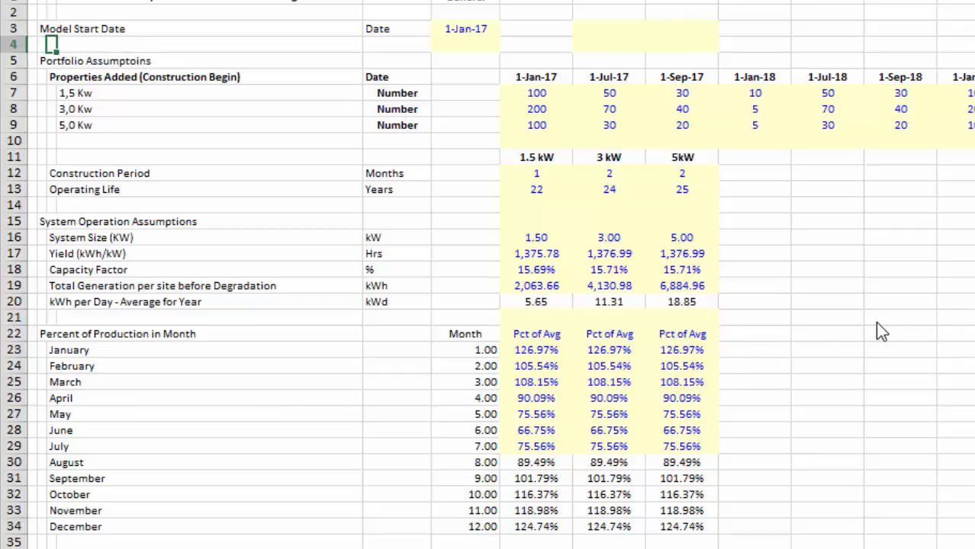
# Step: Review the input sheet's properties added by date, construction period, operating life, system operation assumptions and monthly production percentages
pyautogui.click(918, 329)
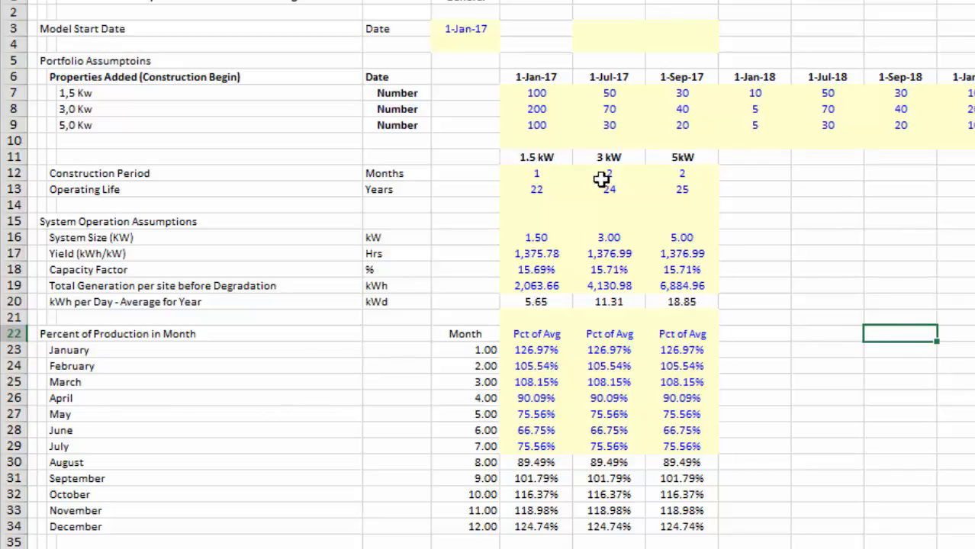
pyautogui.click(560, 316)
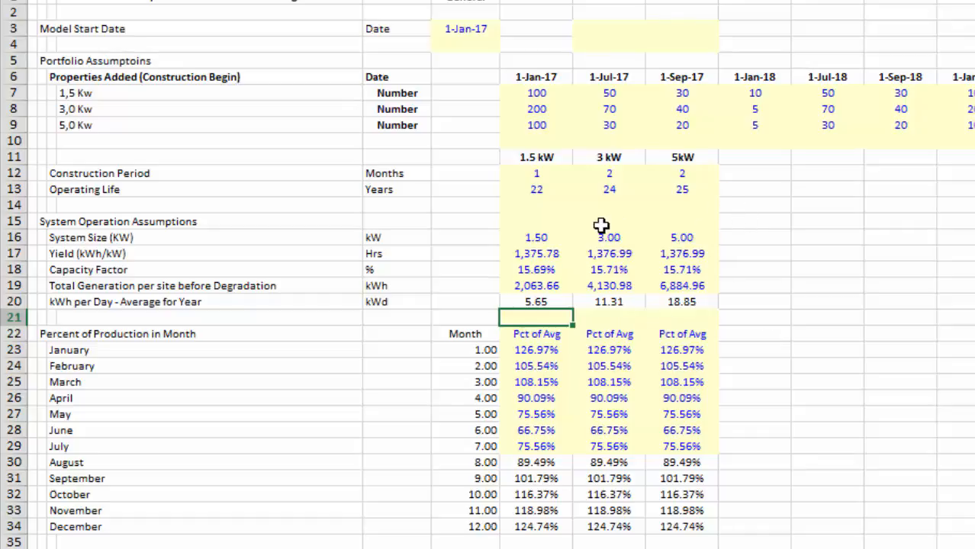
pyautogui.click(523, 104)
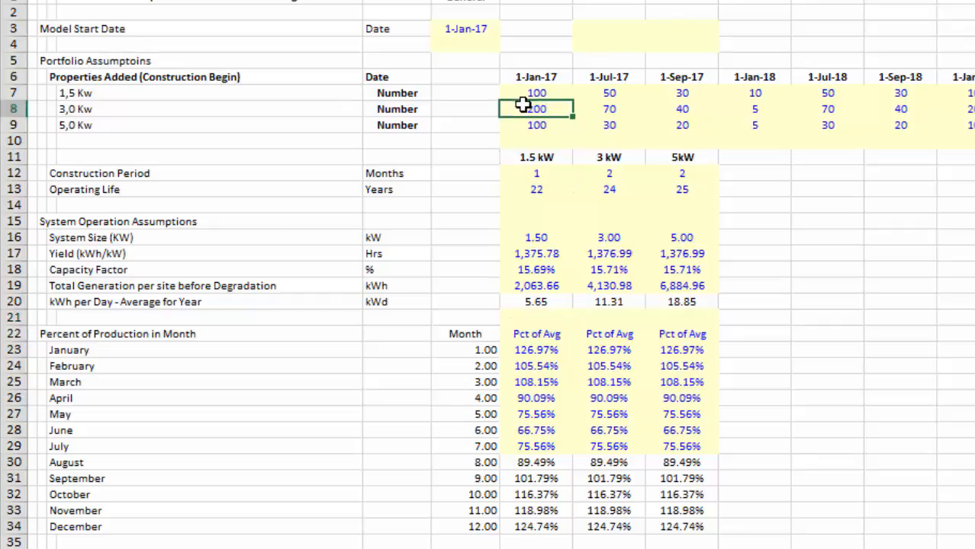
pyautogui.press('Down')
pyautogui.press('Down')
pyautogui.press('Down')
pyautogui.press('Down')
pyautogui.press('Down')
# Step: Switch to the next sheet, which holds the Portfolio Tabulation, and go to the New Installations Begun heading in B8
pyautogui.hotkey('ctrl', 'pagedown')
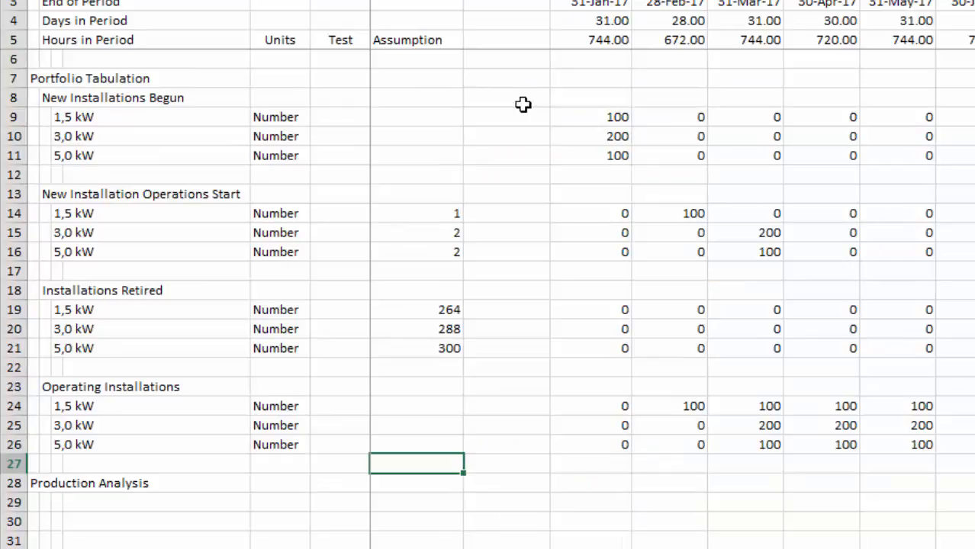
pyautogui.press('Up')
pyautogui.press('Up')
pyautogui.press('Up')
pyautogui.press('Up')
pyautogui.press('Up')
pyautogui.press('Up')
pyautogui.press('Up')
pyautogui.press('Up')
pyautogui.press('Up')
pyautogui.press('Up')
pyautogui.press('Up')
pyautogui.press('Up')
pyautogui.press('Up')
pyautogui.press('Up')
pyautogui.press('Up')
pyautogui.press('Up')
pyautogui.press('Up')
pyautogui.press('Up')
pyautogui.press('Up')
pyautogui.press('Up')
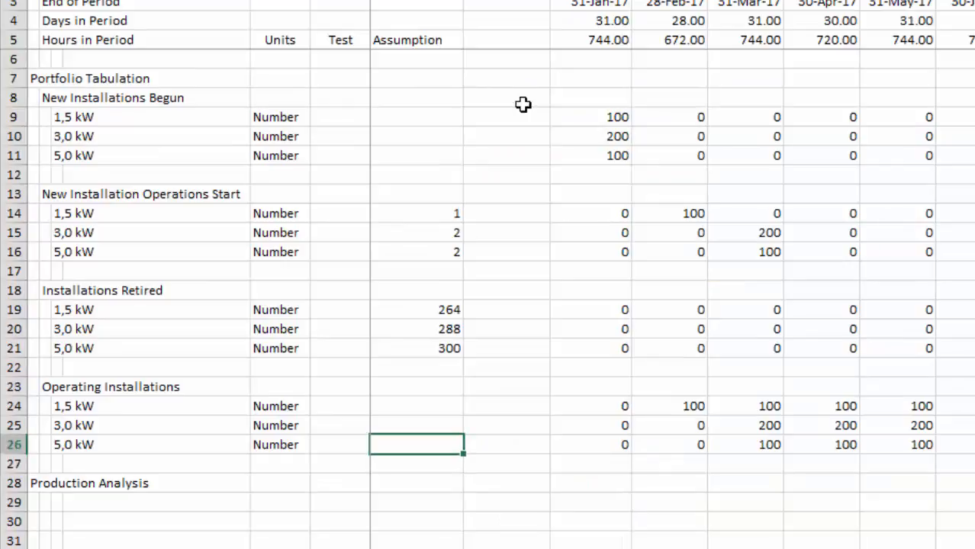
pyautogui.press('Down')
pyautogui.press('Down')
pyautogui.press('Down')
pyautogui.press('Down')
pyautogui.press('Down')
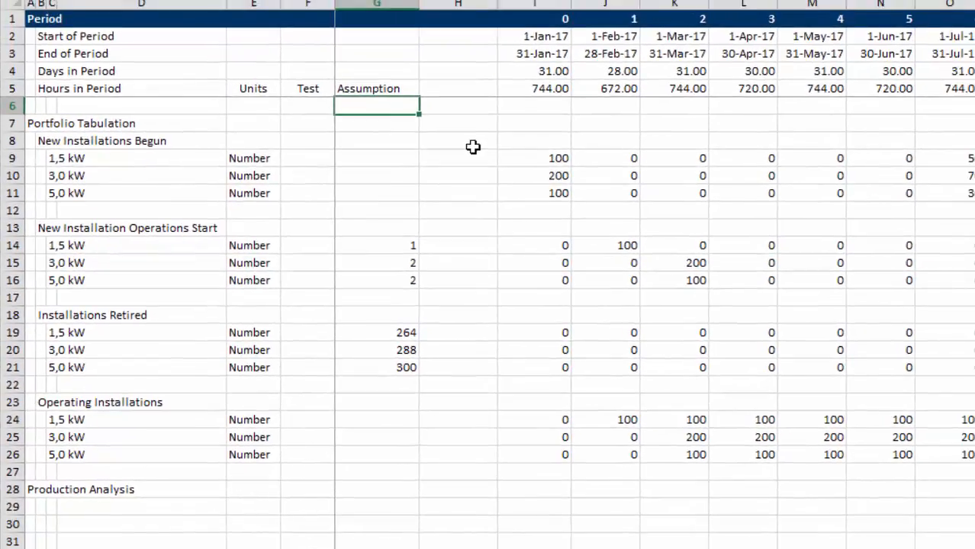
pyautogui.press('Down')
pyautogui.press('Down')
pyautogui.press('Left')
pyautogui.press('Left')
pyautogui.press('Left')
pyautogui.press('Left')
pyautogui.press('Left')
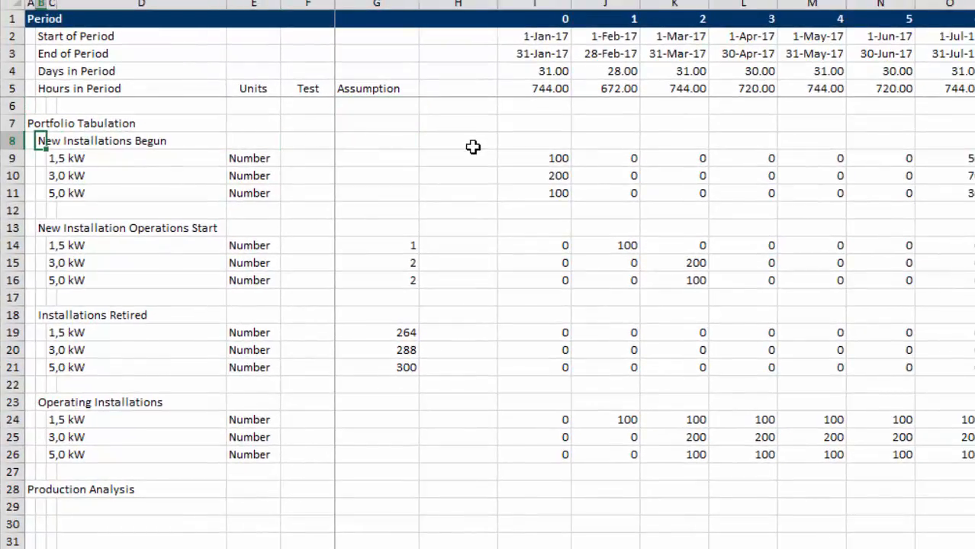
# Step: Look down through the installations begun, operations start, retired and operating blocks to the row above Production Analysis
pyautogui.press('Right')
pyautogui.press('Right')
pyautogui.press('Down')
pyautogui.press('Down')
pyautogui.press('Down')
pyautogui.press('Down')
pyautogui.press('Down')
pyautogui.press('Down')
pyautogui.press('Down')
pyautogui.press('Down')
pyautogui.press('Down')
pyautogui.press('Down')
pyautogui.press('Down')
pyautogui.press('Down')
pyautogui.press('Down')
pyautogui.press('Down')
pyautogui.press('Down')
pyautogui.press('Down')
pyautogui.press('Down')
pyautogui.press('Down')
pyautogui.press('Down')
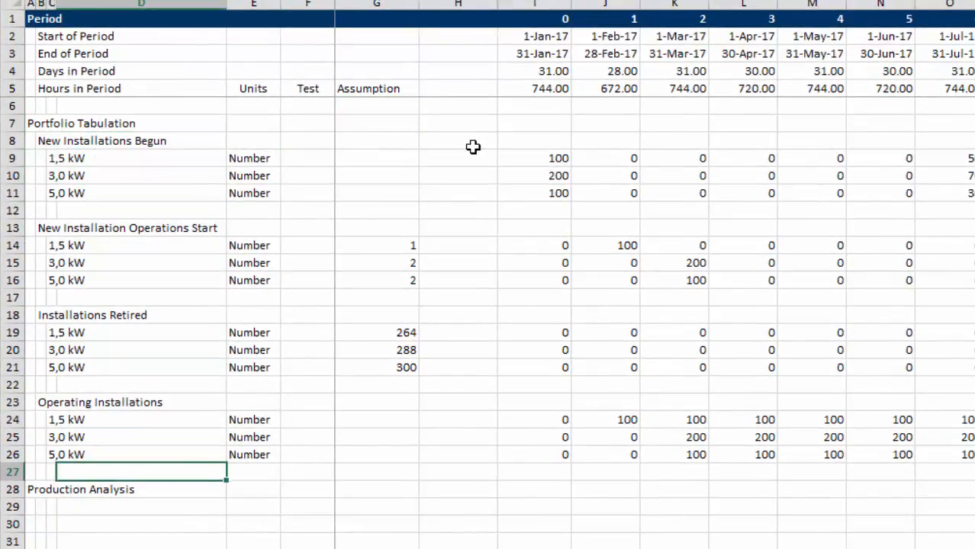
# Step: Examine the Operating Installations rows across the monthly periods into 2020, and return to the Assumption column at G26
pyautogui.press('Right')
pyautogui.press('Right')
pyautogui.press('Right')
pyautogui.press('Right')
pyautogui.press('Right')
pyautogui.press('Right')
pyautogui.press('Right')
pyautogui.press('Right')
pyautogui.press('Right')
pyautogui.press('Right')
pyautogui.press('Right')
pyautogui.press('Right')
pyautogui.press('Right')
pyautogui.press('Right')
pyautogui.press('Right')
pyautogui.press('Right')
pyautogui.press('Right')
pyautogui.press('Right')
pyautogui.press('Right')
pyautogui.press('Right')
pyautogui.press('Up')
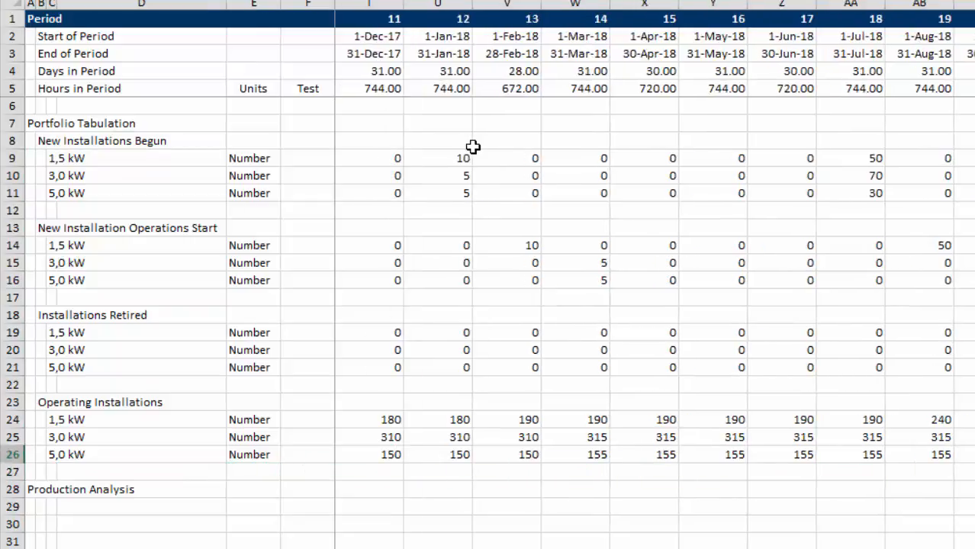
pyautogui.press('Right')
pyautogui.press('Right')
pyautogui.press('Right')
pyautogui.press('Right')
pyautogui.press('Right')
pyautogui.press('Right')
pyautogui.press('Right')
pyautogui.press('Right')
pyautogui.press('Right')
pyautogui.press('Right')
pyautogui.press('Right')
pyautogui.press('Right')
pyautogui.press('Right')
pyautogui.press('Right')
pyautogui.press('Right')
pyautogui.press('Right')
pyautogui.press('Right')
pyautogui.press('Right')
pyautogui.press('Right')
pyautogui.press('Right')
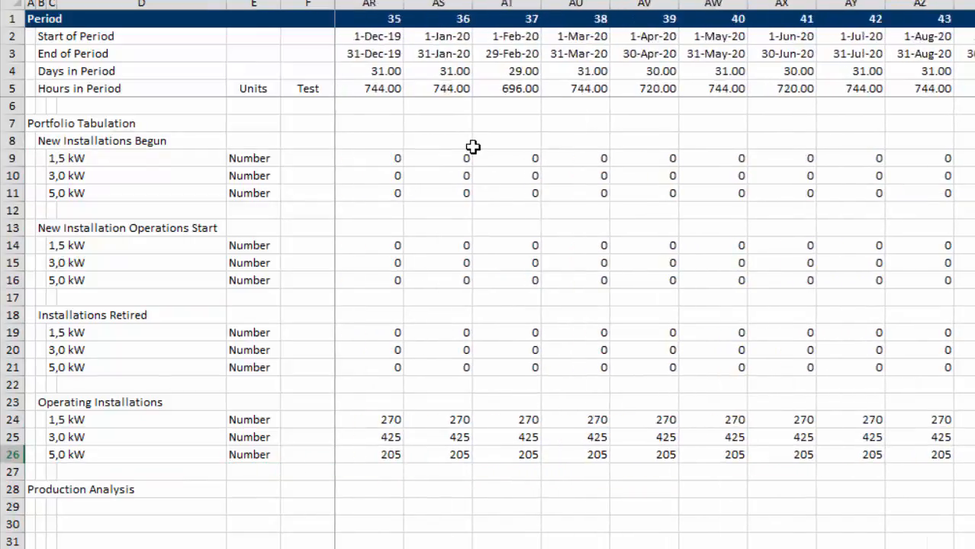
pyautogui.press('Left')
pyautogui.press('Left')
pyautogui.press('Left')
pyautogui.press('Left')
pyautogui.press('Left')
pyautogui.press('Left')
pyautogui.press('Left')
pyautogui.press('Left')
pyautogui.press('Left')
pyautogui.press('Left')
pyautogui.press('Left')
pyautogui.press('Left')
pyautogui.press('Left')
pyautogui.press('Left')
pyautogui.press('Left')
pyautogui.press('Left')
pyautogui.press('Left')
pyautogui.press('Left')
pyautogui.press('Left')
pyautogui.press('Left')
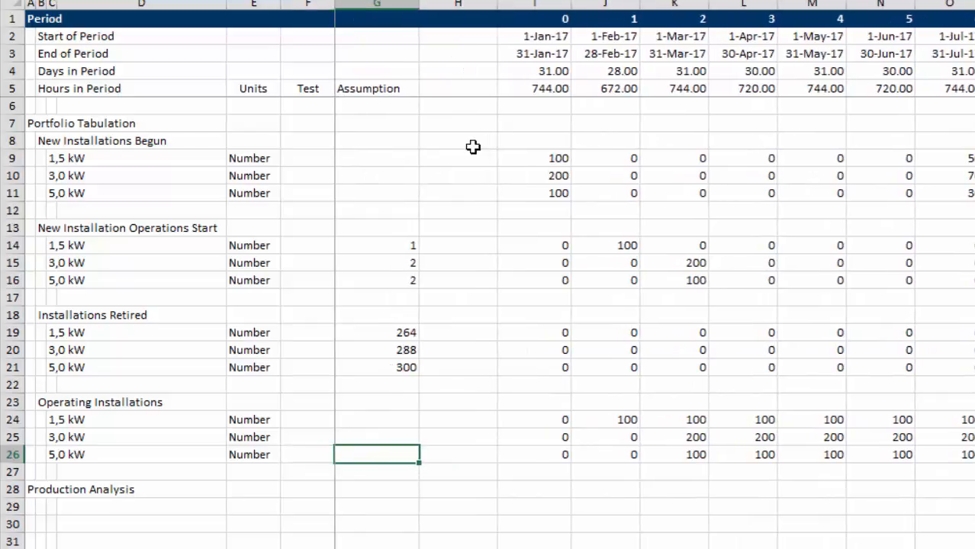
# Step: Examine the Operating Installations rows across the monthly periods through 2019, and return to the columns before period 0
pyautogui.press('Right')
pyautogui.press('Right')
pyautogui.press('Right')
pyautogui.press('Right')
pyautogui.press('Right')
pyautogui.press('Right')
pyautogui.press('Right')
pyautogui.press('Right')
pyautogui.press('Right')
pyautogui.press('Right')
pyautogui.press('Right')
pyautogui.press('Right')
pyautogui.press('Right')
pyautogui.press('Right')
pyautogui.press('Right')
pyautogui.press('Right')
pyautogui.press('Right')
pyautogui.press('Right')
pyautogui.press('Right')
pyautogui.press('Right')
pyautogui.press('Right')
pyautogui.press('Right')
pyautogui.press('Right')
pyautogui.press('Right')
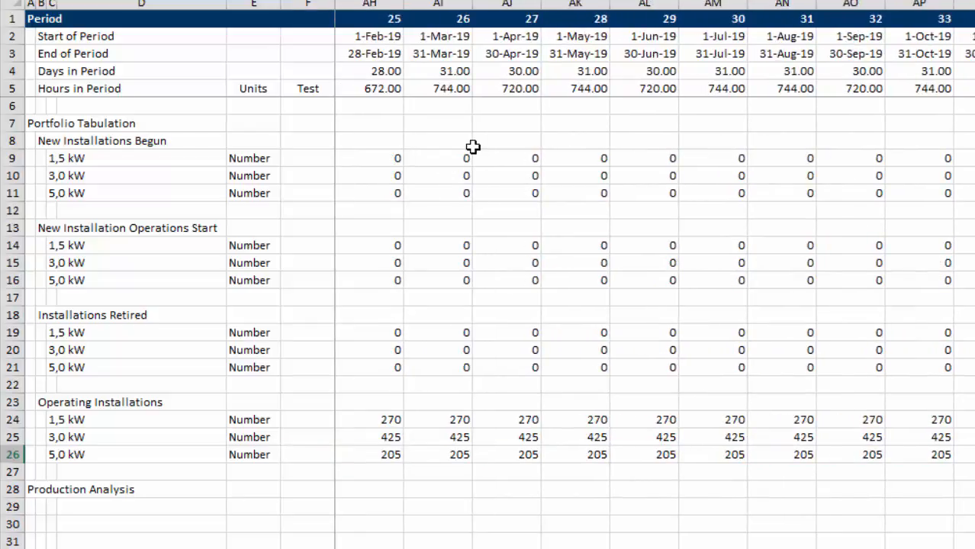
pyautogui.press('Left')
pyautogui.press('Left')
pyautogui.press('Left')
pyautogui.press('Left')
pyautogui.press('Left')
pyautogui.press('Left')
pyautogui.press('Left')
pyautogui.press('Left')
pyautogui.press('Left')
pyautogui.press('Left')
pyautogui.press('Left')
pyautogui.press('Left')
pyautogui.press('Left')
pyautogui.press('Left')
pyautogui.press('Left')
pyautogui.press('Left')
pyautogui.press('Left')
pyautogui.press('Left')
pyautogui.press('Left')
pyautogui.press('Left')
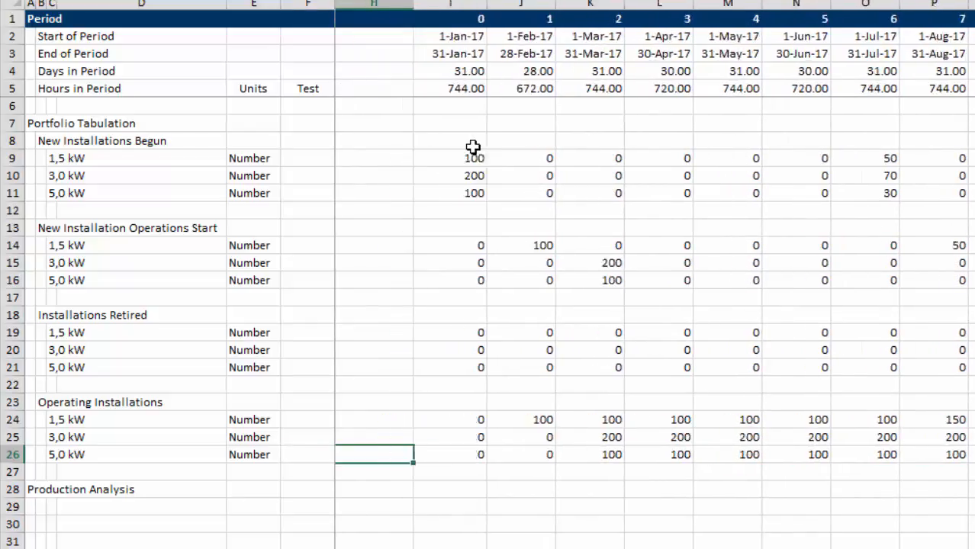
# Step: Insert blank space at row 31 between the Production Analysis heading and the section that follows it
pyautogui.press('Down')
pyautogui.press('Down')
pyautogui.press('Down')
pyautogui.press('Down')
pyautogui.press('Down')
pyautogui.press('Down')
pyautogui.press('Down')
pyautogui.press('Down')
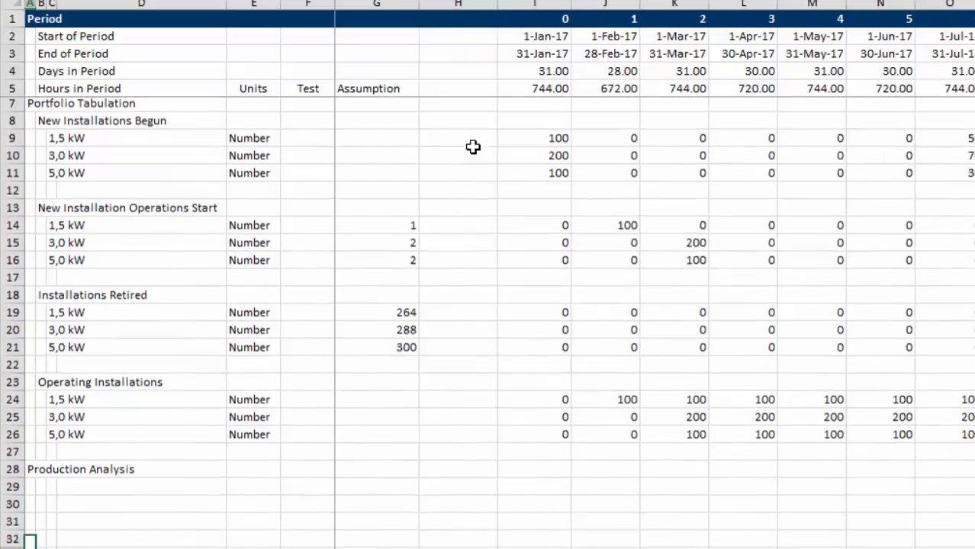
pyautogui.press('Up')
pyautogui.press('Up')
pyautogui.press('Up')
pyautogui.hotkey('shift', 'space')
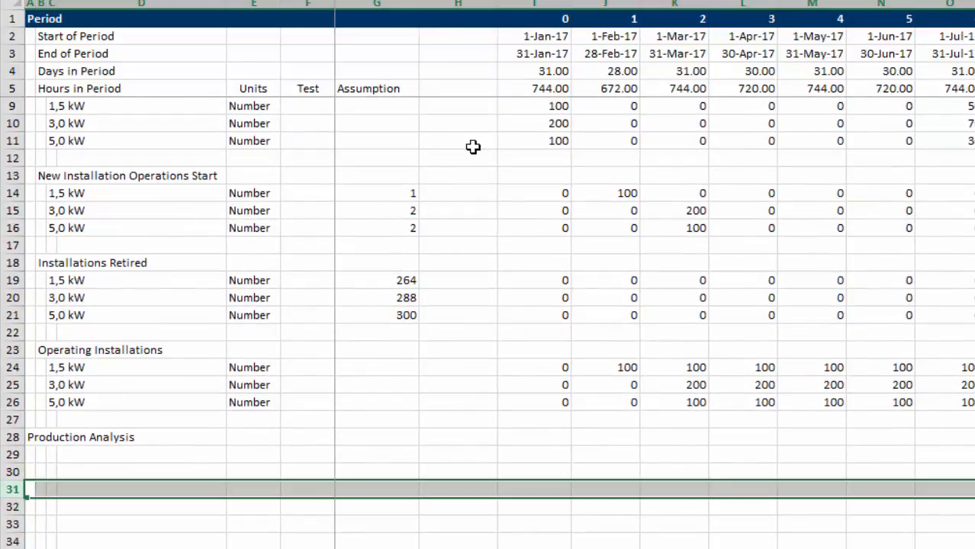
pyautogui.hotkey('ctrl', '+')
# Step: Enter the subheading Capacity in B29, directly under Production Analysis
pyautogui.press('Up')
pyautogui.hotkey('shift', 'space')
pyautogui.press('Up')
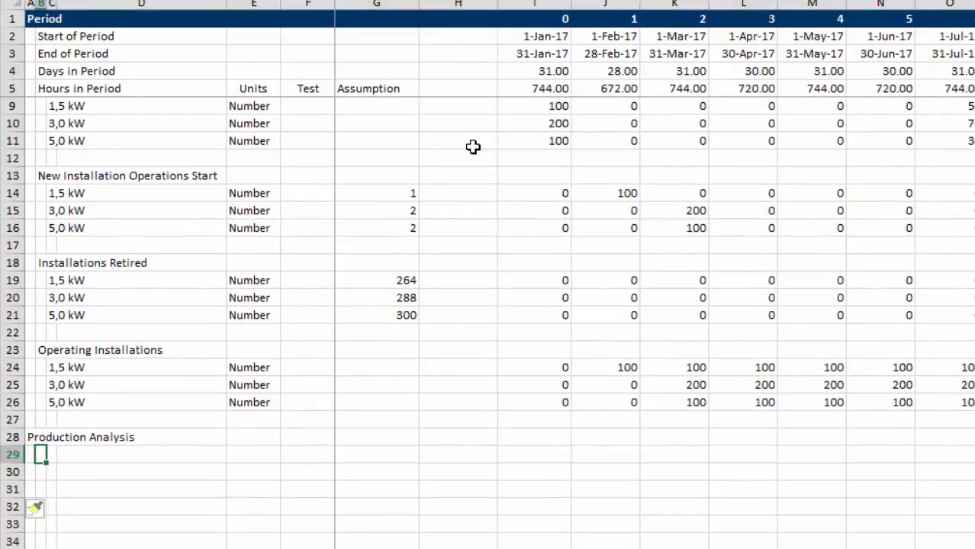
pyautogui.write('Capac')
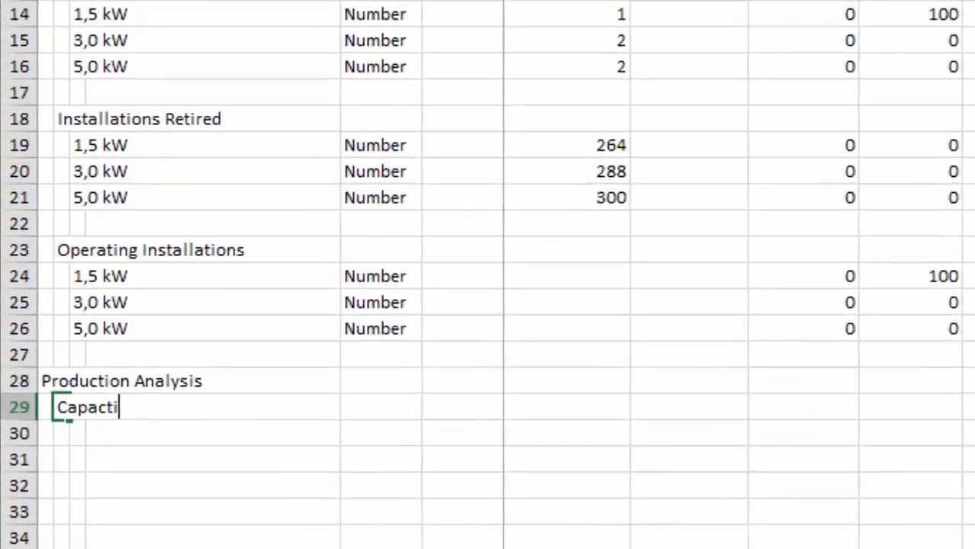
pyautogui.press('BackSpace')
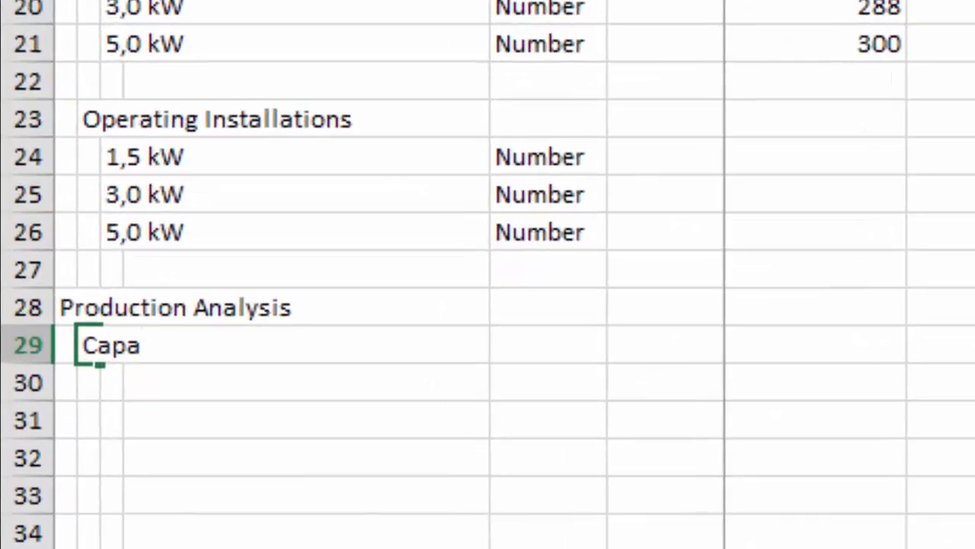
pyautogui.write('city')
# Step: Check the space down to Capital Expenditure and enter the subheading Energy Production in B33
pyautogui.press('Down')
pyautogui.press('Down')
pyautogui.press('Down')
pyautogui.press('Down')
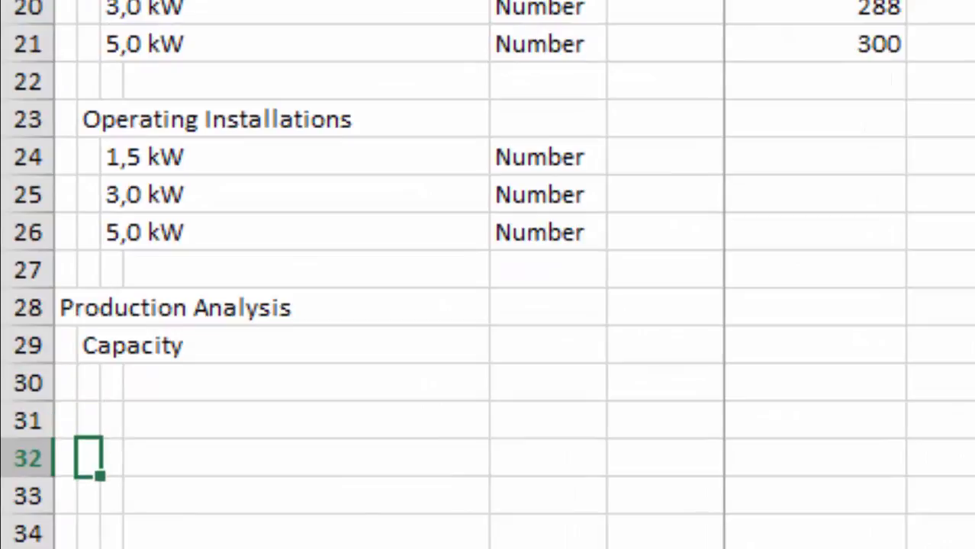
pyautogui.press('Down')
pyautogui.press('Down')
pyautogui.press('Down')
pyautogui.press('Down')
pyautogui.press('Down')
pyautogui.press('Down')
pyautogui.press('Down')
pyautogui.press('Up')
pyautogui.press('Up')
pyautogui.press('Up')
pyautogui.press('Up')
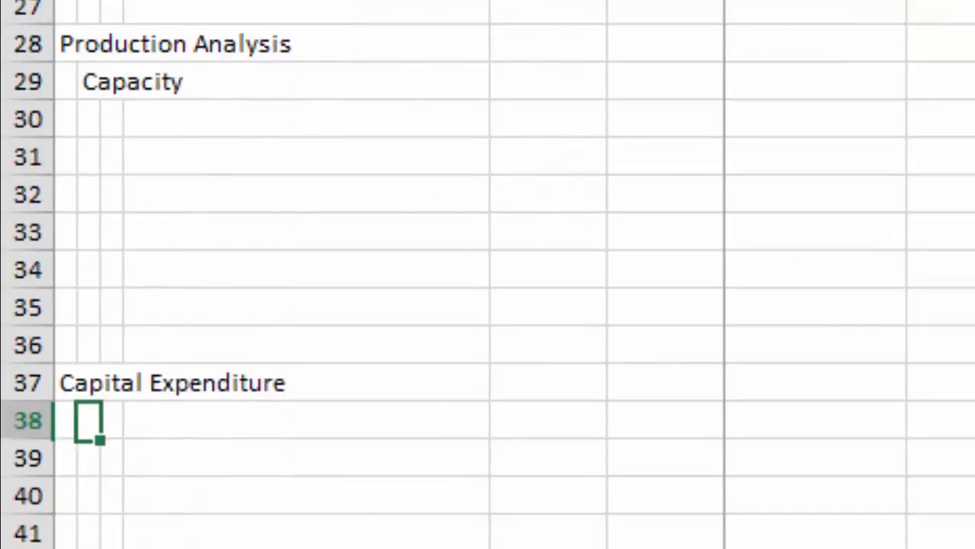
pyautogui.press('Up')
pyautogui.press('Up')
pyautogui.press('Up')
pyautogui.press('Up')
pyautogui.press('Down')
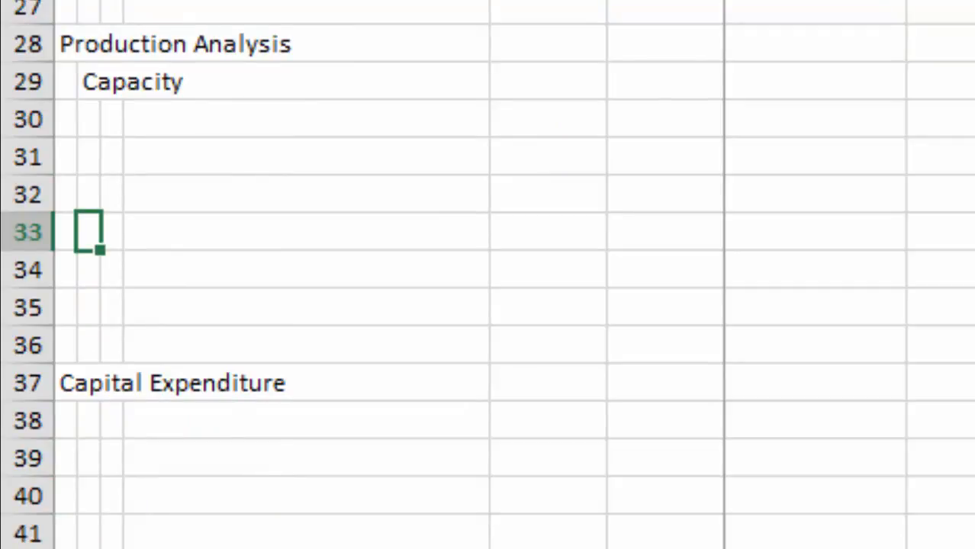
pyautogui.write('Energy Pro')
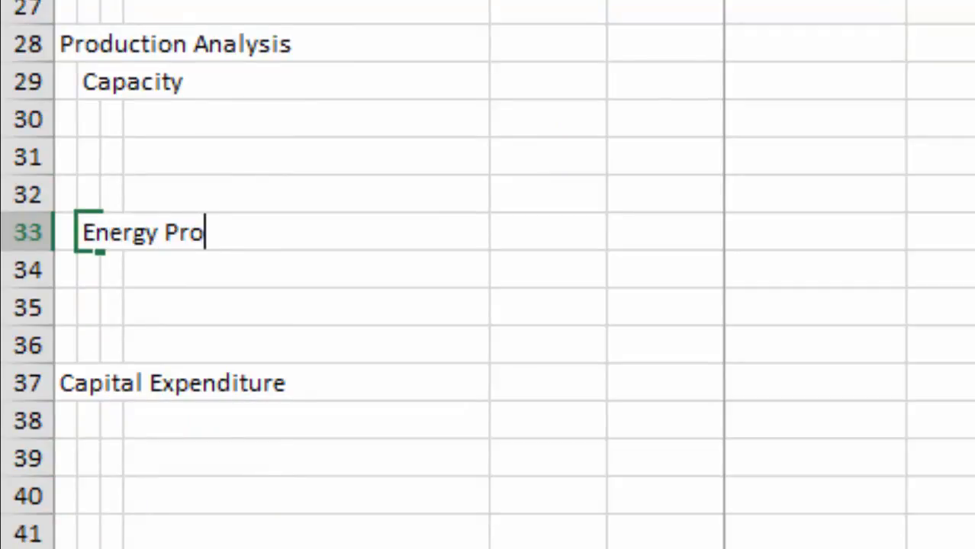
pyautogui.write('duction')
pyautogui.press('Return')
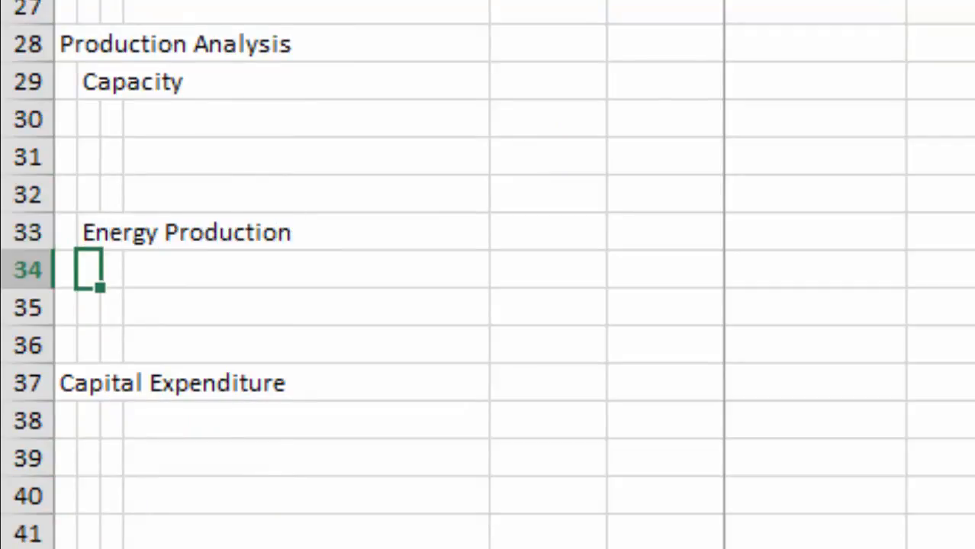
# Step: Insert four blank rows at row 34, beneath the Energy Production subheading
pyautogui.hotkey('shift', 'space')
pyautogui.hotkey('ctrl', 'shift', '+')
pyautogui.hotkey('ctrl', 'shift', '+')
pyautogui.hotkey('ctrl', 'shift', '+')
pyautogui.hotkey('ctrl', 'shift', '+')
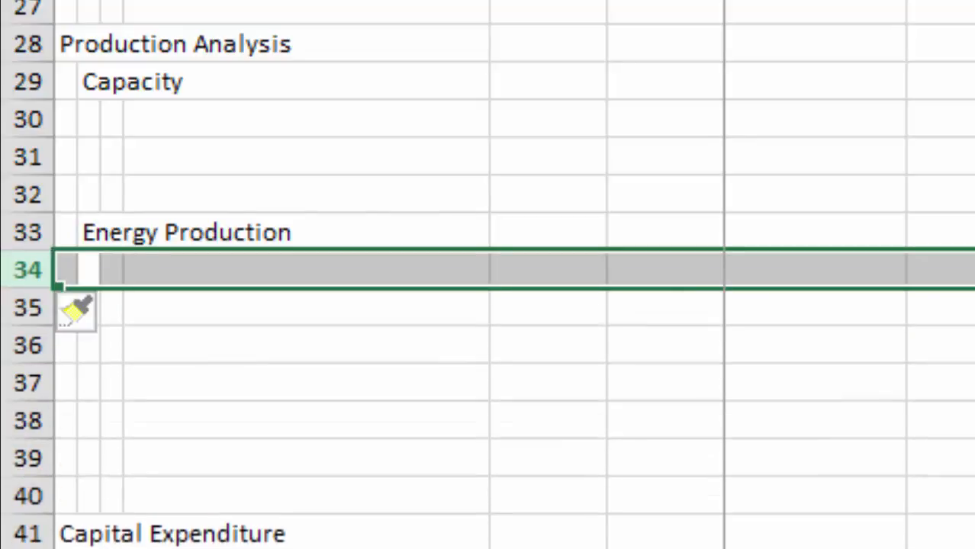
# Step: Extend the subheading in B33 to read Energy Production before Degardation
pyautogui.press('Right')
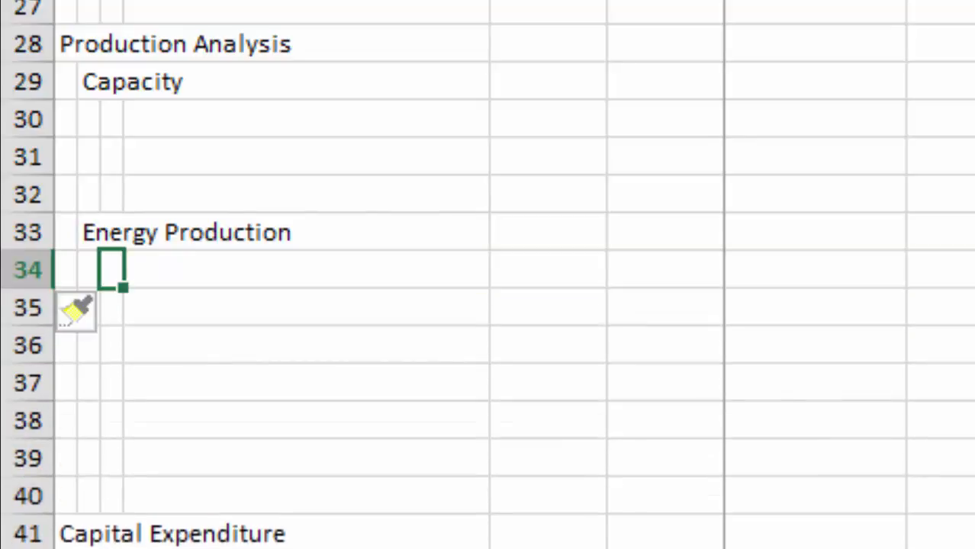
pyautogui.press('Up')
pyautogui.press('Left')
pyautogui.press('F2')
pyautogui.write('be')
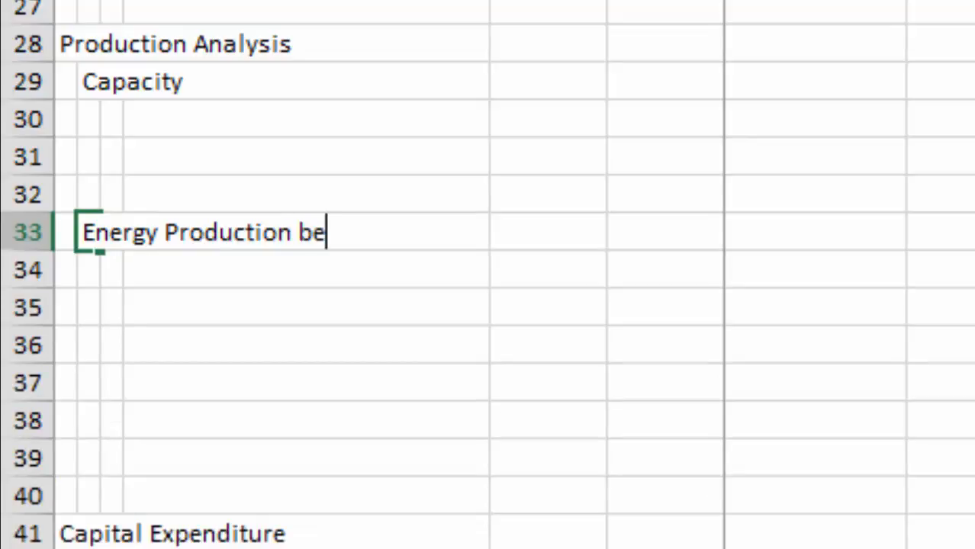
pyautogui.write('fore ')
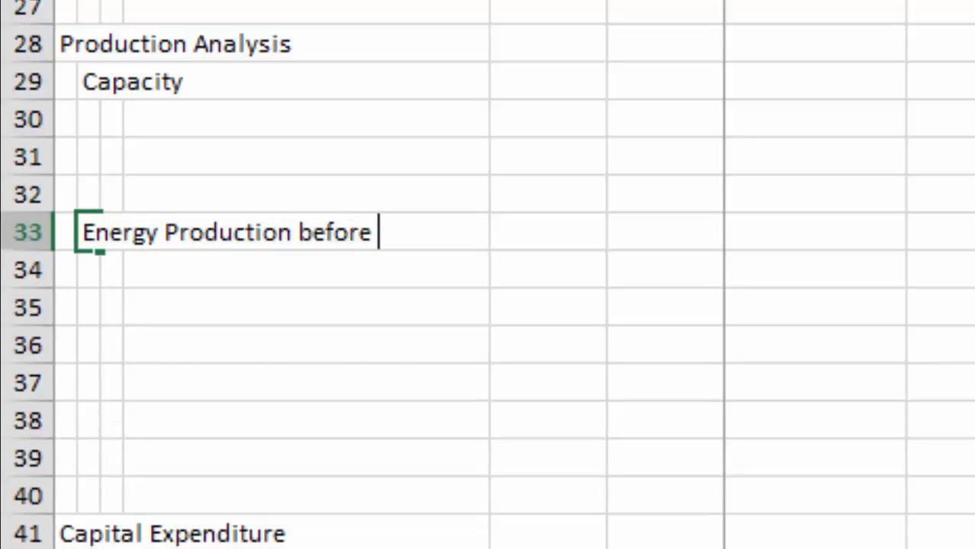
pyautogui.write('Degar')
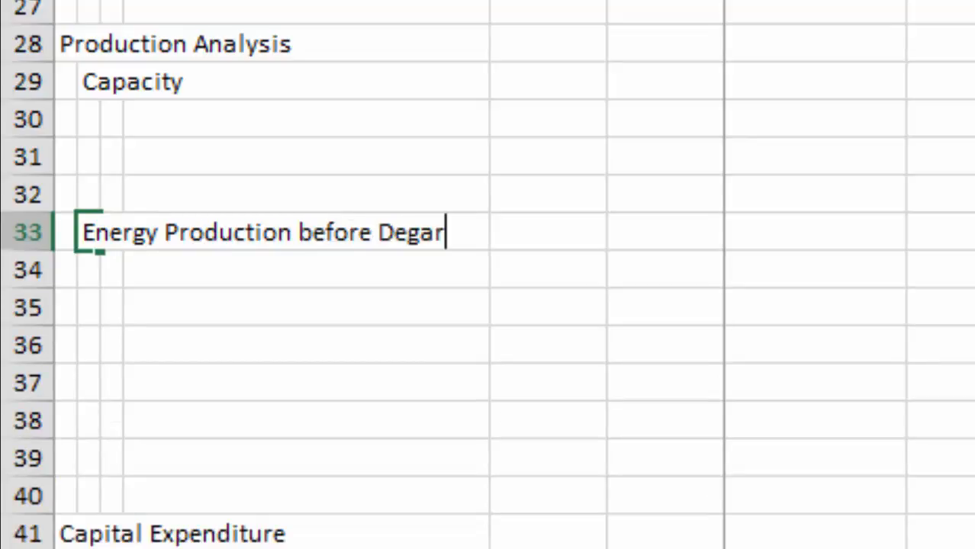
pyautogui.write('dation')
pyautogui.press('Return')
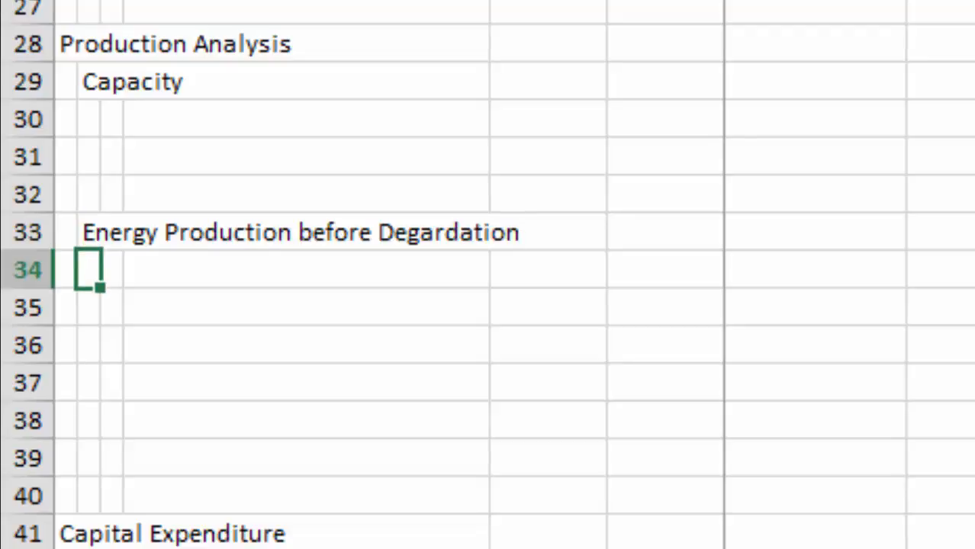
# Step: Copy the subheading from B33 and paste it into B37
pyautogui.press('Up')
pyautogui.hotkey('shift', 'Down')
pyautogui.press('Up')
pyautogui.press('Down')
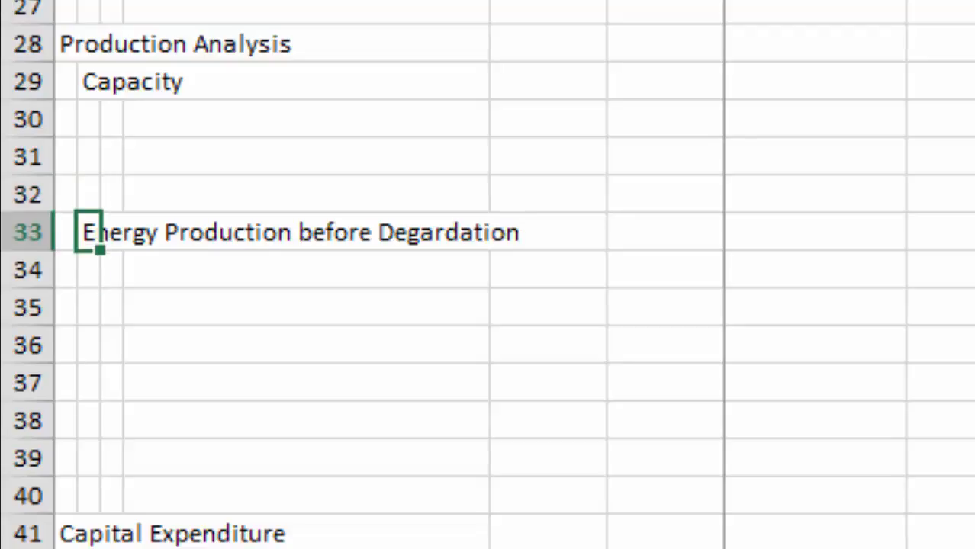
pyautogui.hotkey('shift', 'Down')
pyautogui.press('Up')
pyautogui.press('Down')
pyautogui.hotkey('ctrl', 'c')
pyautogui.press('Down')
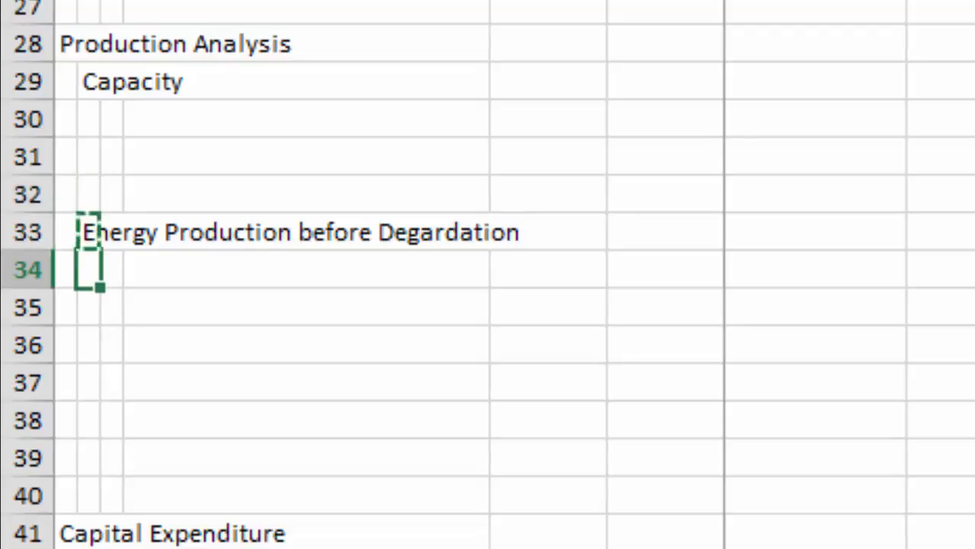
pyautogui.press('Down')
pyautogui.press('Down')
pyautogui.press('Down')
pyautogui.hotkey('ctrl', 'v')
pyautogui.press('Escape')
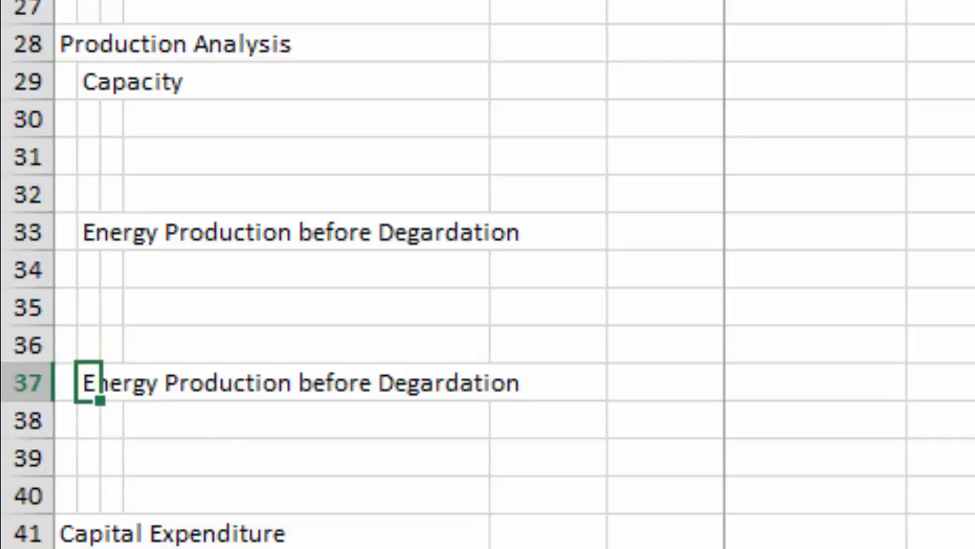
# Step: Change "before" to "after" in the copied energy production subheading in B37
pyautogui.press('F2')
pyautogui.press('Left')
pyautogui.press('Left')
pyautogui.press('Left')
pyautogui.press('Left')
pyautogui.press('Left')
pyautogui.press('Left')
pyautogui.press('Left')
pyautogui.press('Left')
pyautogui.press('Left')
pyautogui.press('Left')
pyautogui.press('Left')
pyautogui.press('BackSpace')
pyautogui.press('BackSpace')
pyautogui.press('BackSpace')
pyautogui.press('BackSpace')
pyautogui.press('BackSpace')
pyautogui.press('BackSpace')
pyautogui.write('after')
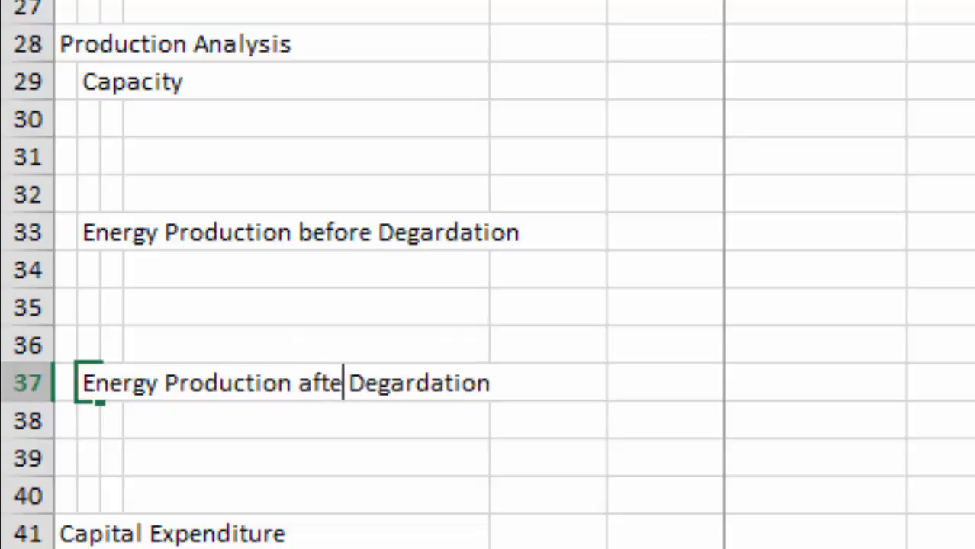
pyautogui.press('Return')
# Step: Correct the spelling in the B33 subheading so it reads Energy Production before Degradation
pyautogui.press('Up')
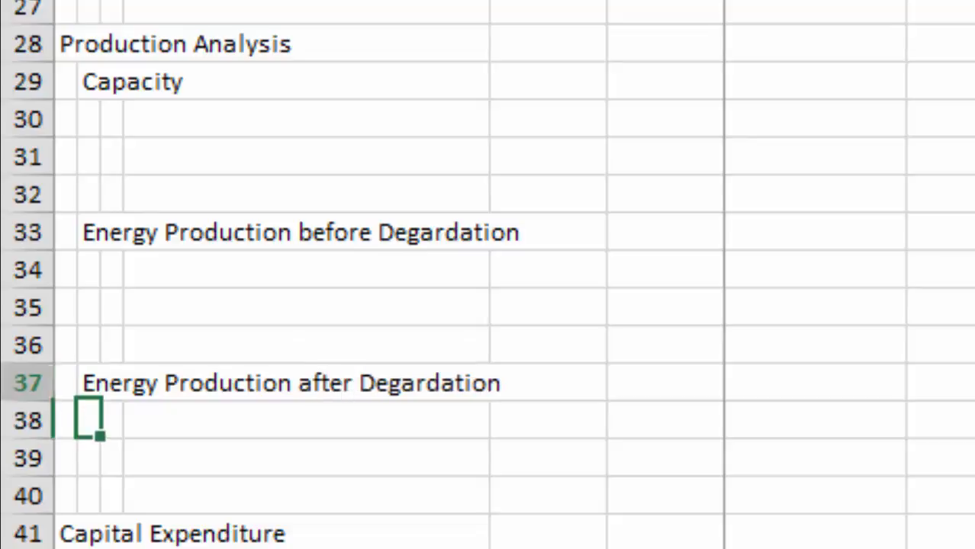
pyautogui.press('Up')
pyautogui.press('Up')
pyautogui.press('Up')
pyautogui.press('Up')
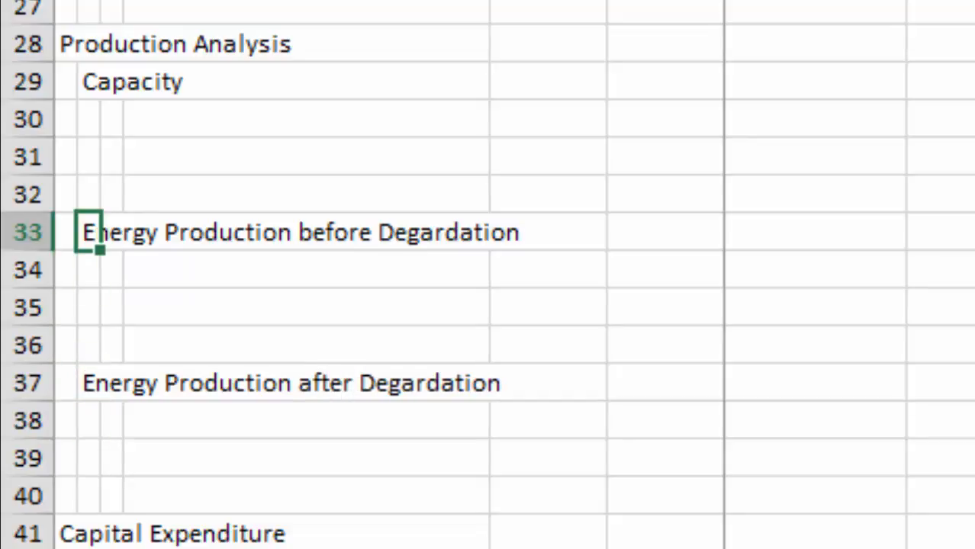
pyautogui.press('F2')
pyautogui.press('BackSpace')
pyautogui.press('BackSpace')
pyautogui.press('BackSpace')
pyautogui.press('BackSpace')
pyautogui.press('BackSpace')
pyautogui.press('BackSpace')
pyautogui.press('BackSpace')
pyautogui.press('BackSpace')
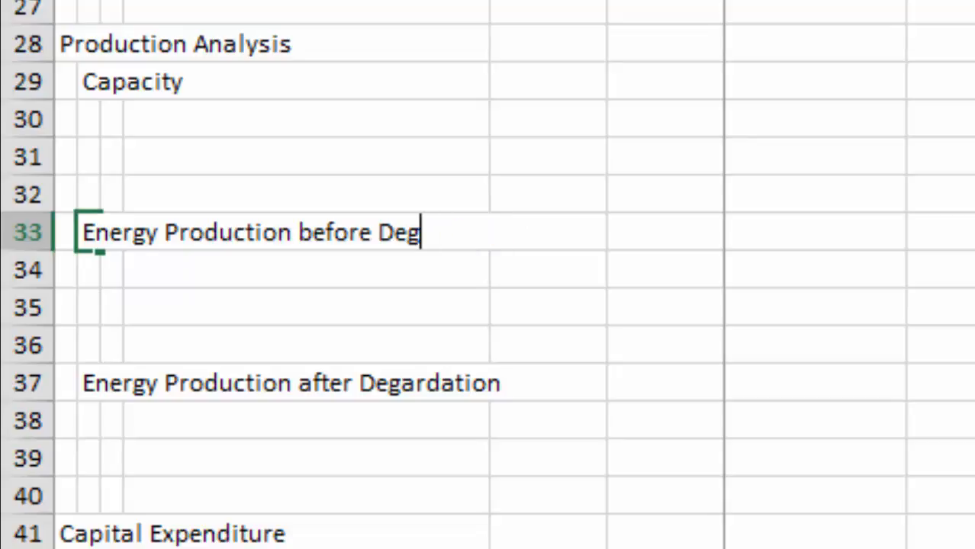
pyautogui.write('radation')
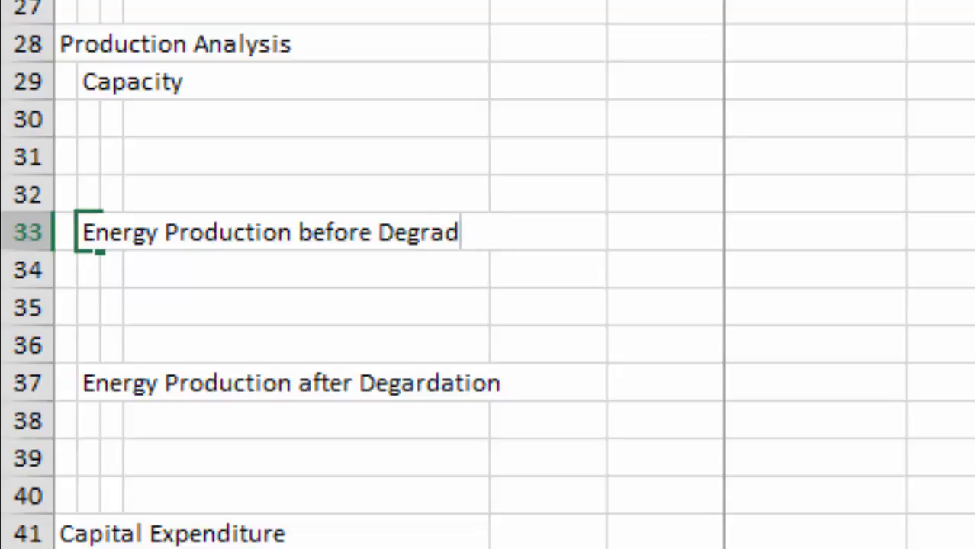
pyautogui.press('Return')
# Step: Correct the B37 subheading to read Energy Production after Degradation and widen label column D to fit the subheadings
pyautogui.press('Down')
pyautogui.press('Down')
pyautogui.press('Down')
pyautogui.press('Down')
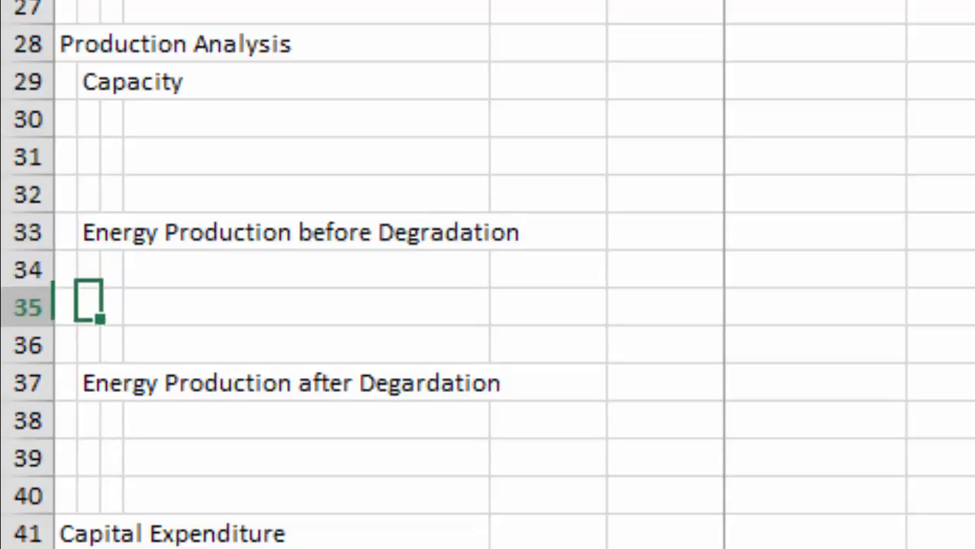
pyautogui.press('Up')
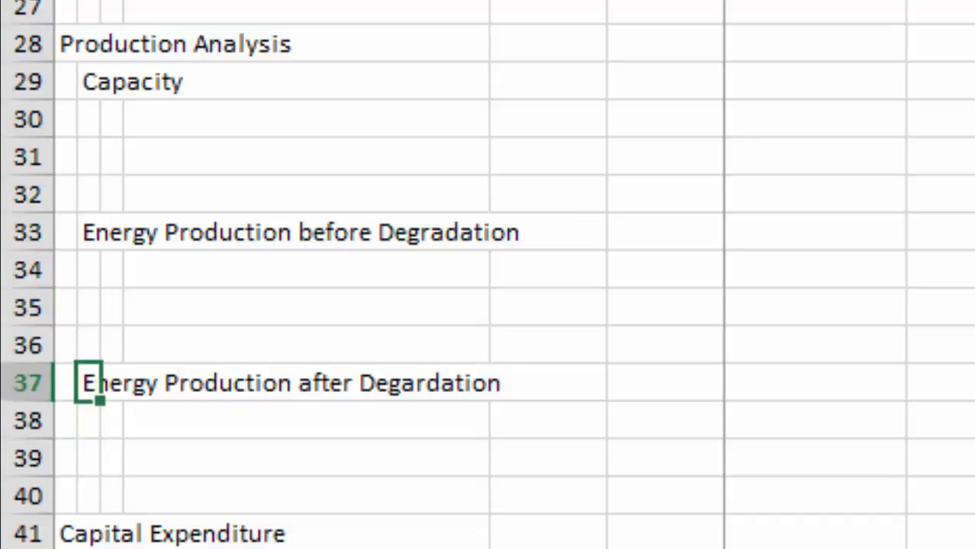
pyautogui.press('F2')
pyautogui.press('BackSpace')
pyautogui.press('BackSpace')
pyautogui.press('BackSpace')
pyautogui.press('BackSpace')
pyautogui.press('BackSpace')
pyautogui.press('BackSpace')
pyautogui.press('BackSpace')
pyautogui.press('BackSpace')
pyautogui.press('BackSpace')
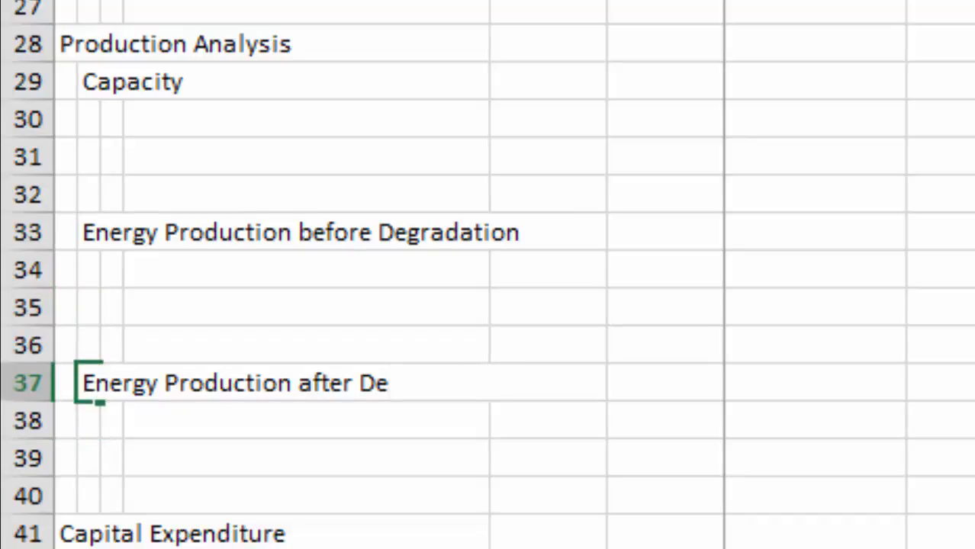
pyautogui.write('grada')
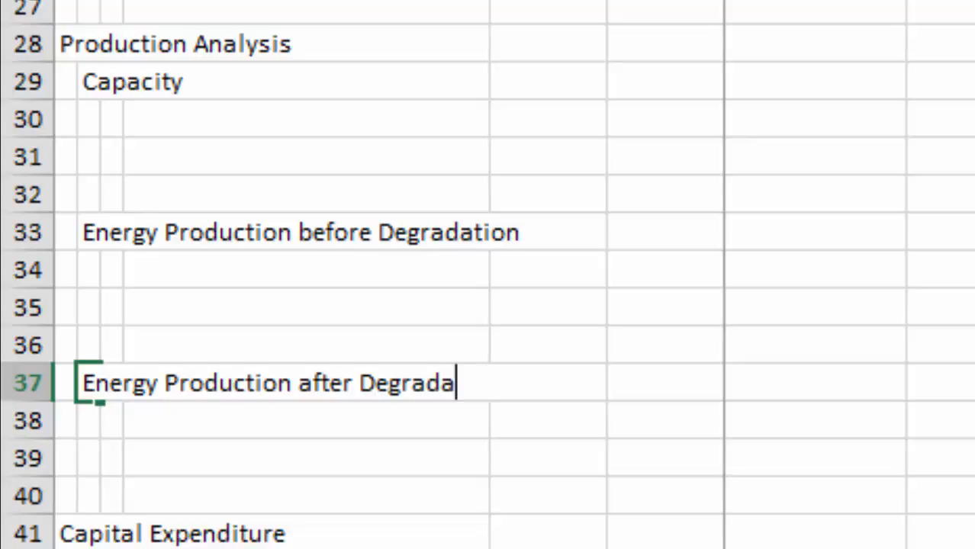
pyautogui.write('tion')
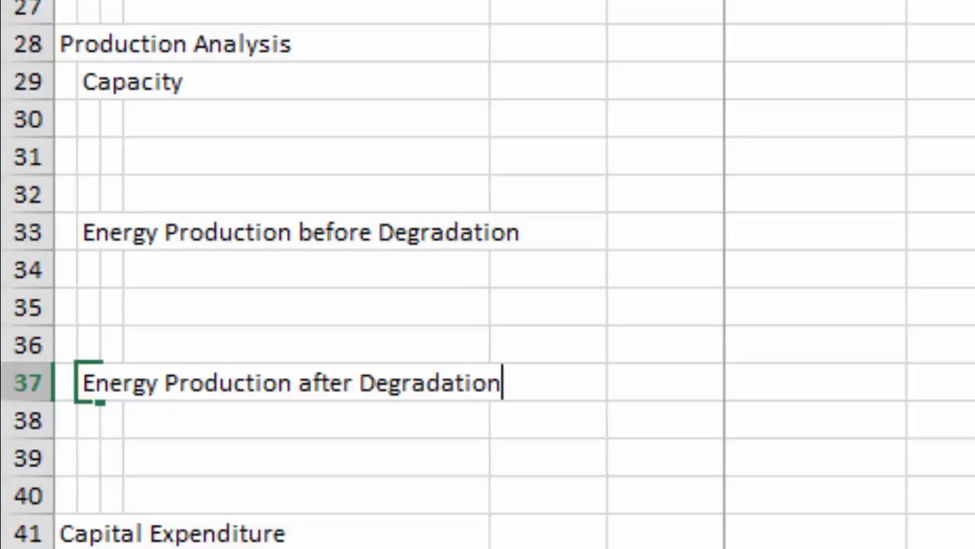
pyautogui.press('Return')
pyautogui.press('Up')
pyautogui.moveTo(490, 1); pyautogui.dragTo(565, 1)
# Step: Insert two blank rows at row 40, above the Capital Expenditure heading
pyautogui.press('Down')
pyautogui.press('Down')
pyautogui.press('Down')
pyautogui.press('Down')
pyautogui.press('Down')
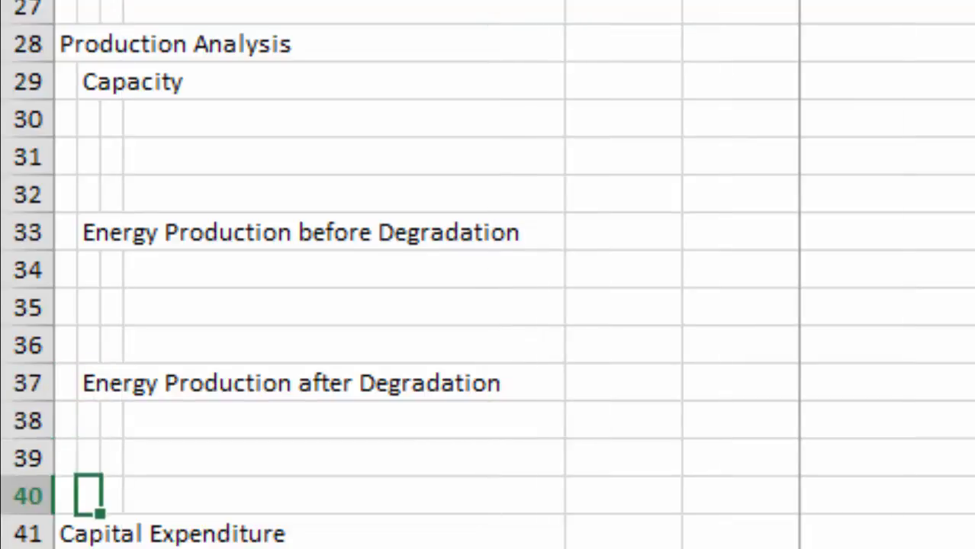
pyautogui.press('Up')
pyautogui.press('Up')
pyautogui.hotkey('shift', 'space')
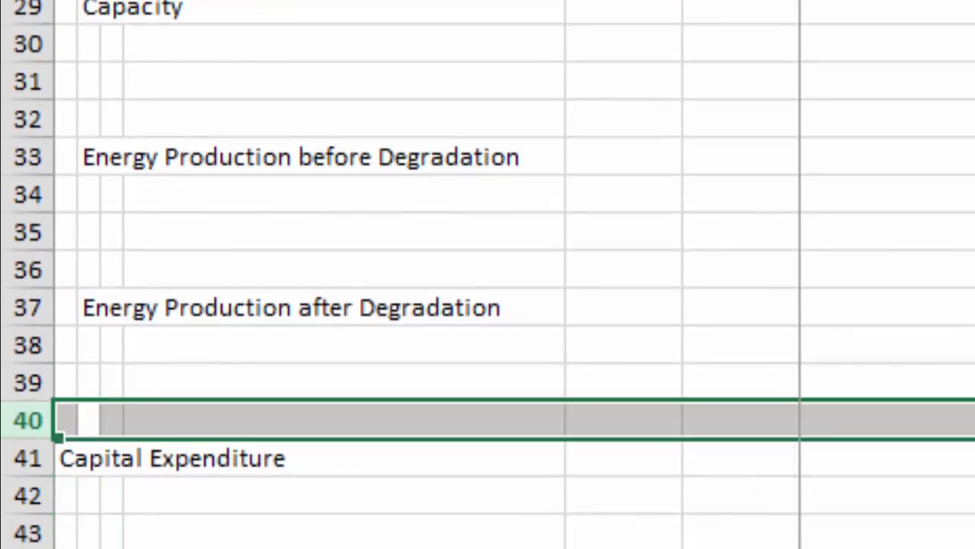
pyautogui.hotkey('ctrl', 'shift', '+')
pyautogui.hotkey('ctrl', 'shift', '+')
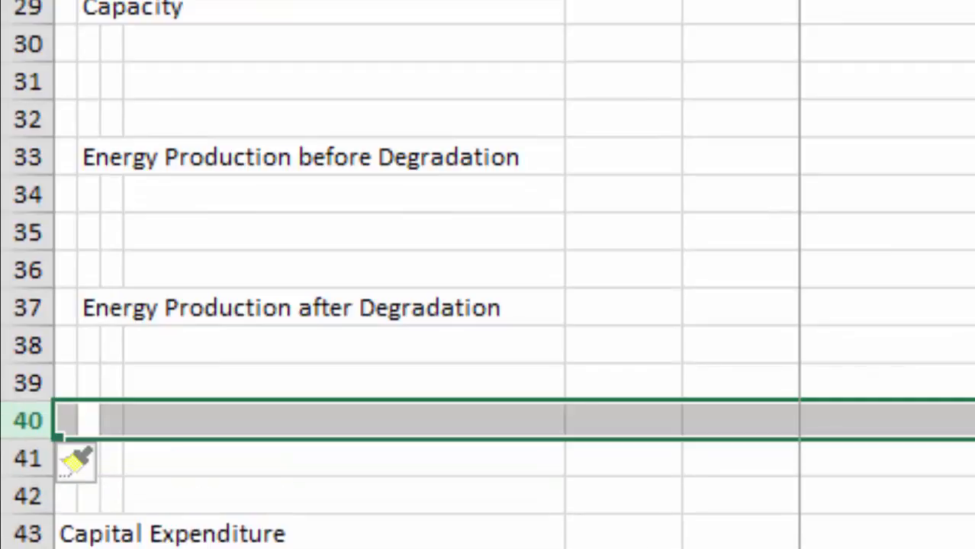
# Step: Insert two blank rows at row 35, within the Energy Production before Degradation block
pyautogui.press('Up')
pyautogui.press('Up')
pyautogui.press('Up')
pyautogui.press('Up')
pyautogui.press('Up')
pyautogui.hotkey('shift', 'space')
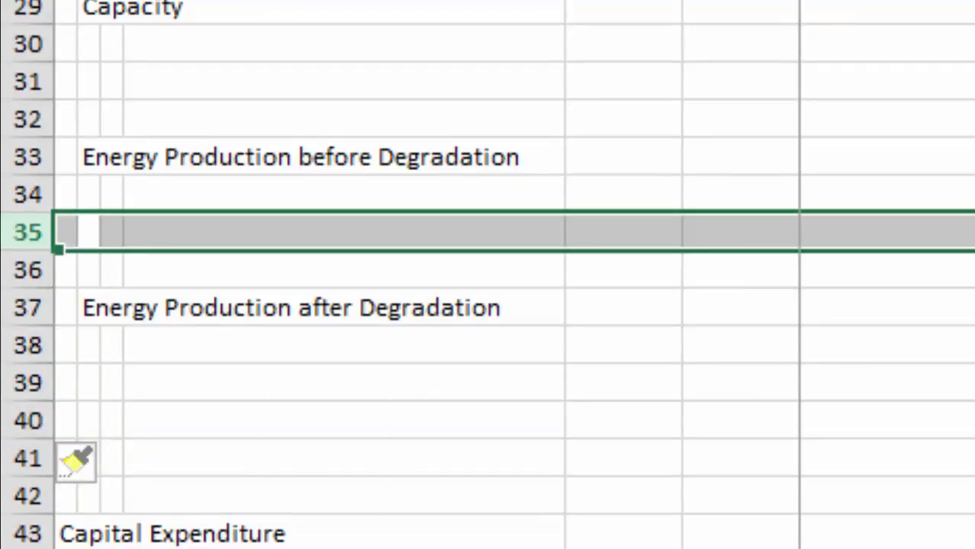
pyautogui.hotkey('ctrl', 'shift', '+')
pyautogui.hotkey('ctrl', 'shift', '+')
pyautogui.press('Left')
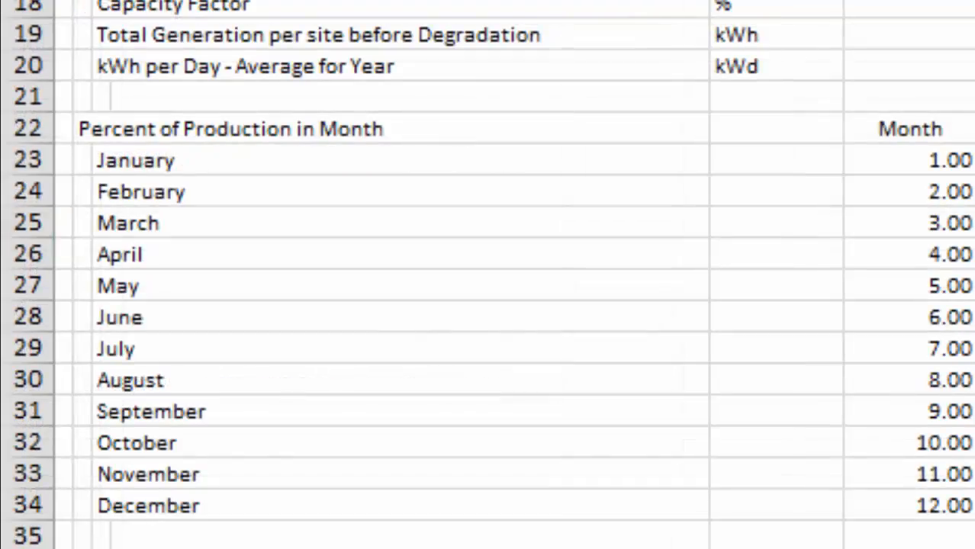
# Step: On the assumptions sheet, set the font of the 1-Jan-17 property count for 1,5 Kw to a lighter custom blue
pyautogui.click(974, 97)
pyautogui.press('Up')
pyautogui.hotkey('ctrl', 'Up')
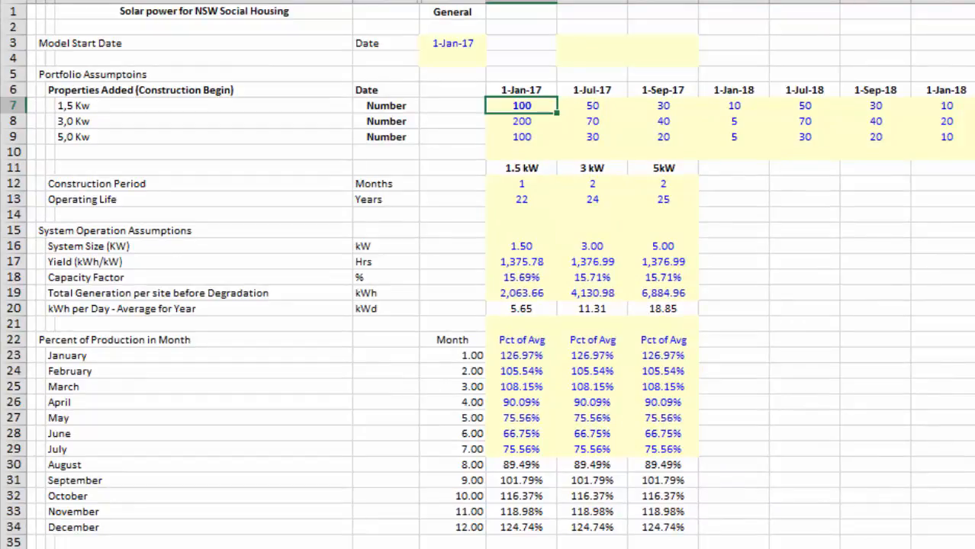
pyautogui.click(366, 1)
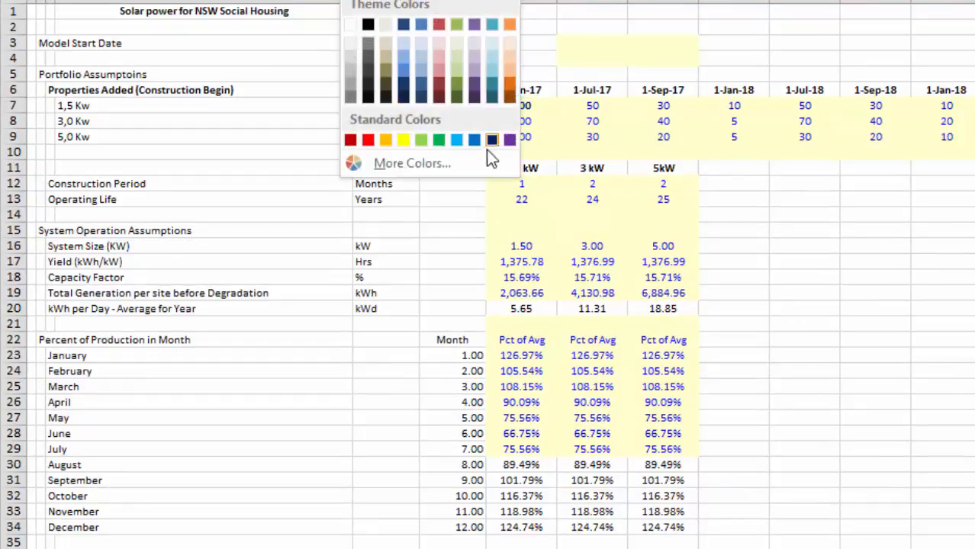
pyautogui.click(391, 164)
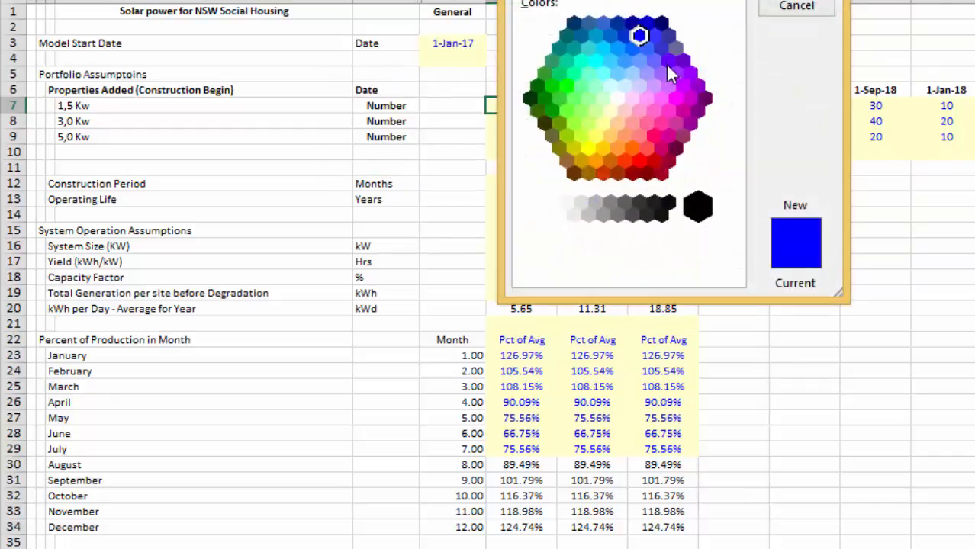
pyautogui.click(654, 36)
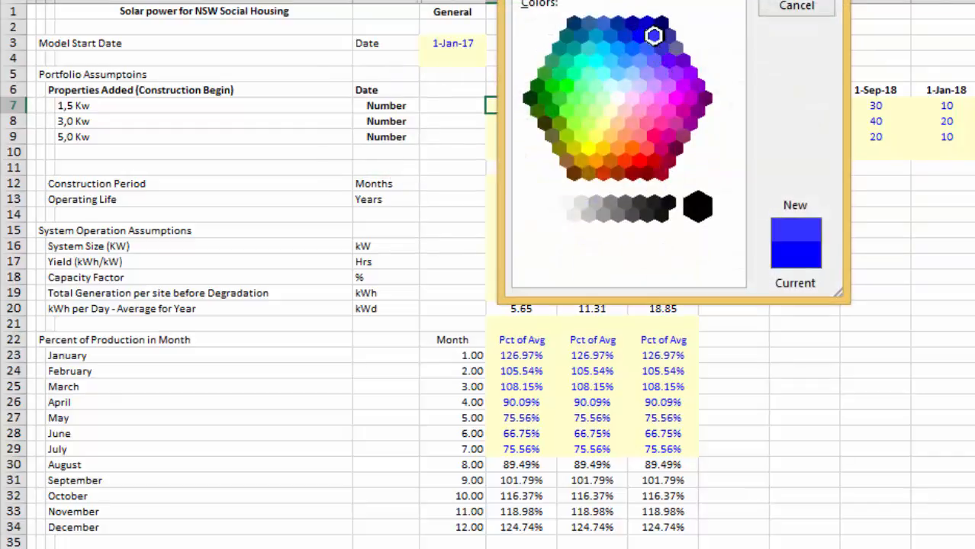
pyautogui.click(797, 0)
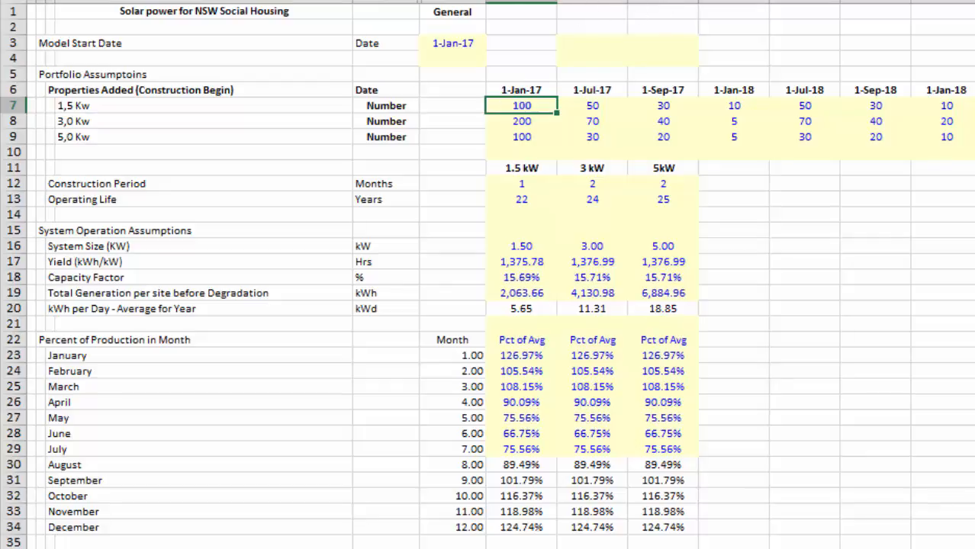
# Step: Change the font colour of the 1-Jan-17 property count for 1,5 Kw to the standard purple
pyautogui.click(365, 0)
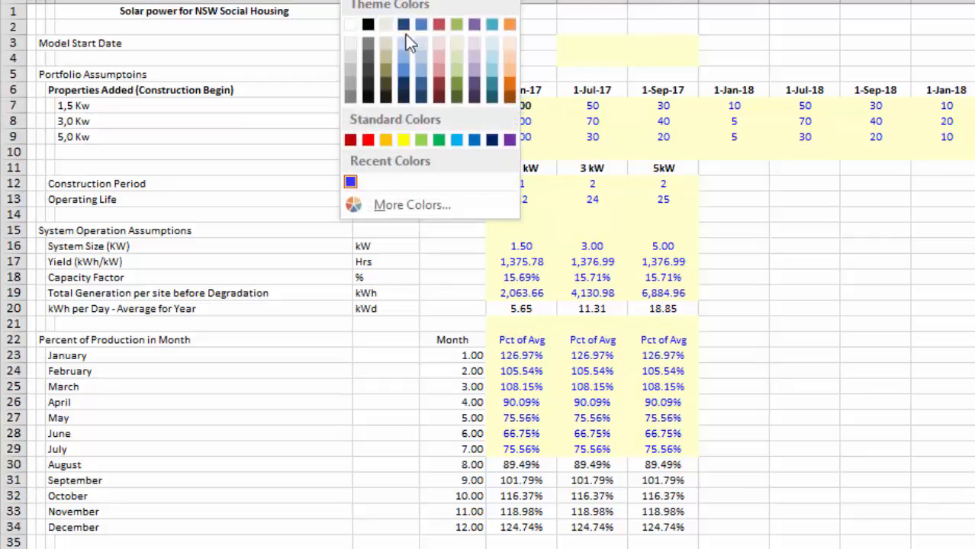
pyautogui.click(506, 140)
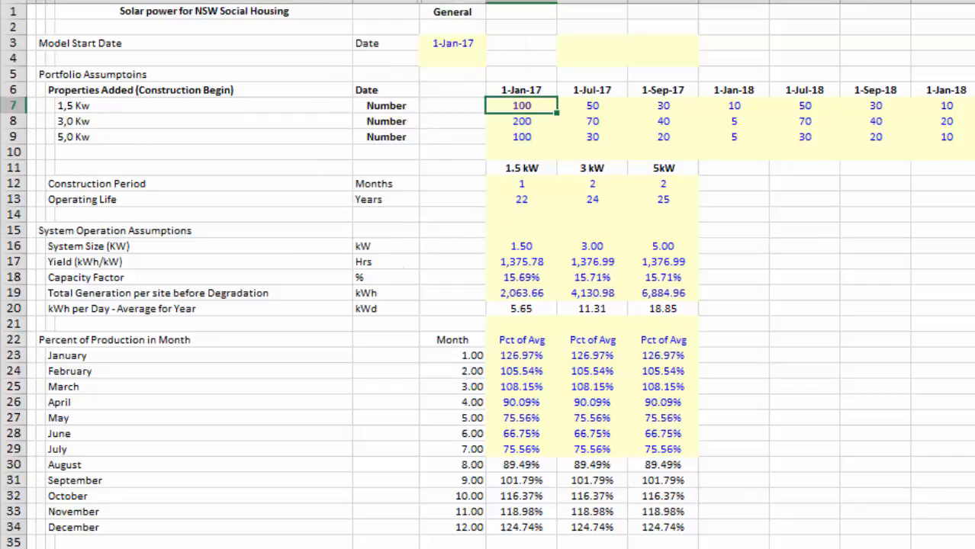
# Step: Recolour the assumptions sheet with blue inputs, black calculated values and no yellow fills, and check it down to the Degradation rows
pyautogui.hotkey('ctrl', 'c')
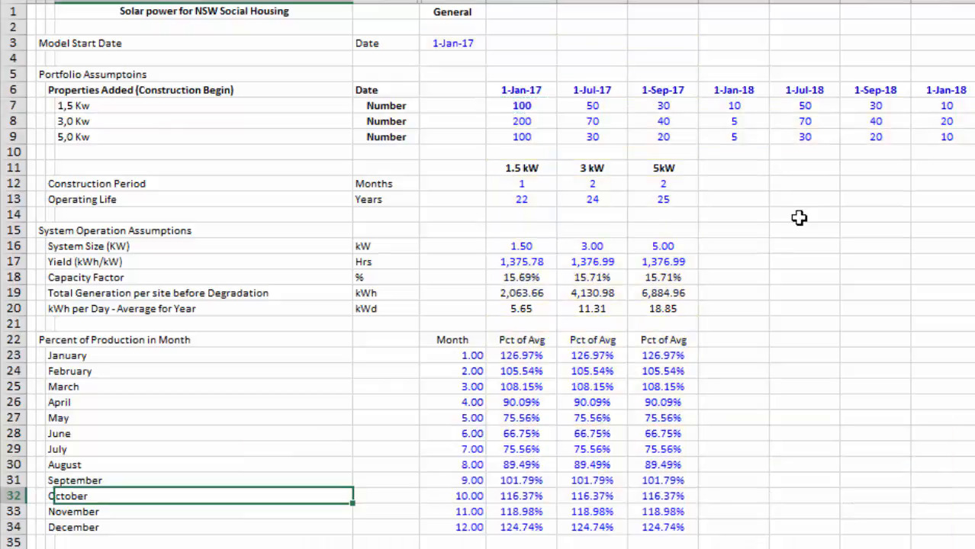
pyautogui.press('Down')
pyautogui.press('Down')
pyautogui.press('Down')
pyautogui.press('Down')
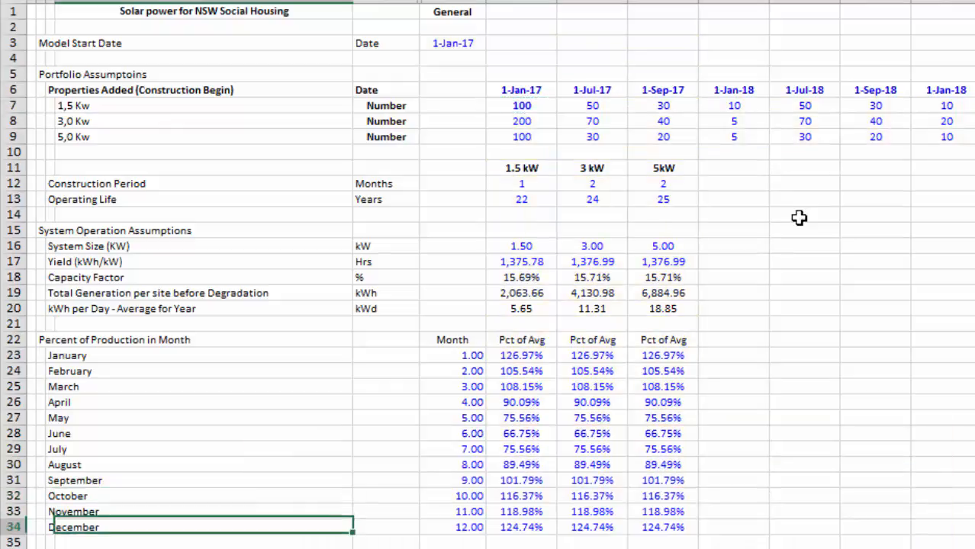
pyautogui.press('Down')
pyautogui.press('Down')
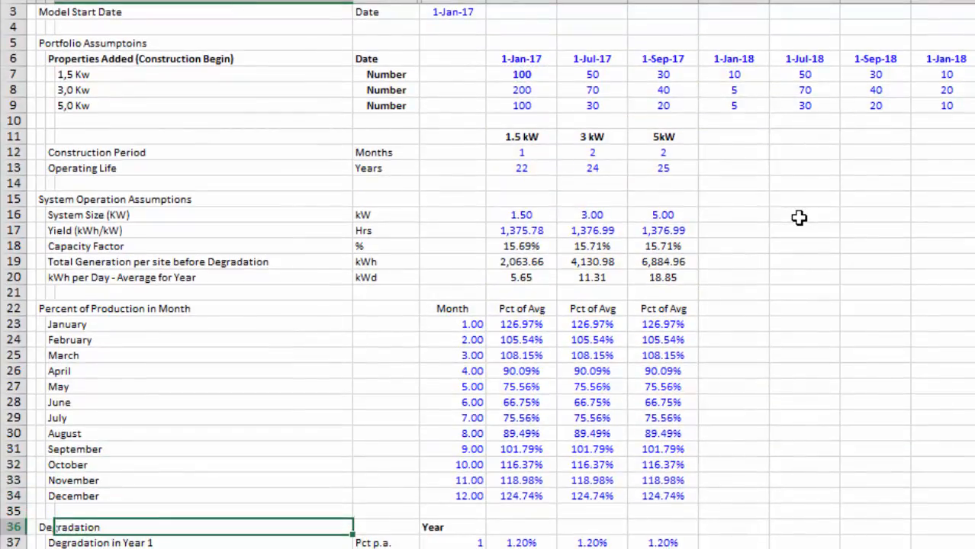
pyautogui.press('Down')
pyautogui.press('Down')
# Step: Look back over the monthly production percentages up to the average kWh per day for the 1.5 kW system
pyautogui.press('Up')
pyautogui.press('Up')
pyautogui.press('Up')
pyautogui.press('Up')
pyautogui.press('Up')
pyautogui.press('Up')
pyautogui.press('Up')
pyautogui.press('Up')
pyautogui.press('Up')
pyautogui.press('Up')
pyautogui.press('Up')
pyautogui.press('Up')
pyautogui.press('Up')
pyautogui.press('Up')
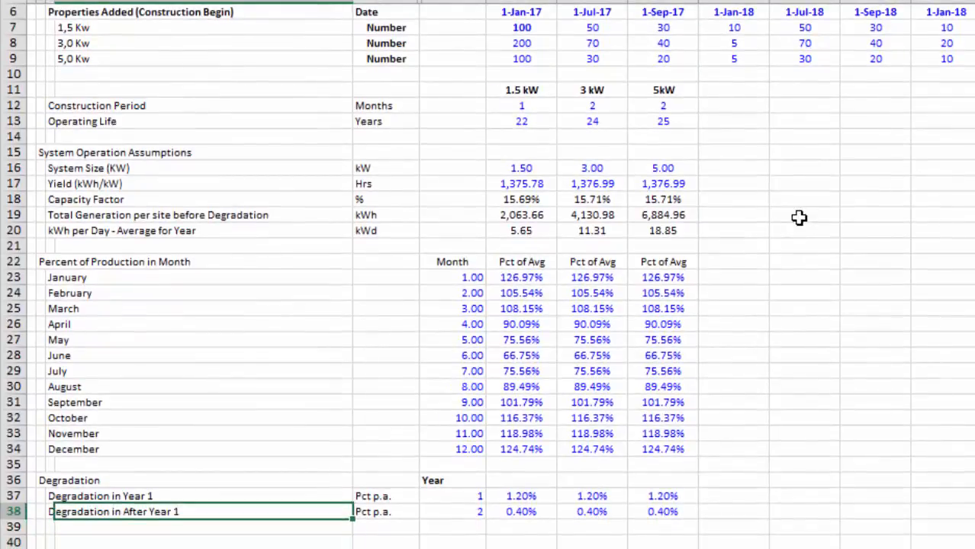
pyautogui.press('Up')
pyautogui.press('Up')
pyautogui.press('Up')
pyautogui.press('Up')
pyautogui.press('Right')
pyautogui.press('Right')
pyautogui.press('Right')
pyautogui.press('Up')
pyautogui.press('Up')
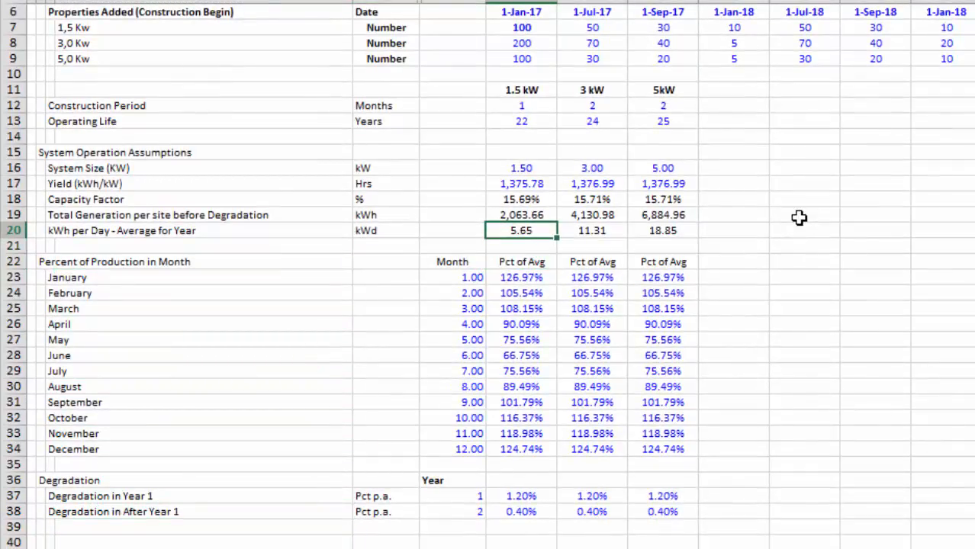
# Step: Look over the portfolio assumptions, from the properties added by date down to the construction period and operating life
pyautogui.press('Up')
pyautogui.press('Up')
pyautogui.press('Up')
pyautogui.press('Up')
pyautogui.press('Up')
pyautogui.press('Up')
pyautogui.press('Up')
pyautogui.press('Up')
pyautogui.press('Up')
pyautogui.press('Up')
pyautogui.press('Up')
pyautogui.press('Up')
pyautogui.press('Up')
pyautogui.press('Up')
pyautogui.press('Up')
pyautogui.press('Up')
pyautogui.press('Up')
pyautogui.press('Up')
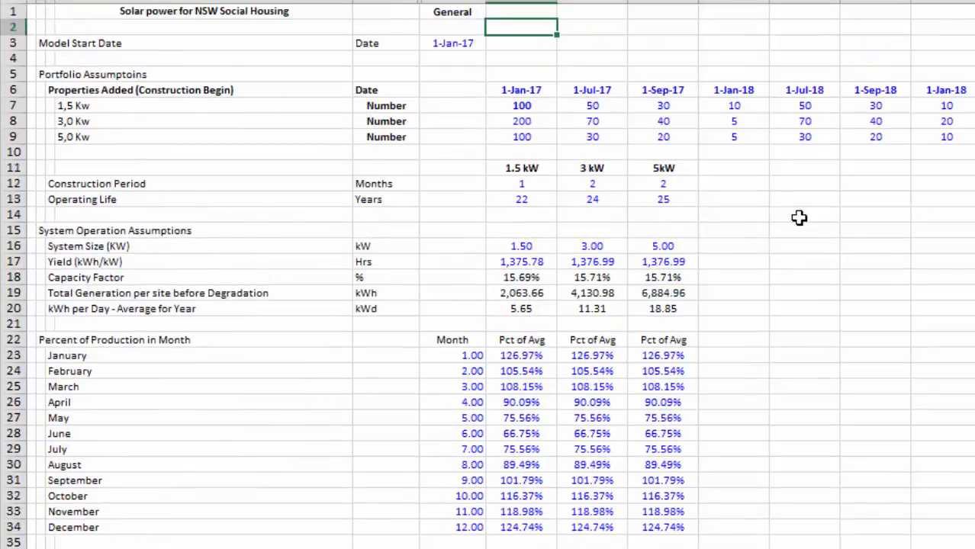
pyautogui.press('Down')
pyautogui.press('Down')
pyautogui.press('Down')
pyautogui.press('Down')
pyautogui.press('Down')
pyautogui.press('Down')
pyautogui.press('Down')
pyautogui.press('Down')
pyautogui.press('Down')
pyautogui.press('Down')
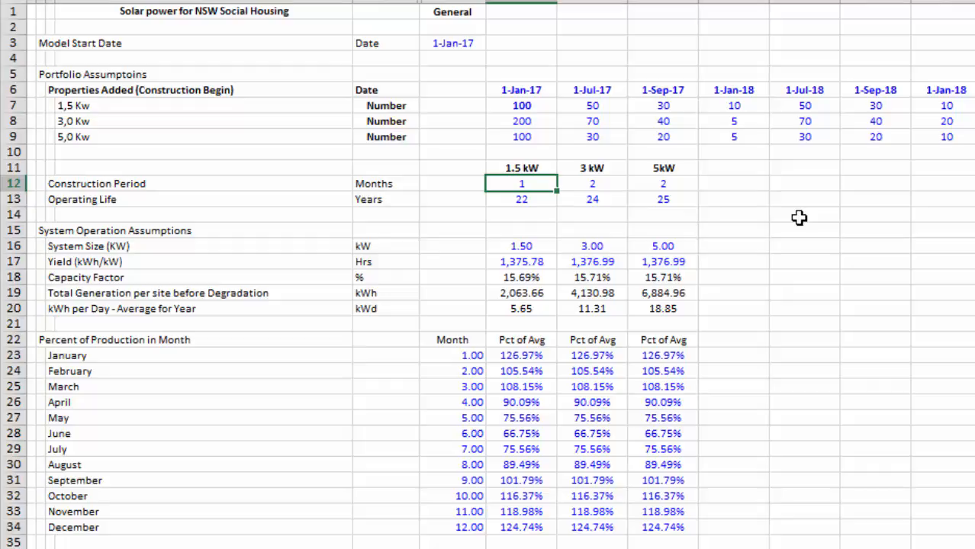
# Step: Examine the system sizes for the three system types and the calculated operation rows down to average kWh per day
pyautogui.press('Down')
pyautogui.press('Down')
pyautogui.press('Down')
pyautogui.press('Down')
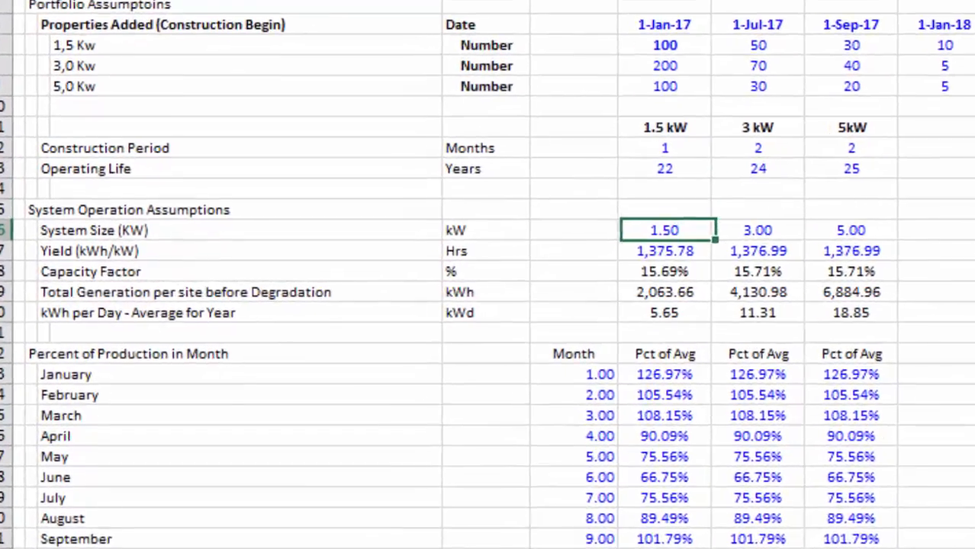
pyautogui.press('Right')
pyautogui.press('Right')
pyautogui.press('Left')
pyautogui.press('Left')
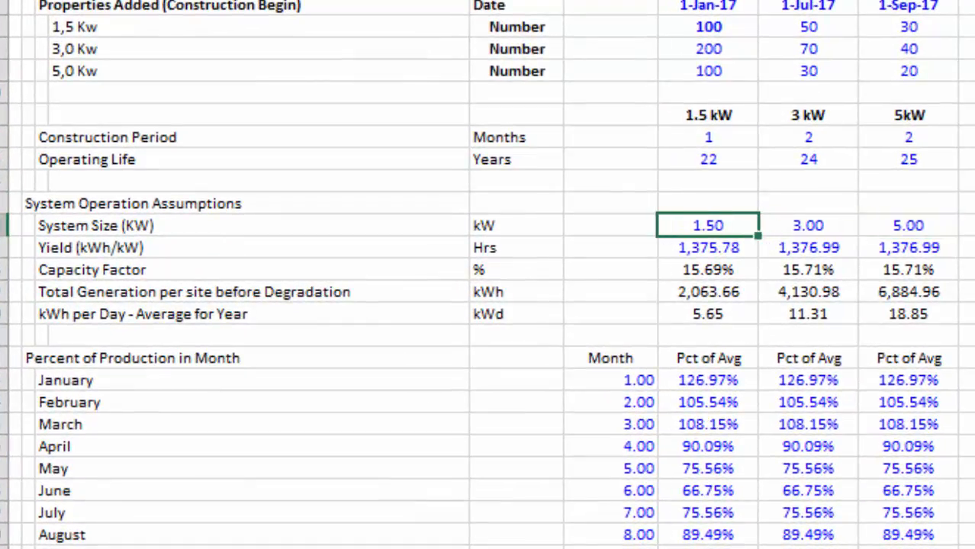
pyautogui.press('Up')
pyautogui.press('Up')
pyautogui.press('Up')
pyautogui.press('Down')
pyautogui.press('Down')
pyautogui.press('Down')
pyautogui.press('Down')
pyautogui.press('Down')
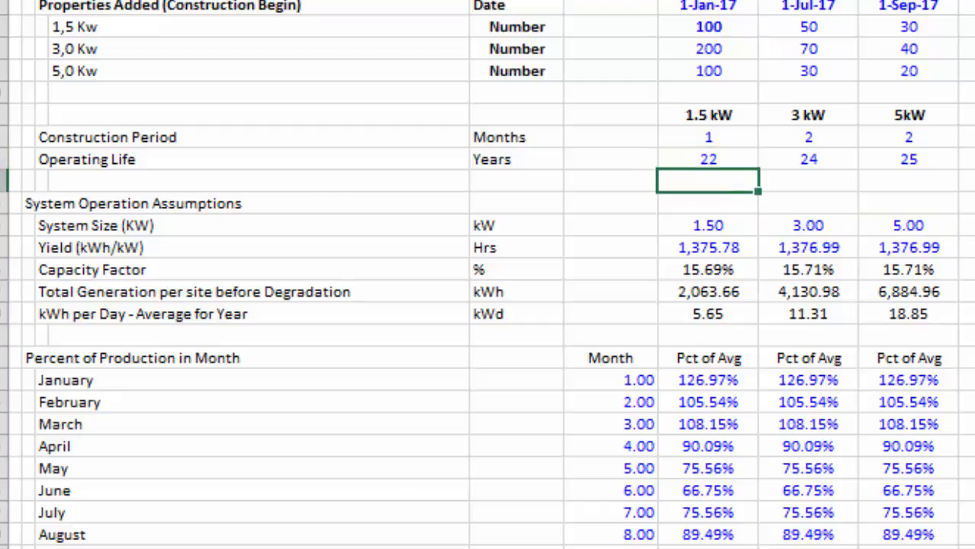
pyautogui.press('Down')
pyautogui.press('Down')
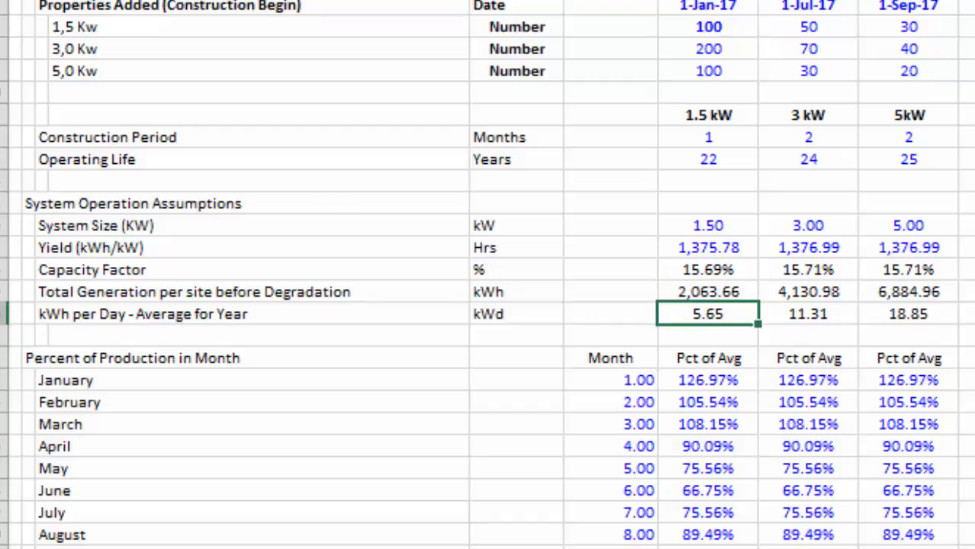
# Step: Examine the yield per kW across the three systems and compare it with the capacity factor and system size
pyautogui.press('Up')
pyautogui.press('Up')
pyautogui.press('Up')
pyautogui.press('Right')
pyautogui.press('Right')
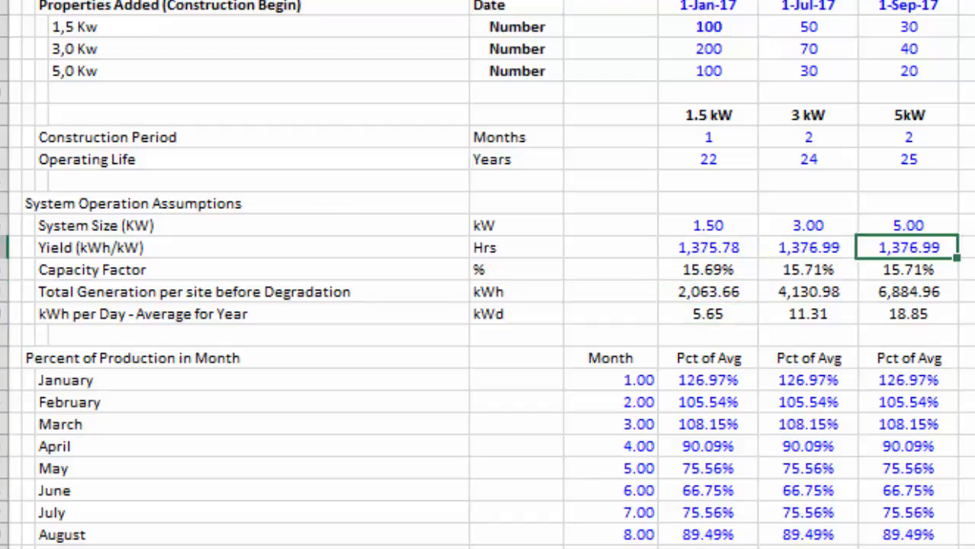
pyautogui.press('Down')
pyautogui.press('Left')
pyautogui.press('Left')
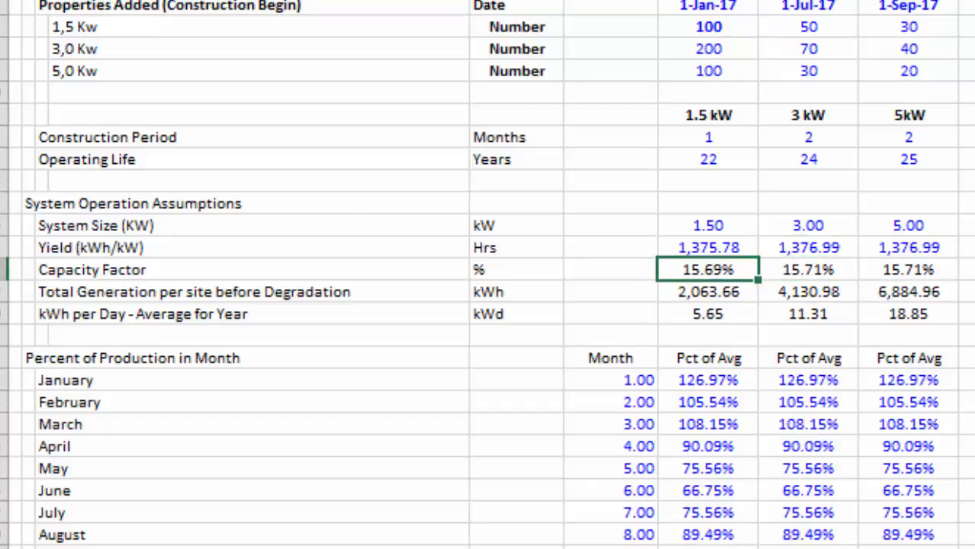
pyautogui.press('Up')
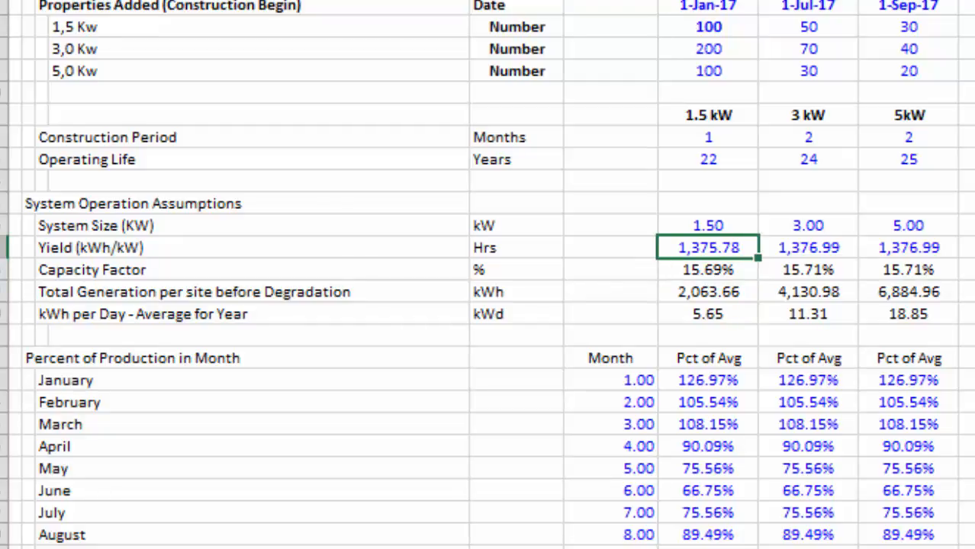
pyautogui.press('Up')
pyautogui.press('Down')
pyautogui.press('Up')
pyautogui.press('Down')
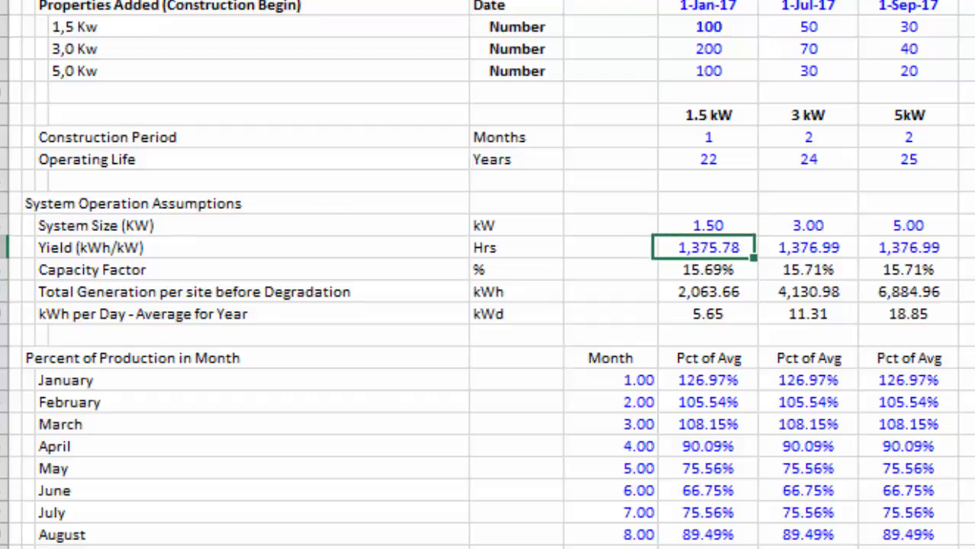
pyautogui.press('Left')
pyautogui.press('Left')
pyautogui.press('Right')
pyautogui.press('Right')
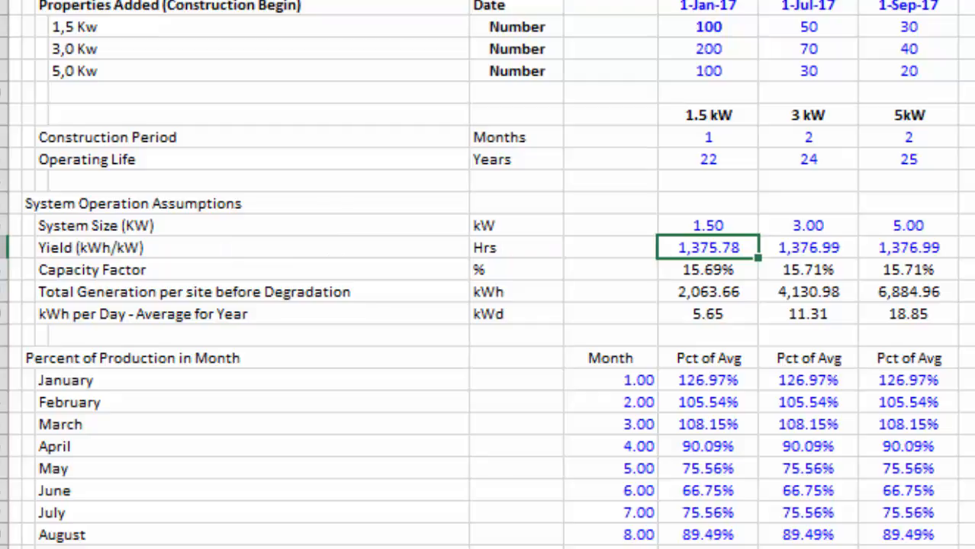
# Step: Examine the 1.5 kW system's Percent of Production in Month values from January through the later months
pyautogui.press('Down')
pyautogui.press('Down')
pyautogui.press('Down')
pyautogui.press('Down')
pyautogui.press('Down')
pyautogui.press('Down')
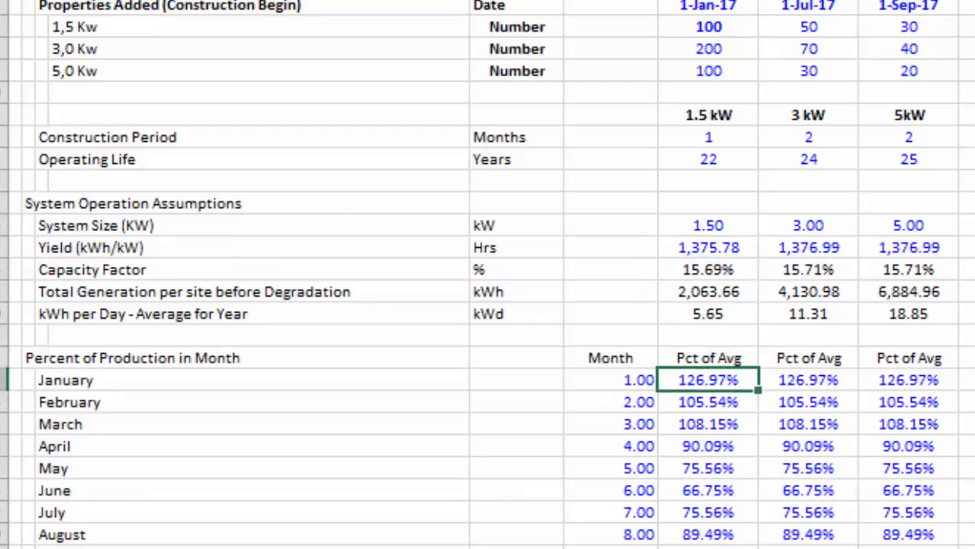
pyautogui.press('Down')
pyautogui.press('Down')
pyautogui.press('Down')
pyautogui.press('Down')
pyautogui.press('Down')
pyautogui.press('Down')
pyautogui.press('Down')
pyautogui.press('Down')
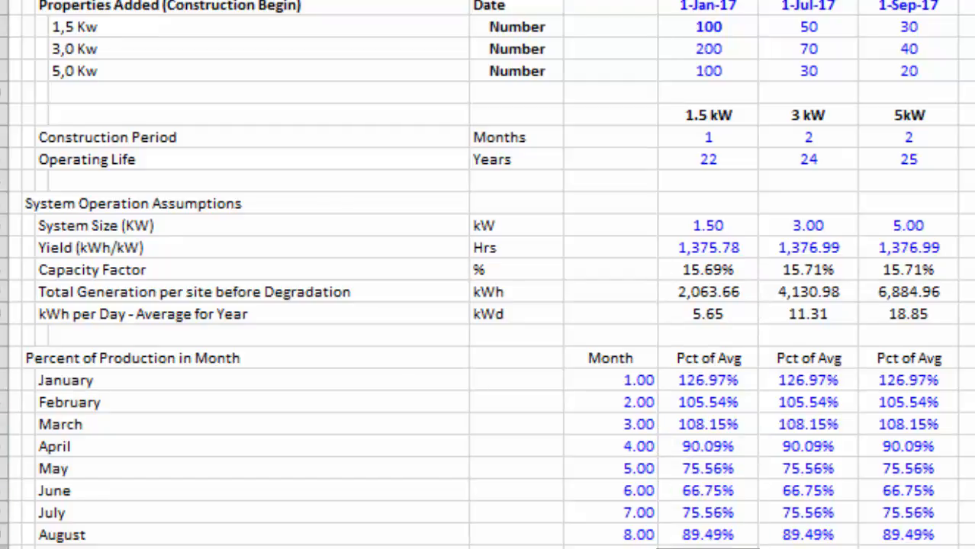
# Step: Examine the remaining Percent of Production in Month values through December and the degradation rows beneath them
pyautogui.press('Up')
pyautogui.press('Up')
pyautogui.press('Up')
pyautogui.press('Down')
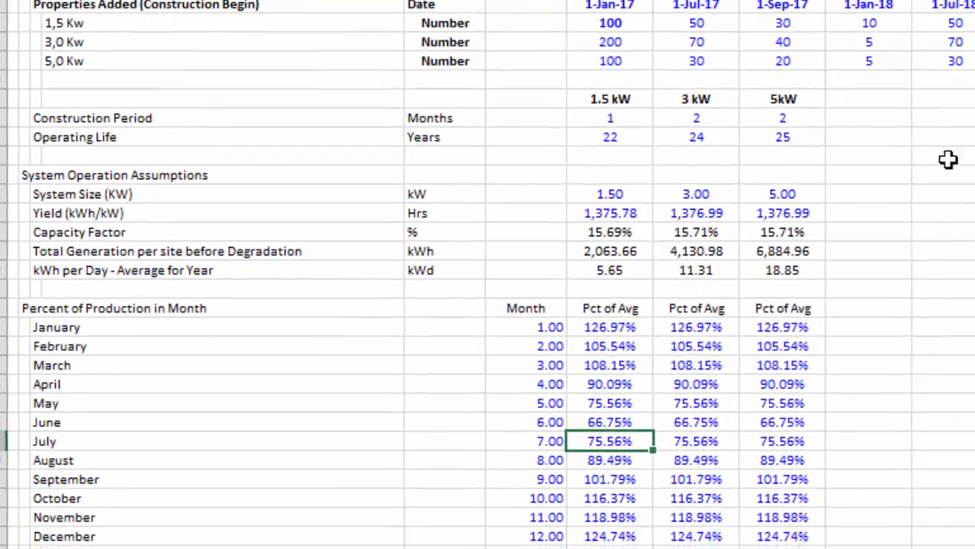
pyautogui.press('Down')
pyautogui.press('Down')
pyautogui.press('Down')
pyautogui.press('Down')
pyautogui.press('Down')
pyautogui.press('Down')
pyautogui.press('Down')
pyautogui.press('Down')
pyautogui.press('Down')
pyautogui.press('Down')
pyautogui.press('Down')
pyautogui.press('Down')
pyautogui.press('Down')
pyautogui.press('Down')
pyautogui.press('Down')
pyautogui.press('Down')
pyautogui.press('Down')
# Step: Review the 1.5 kW system's monthly production percentages again, going back from the degradation rows to May
pyautogui.press('Up')
pyautogui.press('Up')
pyautogui.press('Up')
pyautogui.press('Up')
pyautogui.press('Up')
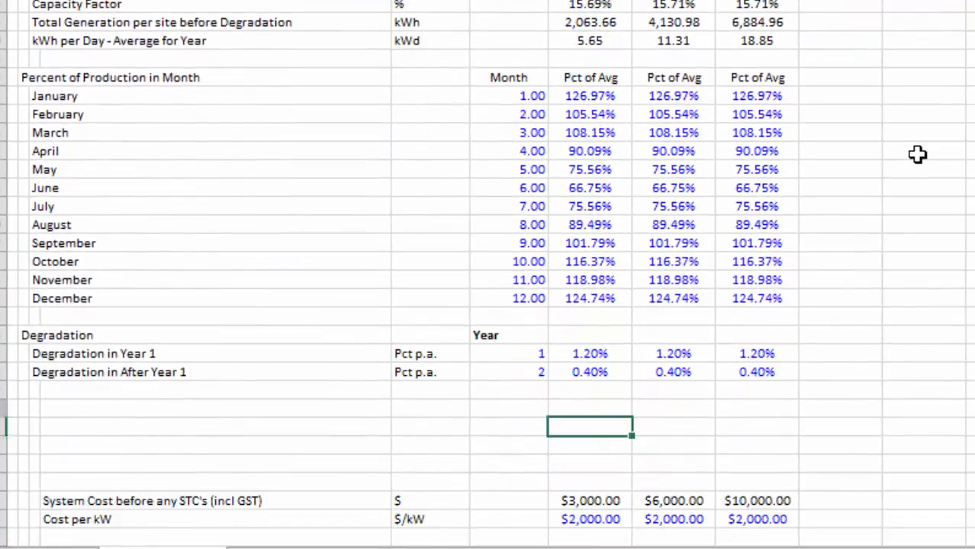
pyautogui.press('Up')
pyautogui.press('Up')
pyautogui.press('Up')
pyautogui.press('Up')
pyautogui.press('Up')
pyautogui.press('Up')
pyautogui.press('Up')
pyautogui.press('Up')
pyautogui.press('Up')
pyautogui.press('Up')
pyautogui.press('Up')
pyautogui.press('Up')
pyautogui.press('Up')
pyautogui.press('Up')
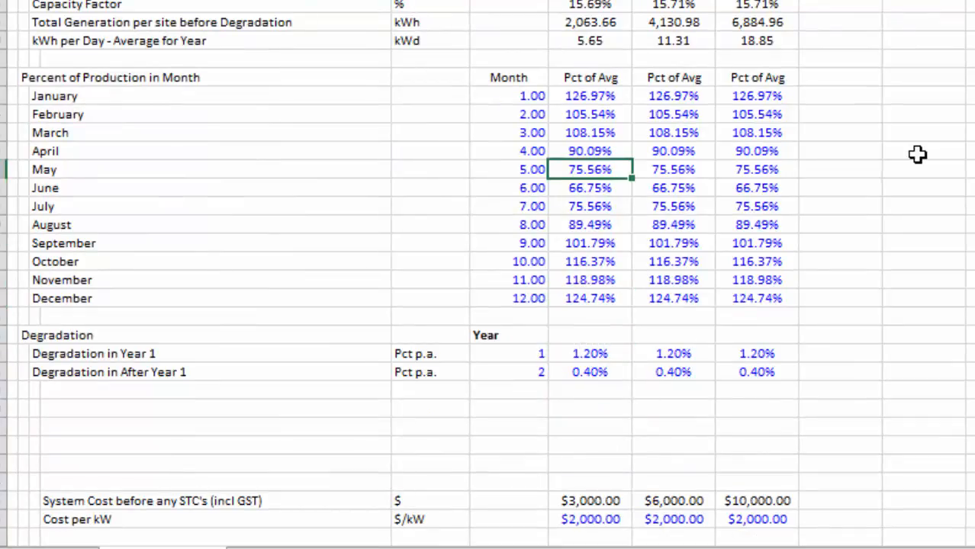
# Step: Examine the 1.5 kW system's degradation rates for Year 1 and after Year 1
pyautogui.press('Down')
pyautogui.press('Down')
pyautogui.press('Down')
pyautogui.press('Down')
pyautogui.press('Down')
pyautogui.press('Down')
pyautogui.press('Down')
pyautogui.press('Down')
pyautogui.press('Down')
pyautogui.press('Down')
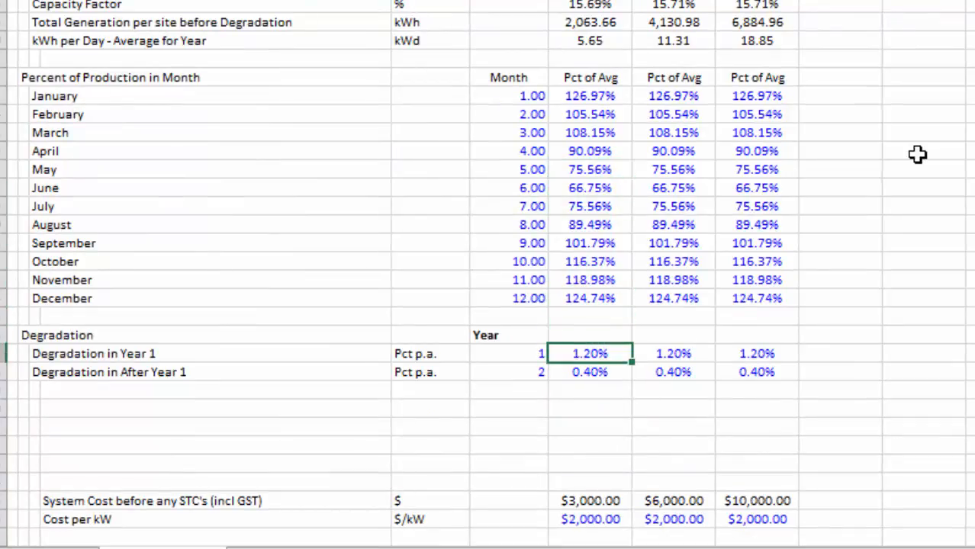
pyautogui.press('Down')
pyautogui.press('Up')
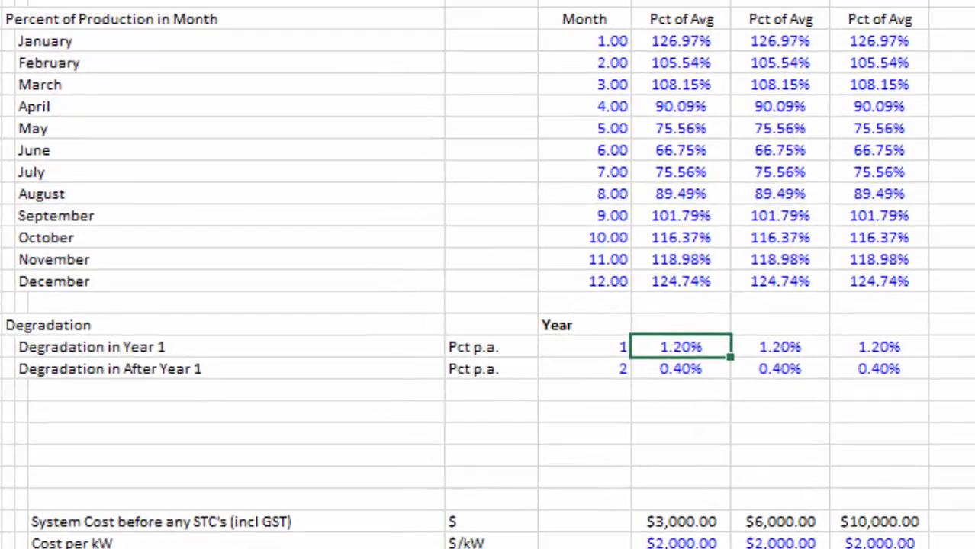
pyautogui.press('Left')
pyautogui.press('Right')
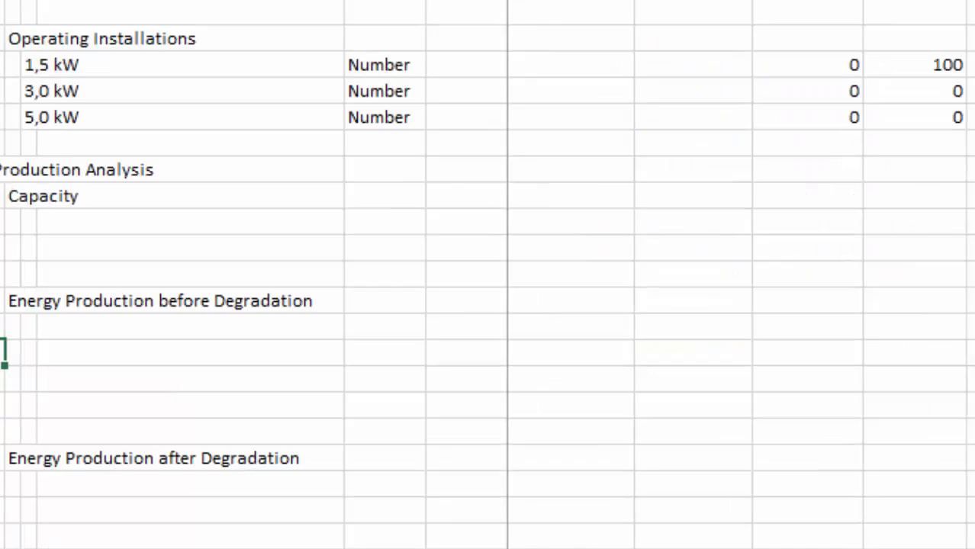
# Step: Copy the 1,5 kW, 3,0 kW and 5,0 kW labels from Operating Installations to the rows under the Capacity heading
pyautogui.press('Up')
pyautogui.press('Up')
pyautogui.press('Up')
pyautogui.press('Up')
pyautogui.press('Up')
pyautogui.press('Up')
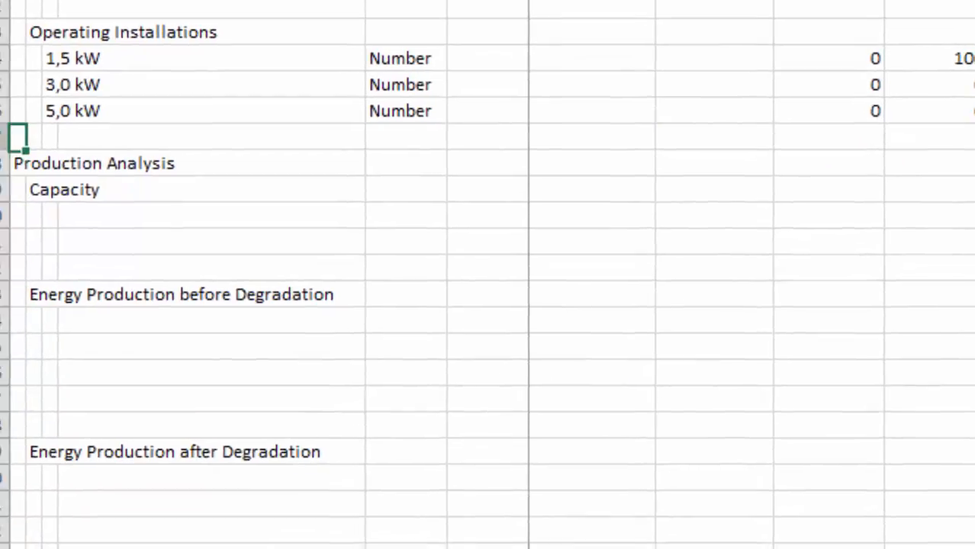
pyautogui.press('Right')
pyautogui.press('Right')
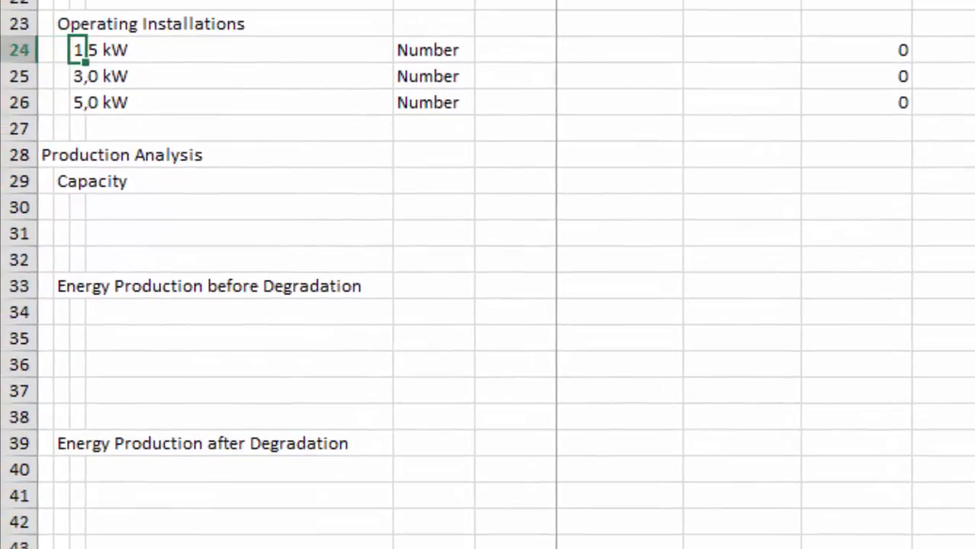
pyautogui.hotkey('shift', 'Down')
pyautogui.hotkey('shift', 'Down')
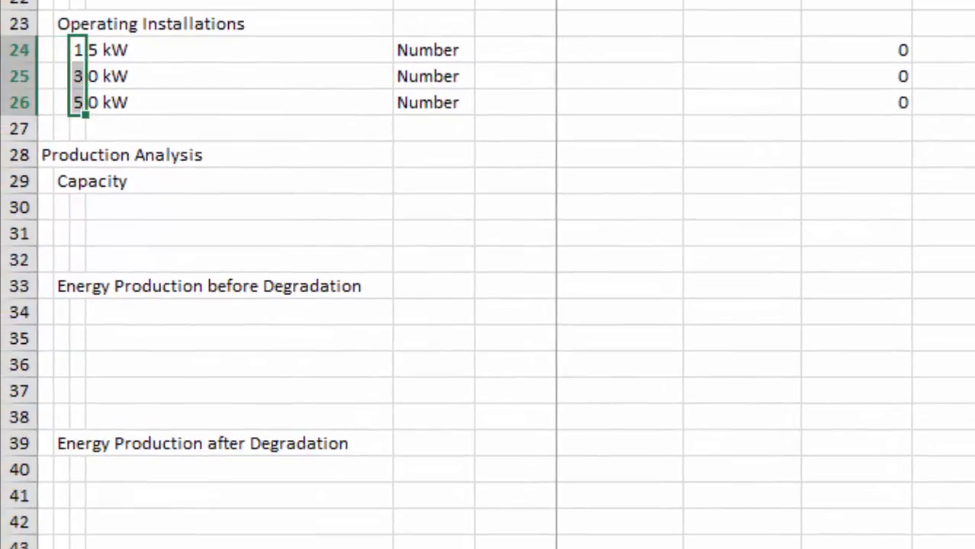
pyautogui.hotkey('ctrl', 'c')
pyautogui.press('Down')
pyautogui.press('Down')
pyautogui.press('Down')
pyautogui.press('Down')
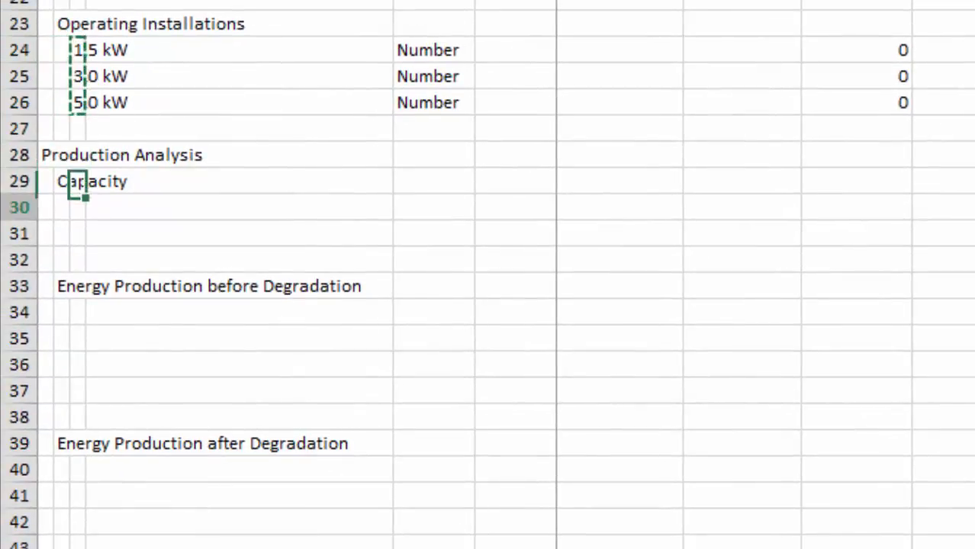
pyautogui.hotkey('ctrl', 'v')
# Step: Insert a blank row above the Energy Production before Degradation heading
pyautogui.press('Down')
pyautogui.press('Down')
pyautogui.press('Down')
pyautogui.hotkey('shift', 'space')
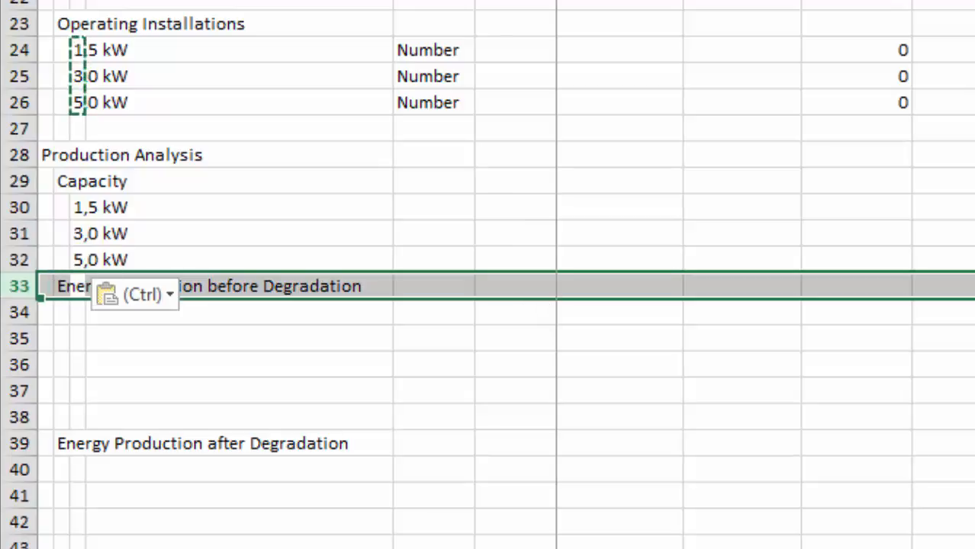
pyautogui.hotkey('ctrl', 'shift', '+')
# Step: Enter kW as the unit for the three Capacity rows
pyautogui.press('Up')
pyautogui.press('Up')
pyautogui.press('Up')
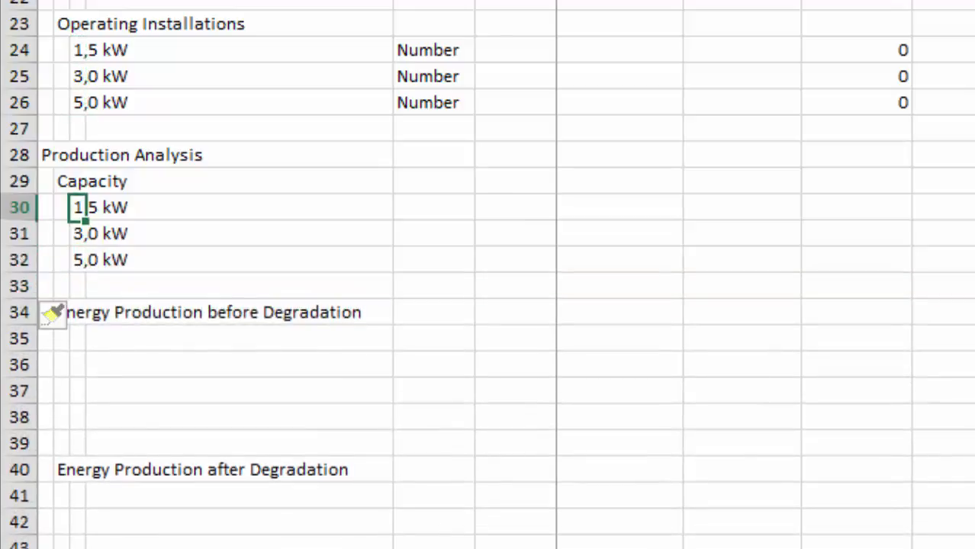
pyautogui.press('Right')
pyautogui.press('Right')
pyautogui.write('k')
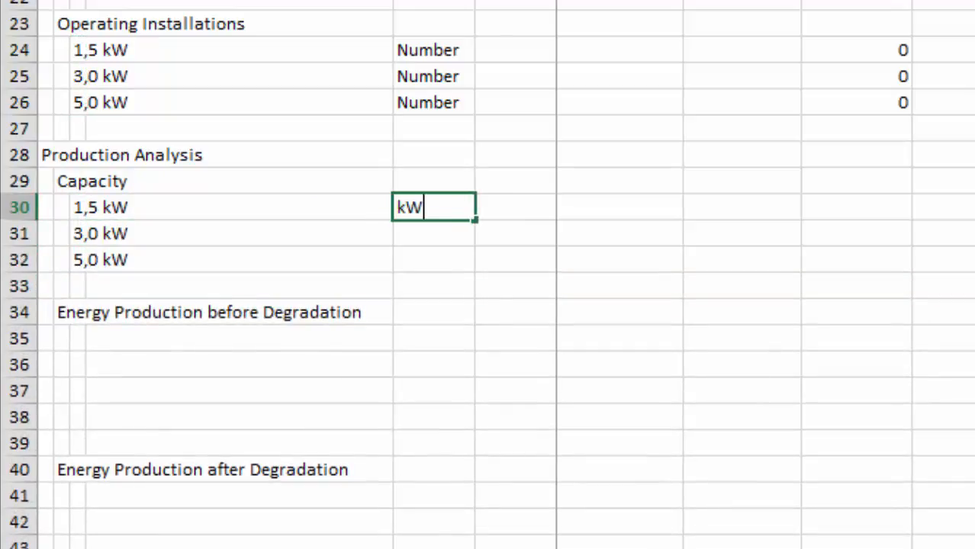
pyautogui.write('W')
pyautogui.press('Return')
pyautogui.press('Up')
pyautogui.hotkey('shift', 'Down')
pyautogui.hotkey('shift', 'Down')
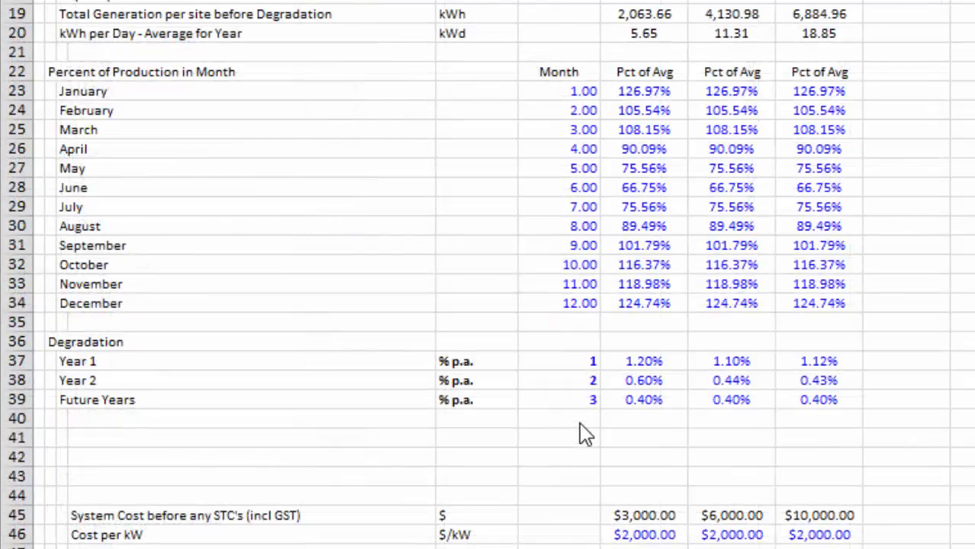
pyautogui.scroll(4, 580, 435)
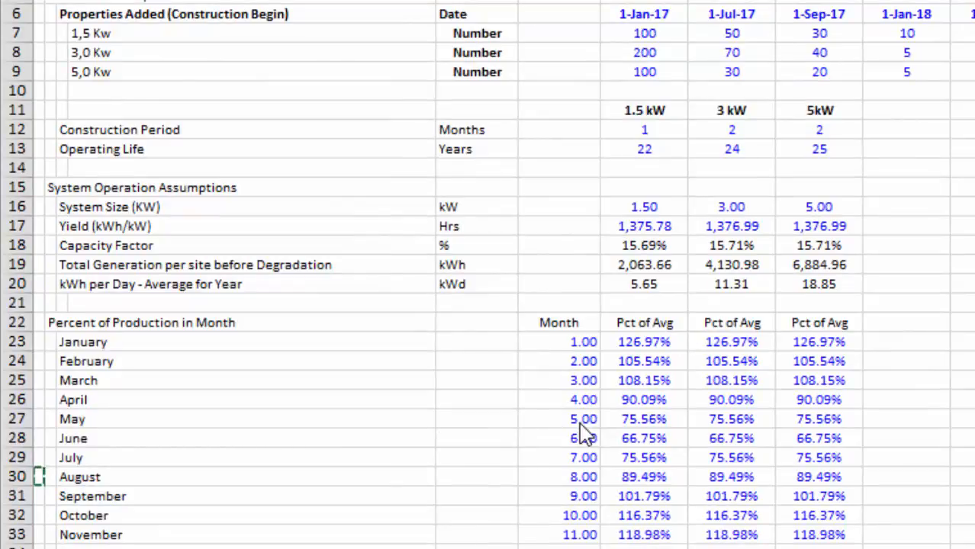
pyautogui.press('Down')
pyautogui.press('Down')
pyautogui.press('Down')
pyautogui.press('Down')
pyautogui.press('Down')
pyautogui.press('Down')
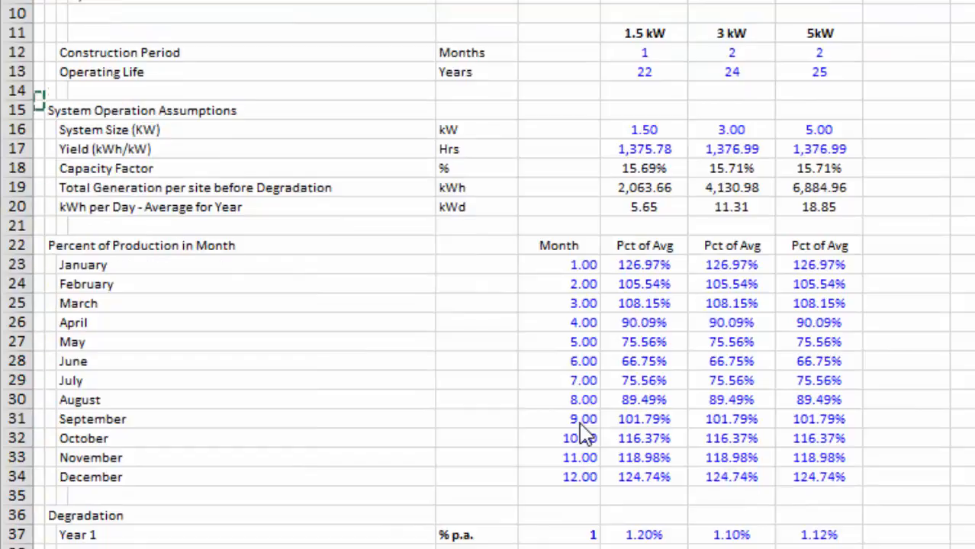
pyautogui.press('Right')
pyautogui.press('Right')
pyautogui.press('Right')
pyautogui.press('Right')
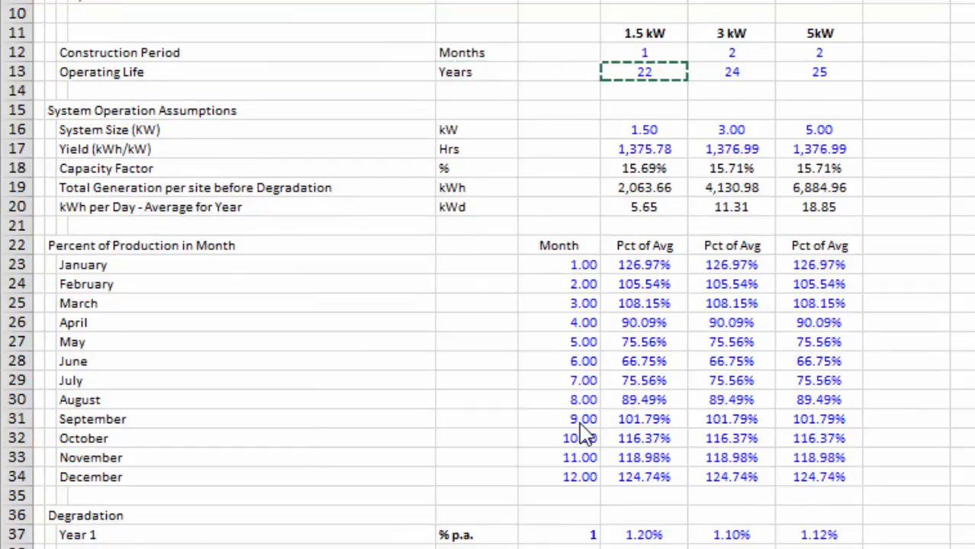
pyautogui.press('Escape')
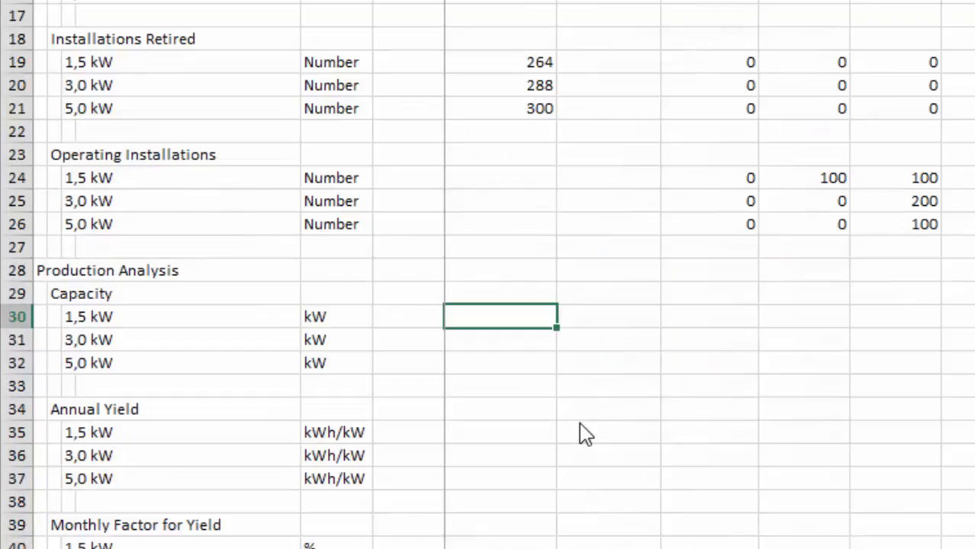
# Step: Link the three Capacity assumption cells to the System Size (KW) row with a TRANSPOSE array formula, and format them with two decimals
pyautogui.hotkey('shift', 'Down')
pyautogui.hotkey('shift', 'Down')
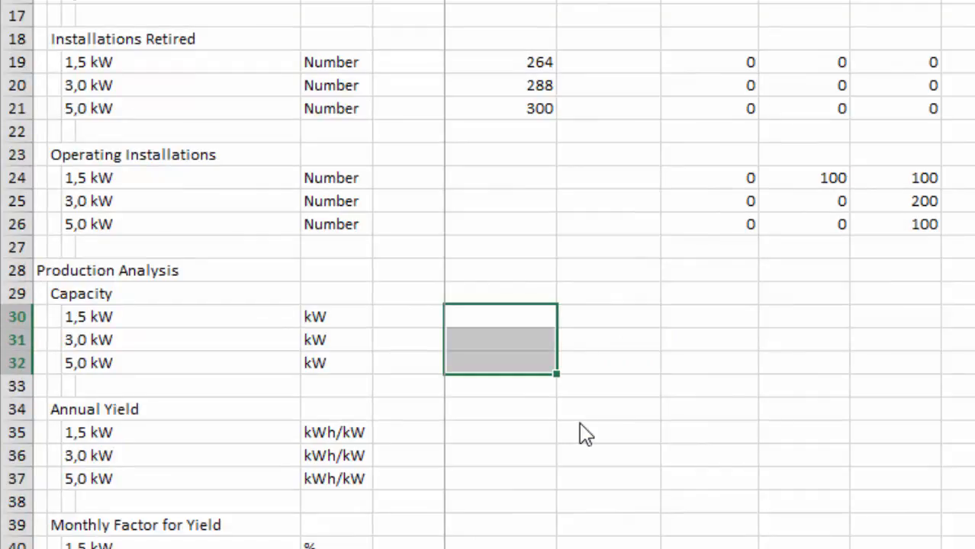
pyautogui.write('=t')
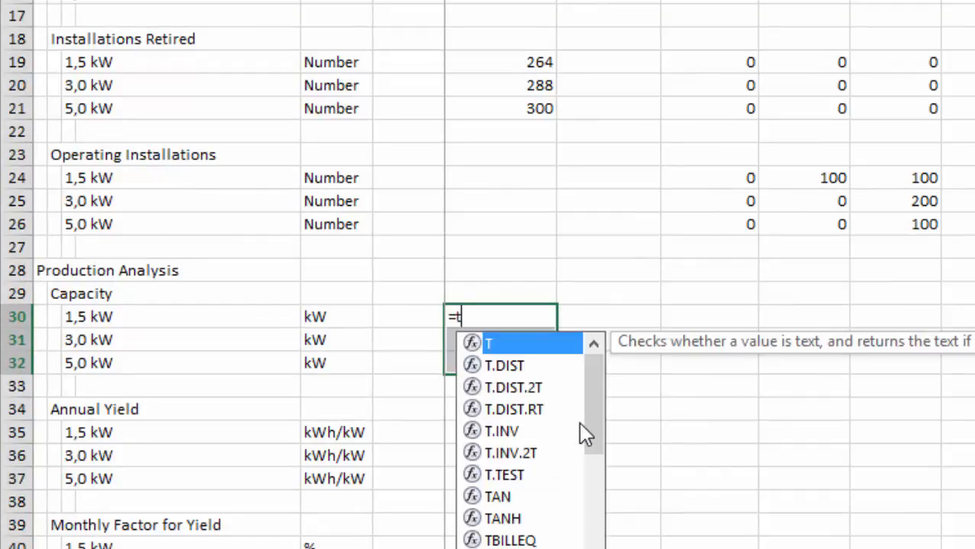
pyautogui.write('ra')
pyautogui.press('Tab')
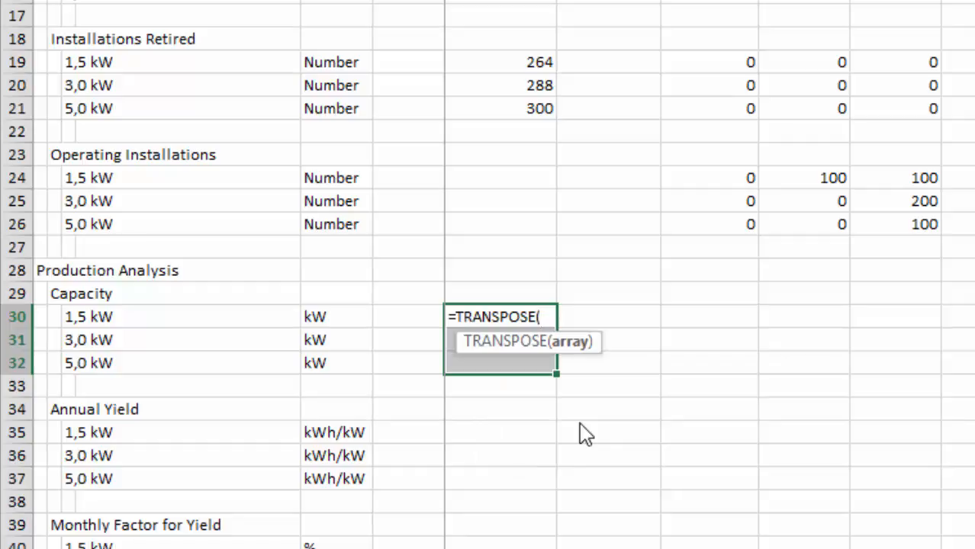
pyautogui.hotkey('ctrl', 'pageup')
pyautogui.scroll(1, 586, 435)
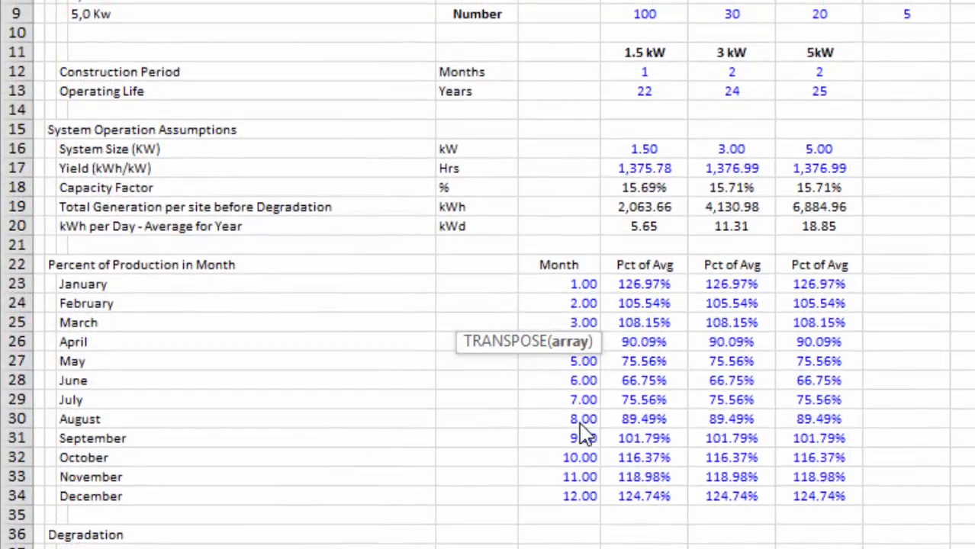
pyautogui.press('Right')
pyautogui.press('Right')
pyautogui.press('Right')
pyautogui.press('Right')
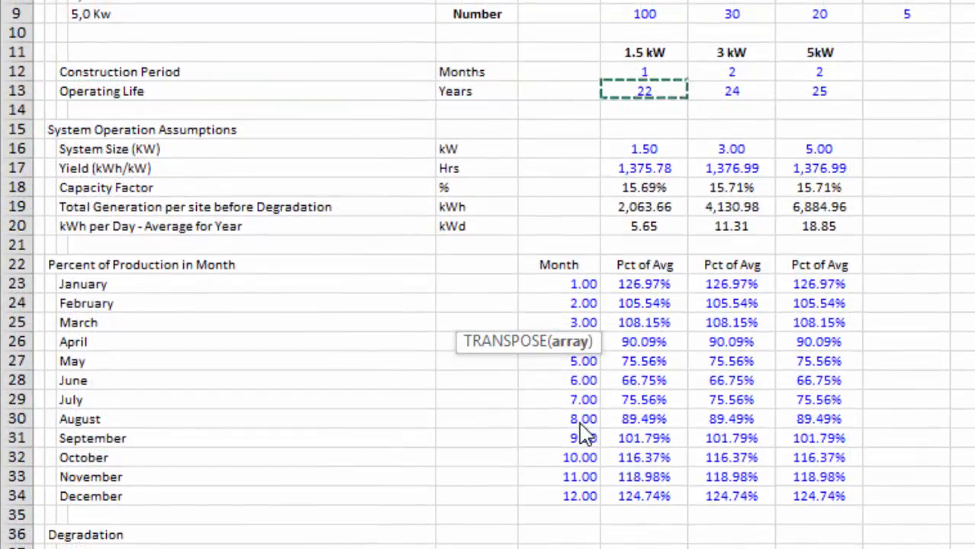
pyautogui.press('Up')
pyautogui.press('Down')
pyautogui.press('Down')
pyautogui.press('Down')
pyautogui.press('Down')
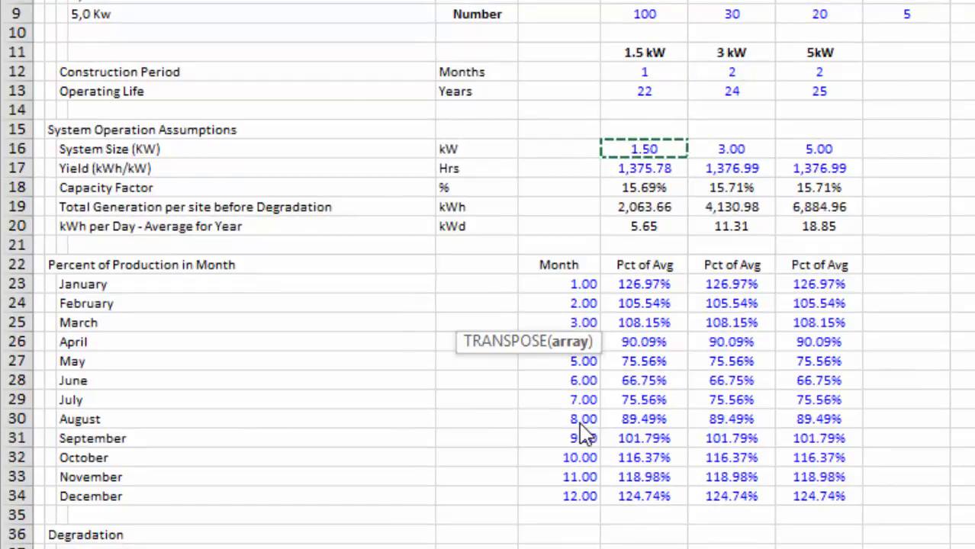
pyautogui.hotkey('shift', 'Right')
pyautogui.hotkey('shift', 'Right')
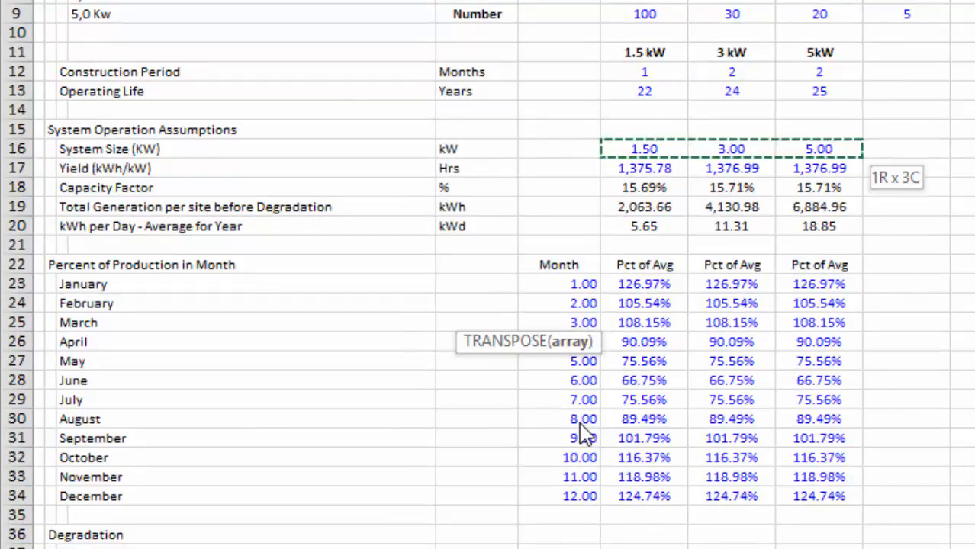
pyautogui.hotkey('ctrl', 'shift', 'Return')
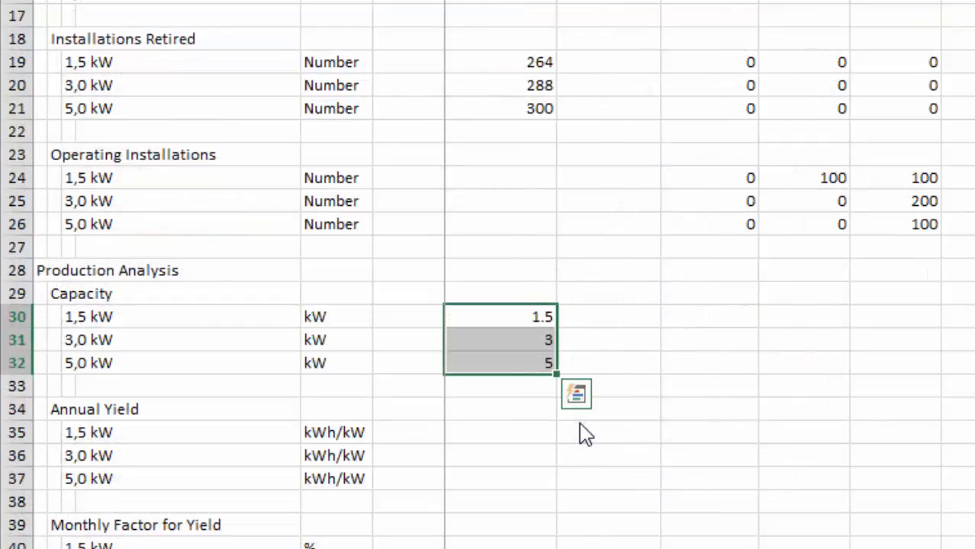
pyautogui.hotkey('ctrl', 'shift', '1')
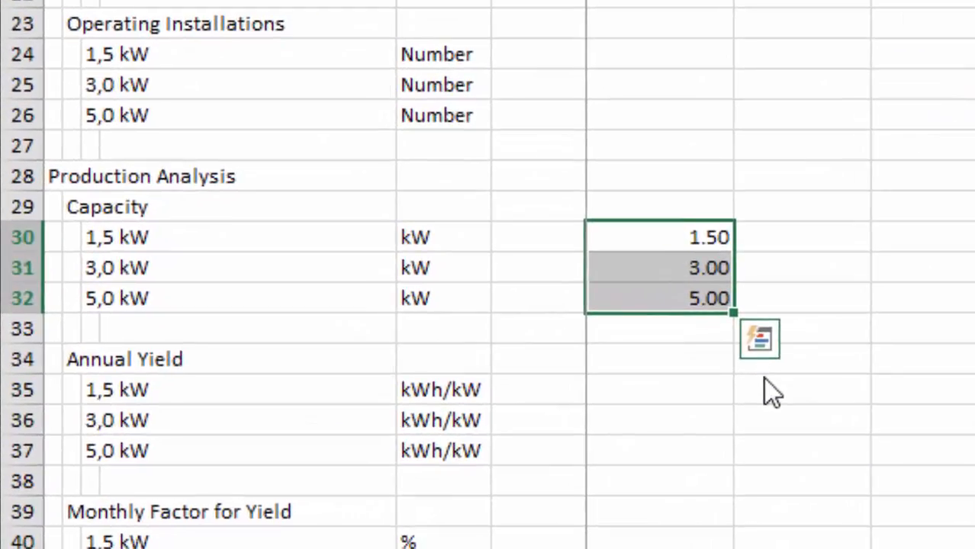
# Step: Look along the 1,5 kW Capacity row across the monthly columns, comparing it with the operating installations above
pyautogui.press('Left')
pyautogui.press('Right')
pyautogui.press('Right')
pyautogui.press('Right')
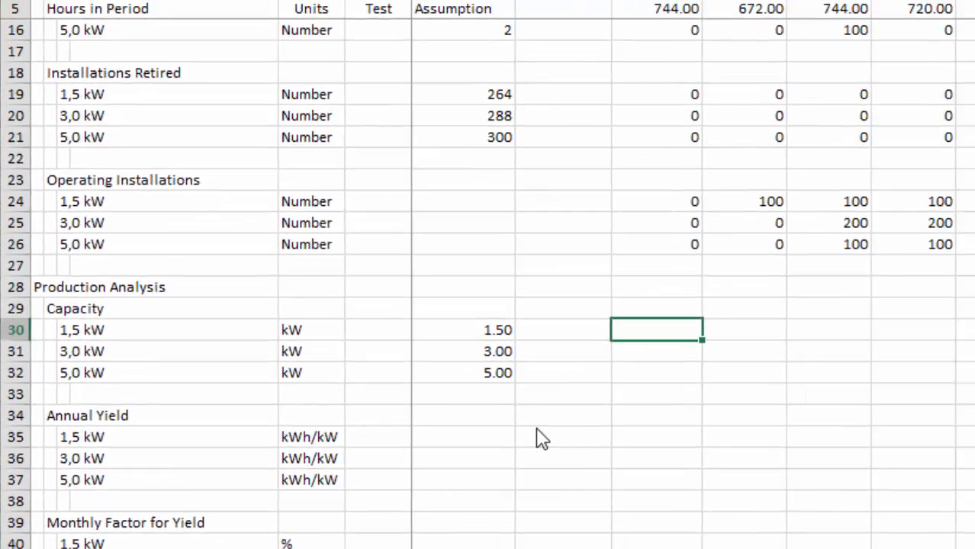
pyautogui.press('Right')
pyautogui.press('Right')
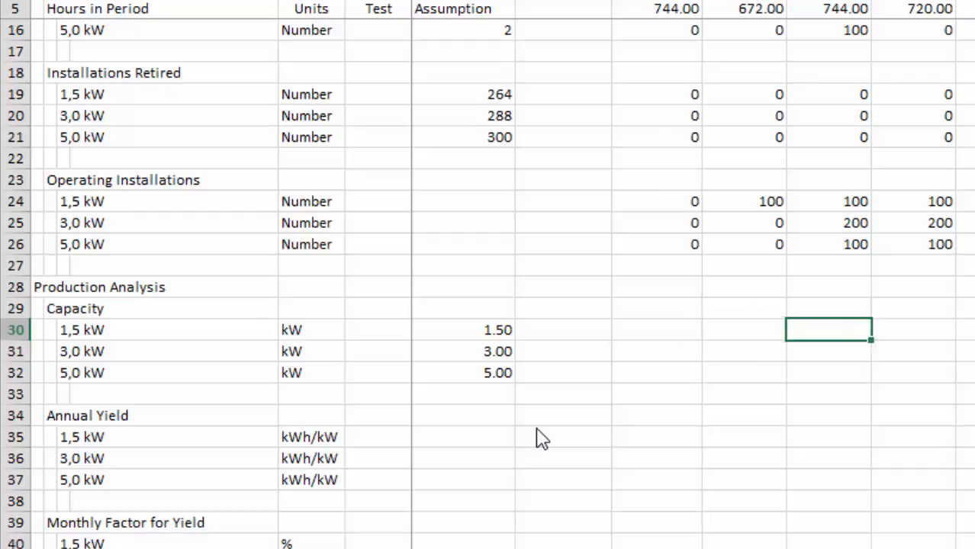
pyautogui.press('Right')
pyautogui.press('Left')
pyautogui.press('Left')
pyautogui.press('Left')
pyautogui.press('Left')
pyautogui.press('Left')
pyautogui.press('Right')
pyautogui.press('Right')
pyautogui.press('Right')
pyautogui.press('Right')
pyautogui.press('Right')
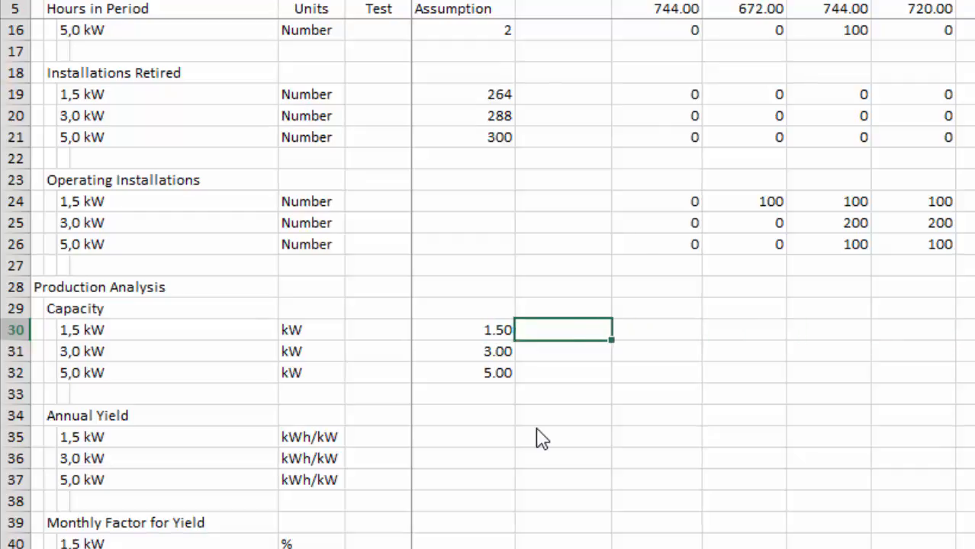
pyautogui.press('Right')
pyautogui.press('Right')
pyautogui.press('Right')
pyautogui.press('Right')
pyautogui.press('Right')
pyautogui.press('Right')
pyautogui.press('Right')
pyautogui.press('Right')
pyautogui.press('Right')
pyautogui.press('Right')
pyautogui.press('Right')
pyautogui.press('Right')
pyautogui.press('Right')
pyautogui.press('Right')
pyautogui.press('Right')
pyautogui.press('Right')
pyautogui.press('Right')
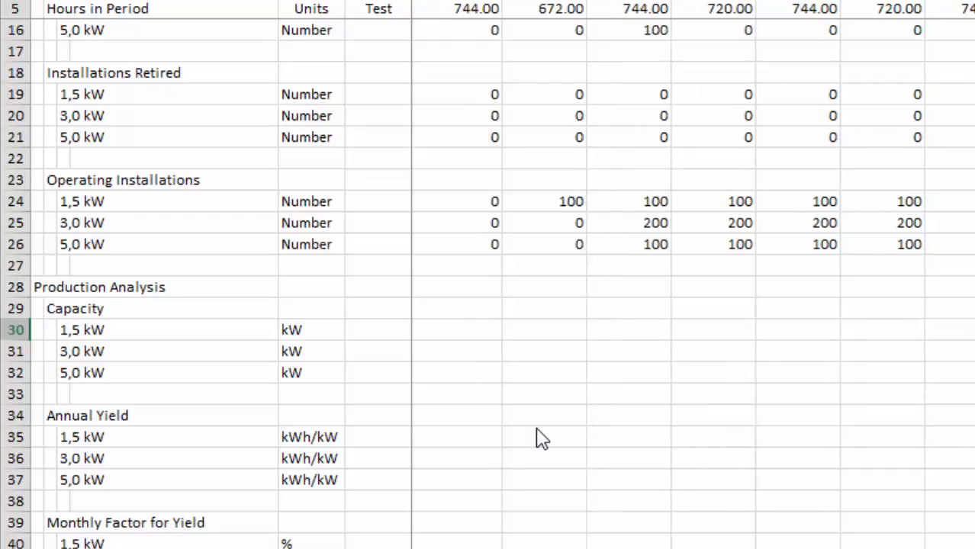
# Step: Calculate the 1,5 kW Capacity in the first monthly column as the assumption times the operating installations, with the formula =$G30*I24
pyautogui.press('Left')
pyautogui.press('Left')
pyautogui.press('Left')
pyautogui.press('Left')
pyautogui.press('Left')
pyautogui.press('Left')
pyautogui.press('Left')
pyautogui.press('Left')
pyautogui.press('Left')
pyautogui.press('Left')
pyautogui.press('Left')
pyautogui.press('Left')
pyautogui.press('Left')
pyautogui.press('Left')
pyautogui.press('Left')
pyautogui.press('Left')
pyautogui.press('Left')
pyautogui.press('Left')
pyautogui.press('Left')
pyautogui.press('Left')
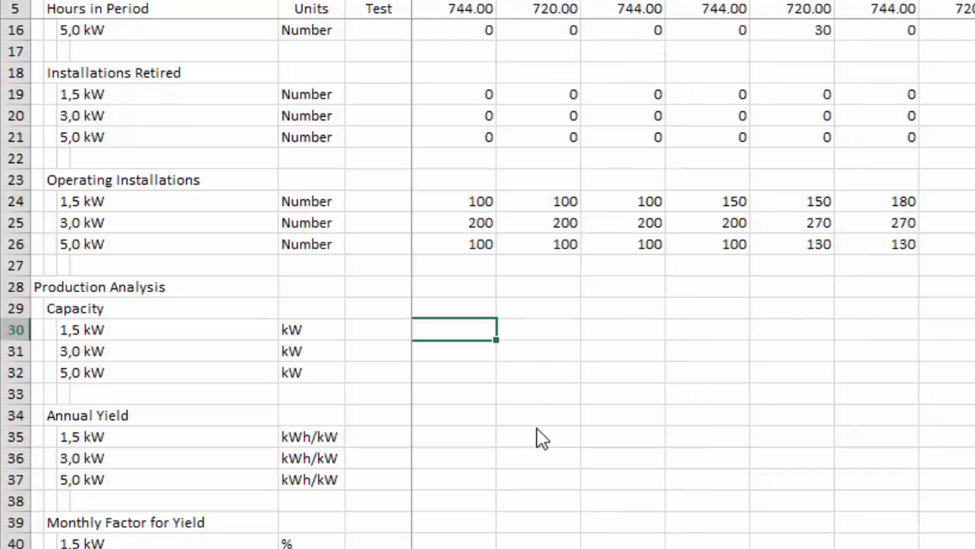
pyautogui.press('Right')
pyautogui.press('Right')
pyautogui.press('Right')
pyautogui.press('Right')
pyautogui.press('Right')
pyautogui.press('Right')
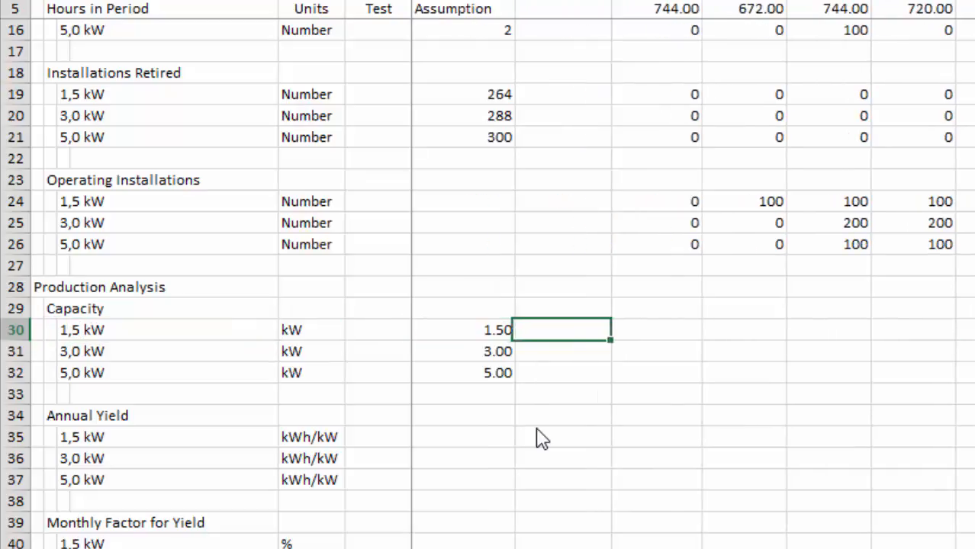
pyautogui.write('=')
pyautogui.press('Left')
pyautogui.press('Left')
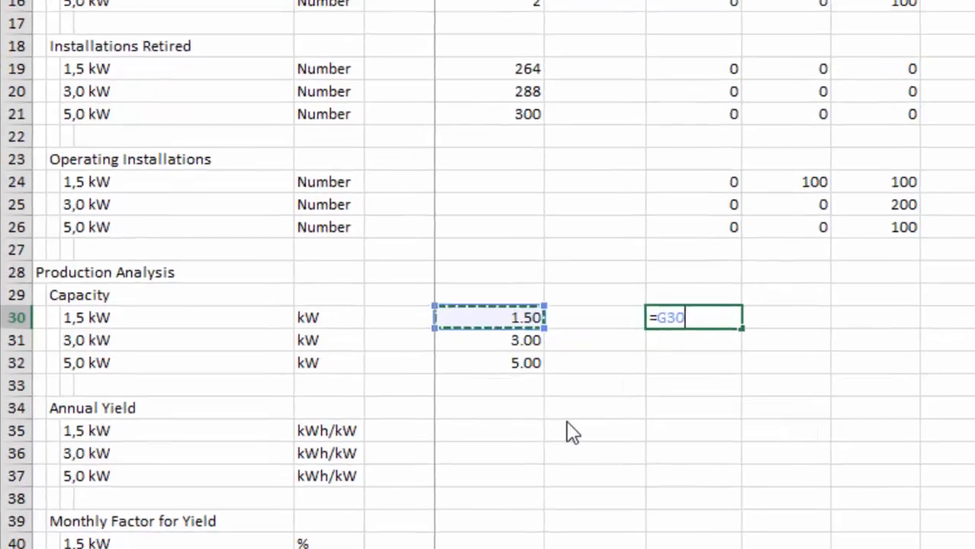
pyautogui.press('F4')
pyautogui.press('F4')
pyautogui.press('F4')
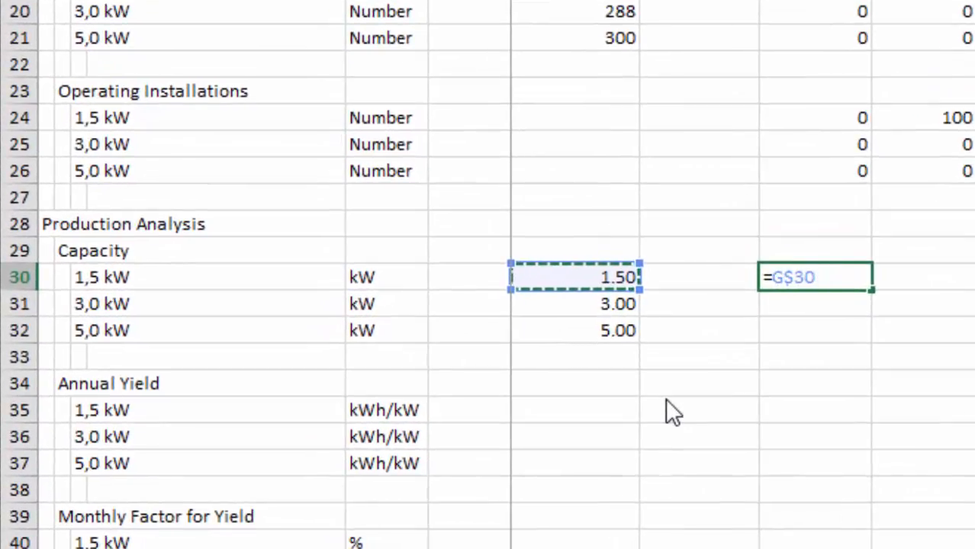
pyautogui.write('*')
pyautogui.press('Up')
pyautogui.press('Up')
pyautogui.press('Up')
pyautogui.press('Up')
pyautogui.press('Up')
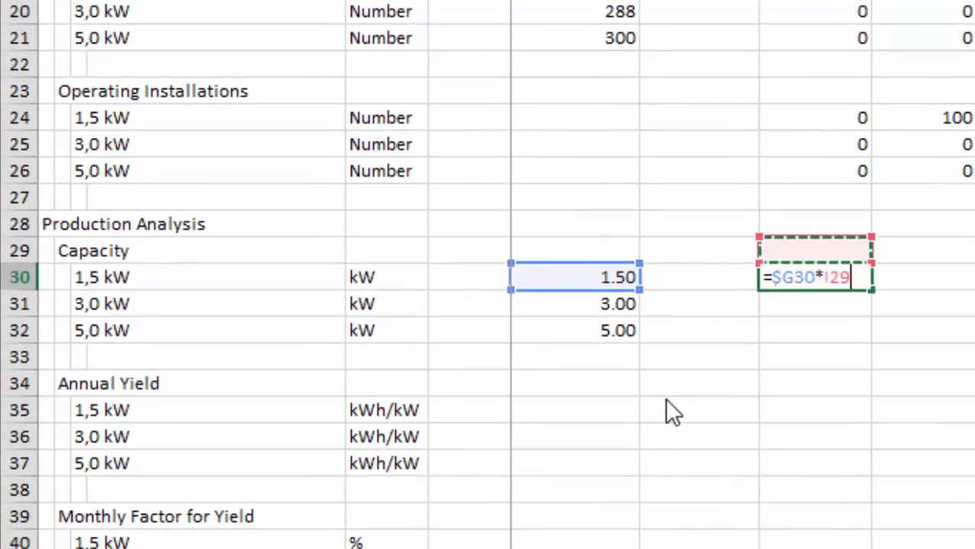
pyautogui.press('Up')
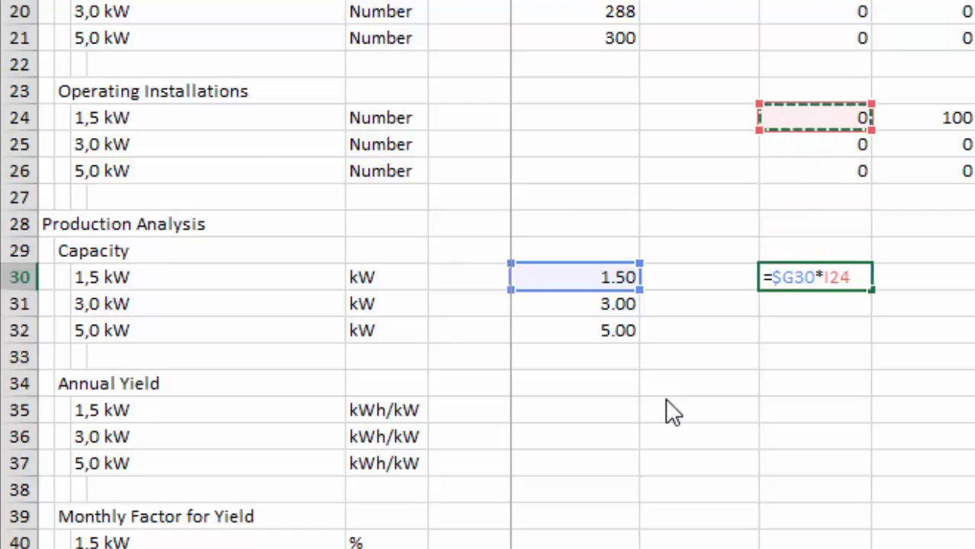
pyautogui.press('Return')
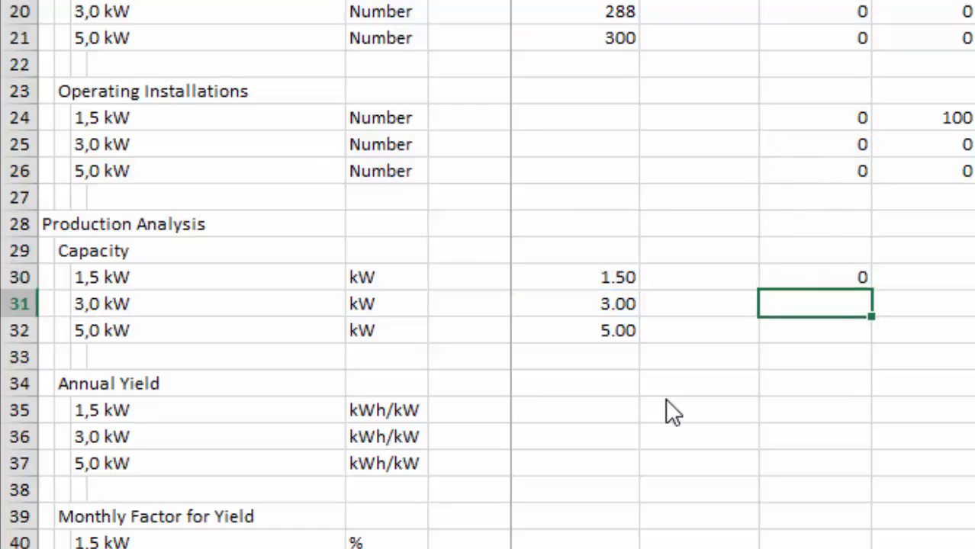
# Step: Copy the first month's Capacity formula down to the 3,0 kW and 5,0 kW rows and across all monthly columns
pyautogui.press('Up')
pyautogui.hotkey('shift', 'Down')
pyautogui.hotkey('shift', 'Down')
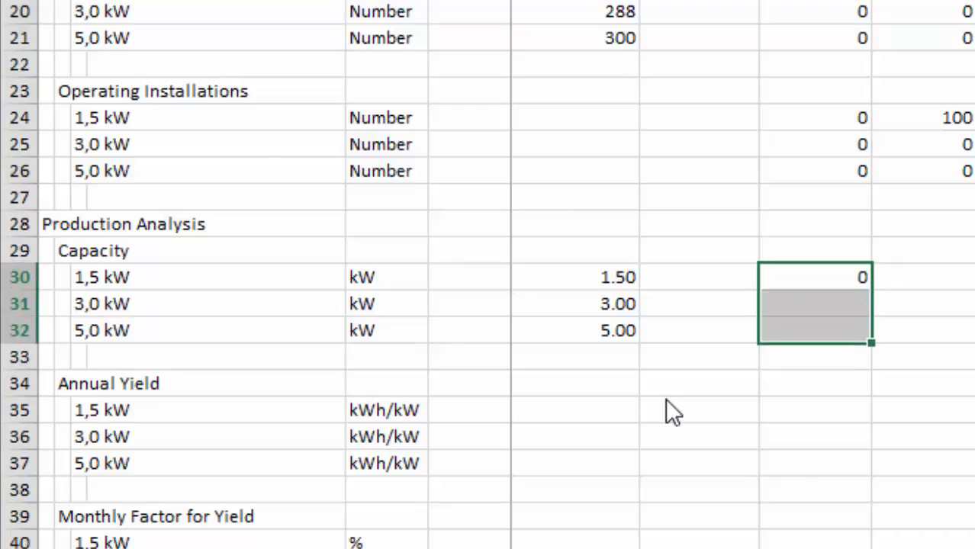
pyautogui.hotkey('ctrl', 'd')
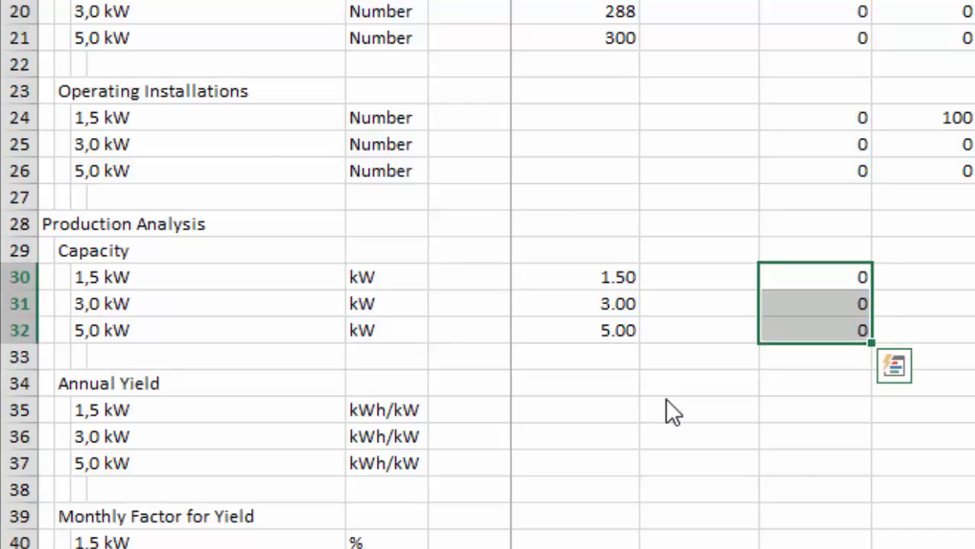
pyautogui.hotkey('ctrl', 'shift', 'r')
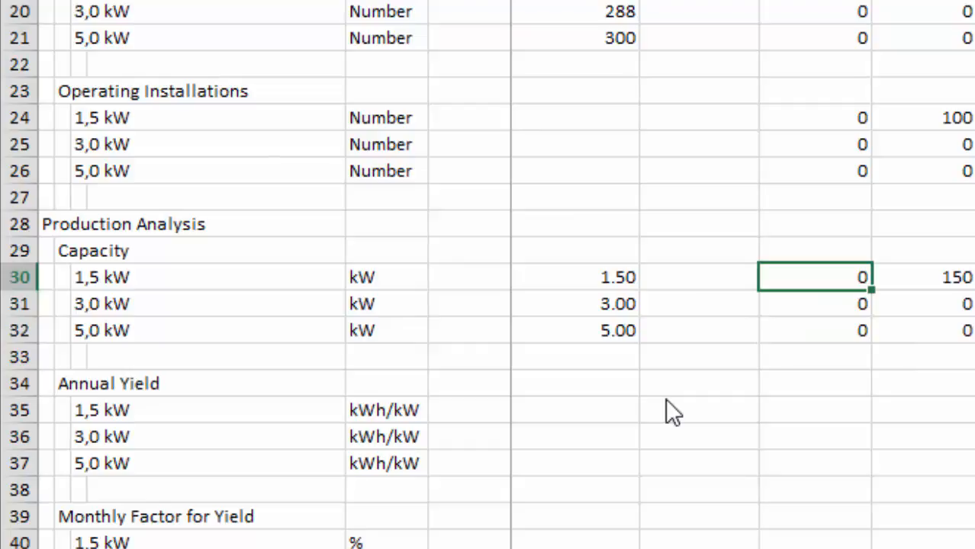
# Step: Look along the Capacity rows across the monthly columns, comparing them with the operating and retired installations above
pyautogui.press('Right')
pyautogui.press('Right')
pyautogui.press('Right')
pyautogui.press('Right')
pyautogui.press('Right')
pyautogui.press('Right')
pyautogui.press('Right')
pyautogui.press('Right')
pyautogui.press('Right')
pyautogui.press('Right')
pyautogui.press('Right')
pyautogui.press('Right')
pyautogui.press('Right')
pyautogui.press('Right')
pyautogui.press('Right')
pyautogui.press('Right')
pyautogui.press('Right')
pyautogui.press('Right')
pyautogui.press('Right')
pyautogui.press('Right')
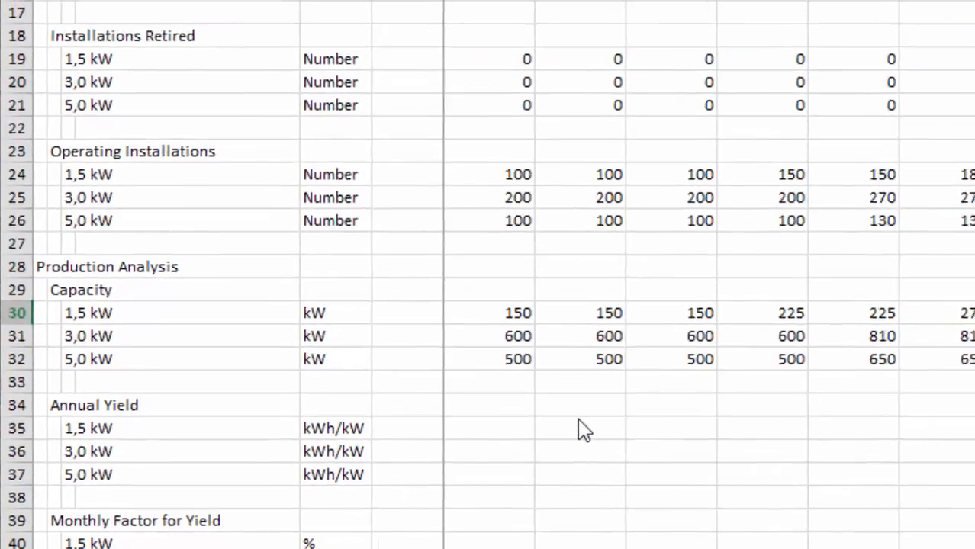
pyautogui.press('Right')
pyautogui.press('Right')
pyautogui.press('Right')
pyautogui.press('Right')
pyautogui.press('Right')
pyautogui.press('Right')
pyautogui.press('Right')
pyautogui.press('Right')
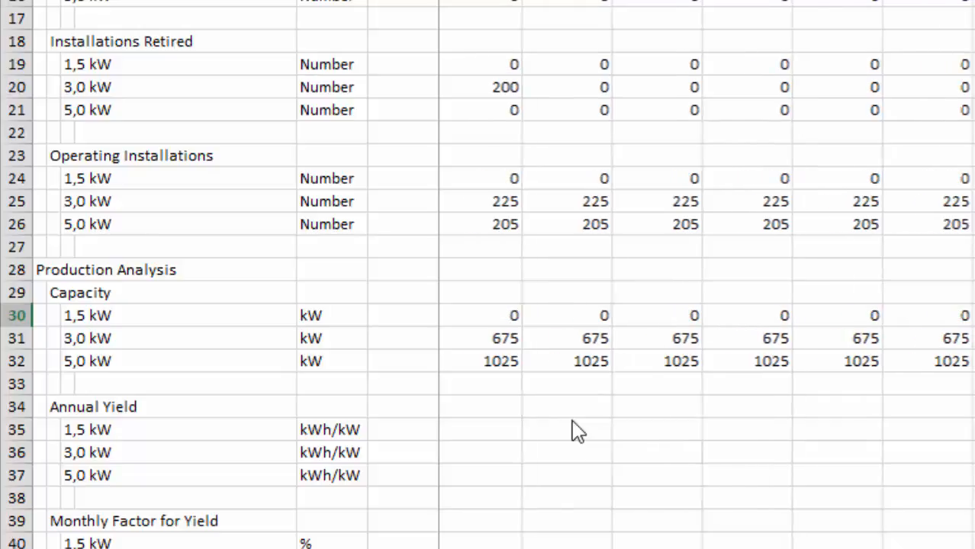
# Step: Link the three Annual Yield assumption cells to the Yield (kWh/kW) row with a TRANSPOSE array formula, and format them with thousands separators and two decimals
pyautogui.press('Left')
pyautogui.press('Left')
pyautogui.press('Left')
pyautogui.press('Left')
pyautogui.press('Left')
pyautogui.press('Left')
pyautogui.press('Left')
pyautogui.press('Left')
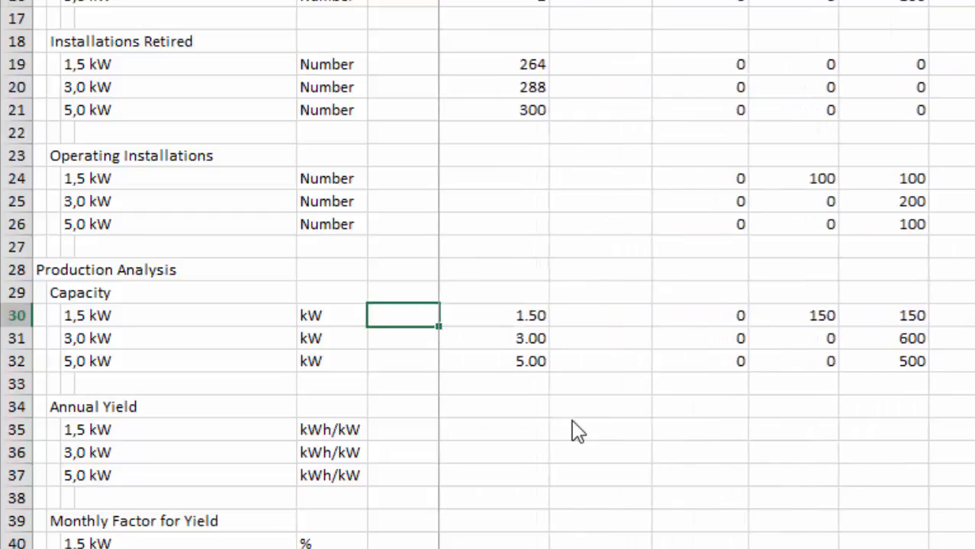
pyautogui.press('Down')
pyautogui.press('Down')
pyautogui.press('Down')
pyautogui.press('Down')
pyautogui.press('Down')
pyautogui.press('Down')
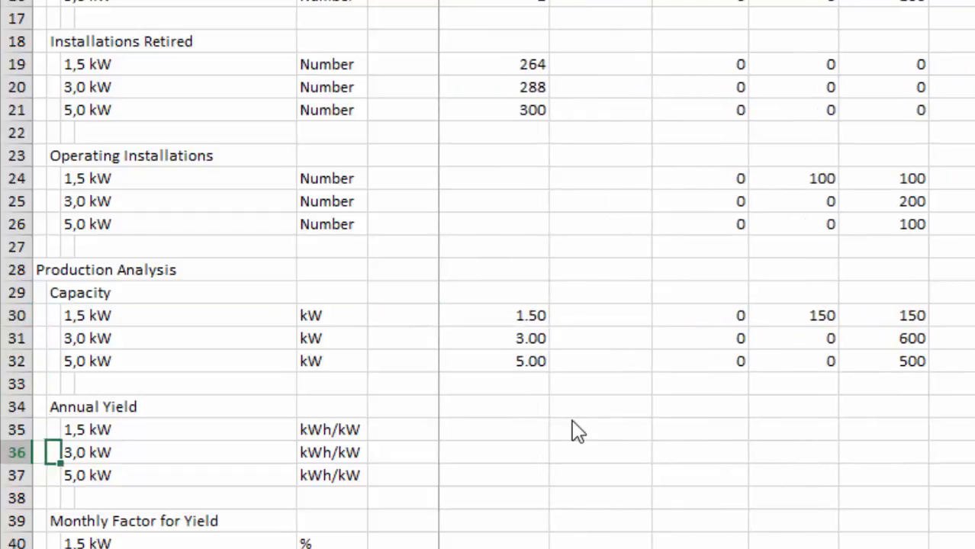
pyautogui.press('Right')
pyautogui.press('Right')
pyautogui.press('Right')
pyautogui.press('Right')
pyautogui.press('Up')
pyautogui.press('Right')
pyautogui.hotkey('shift', 'Down')
pyautogui.hotkey('shift', 'Down')
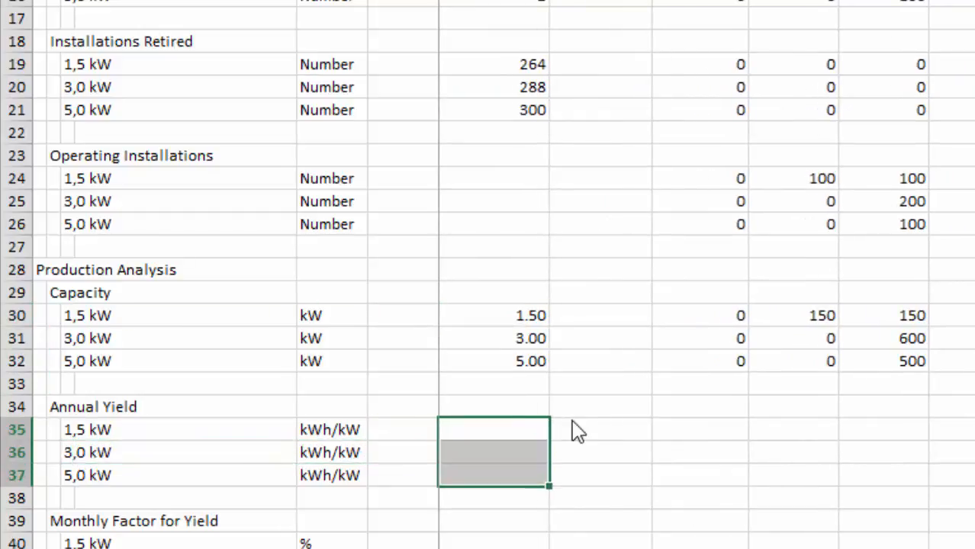
pyautogui.write('=tr')
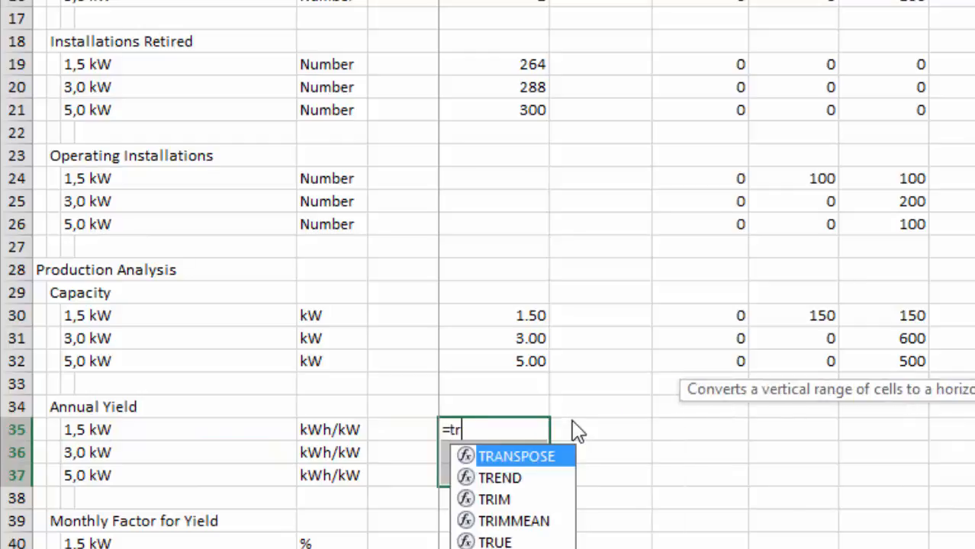
pyautogui.press('Tab')
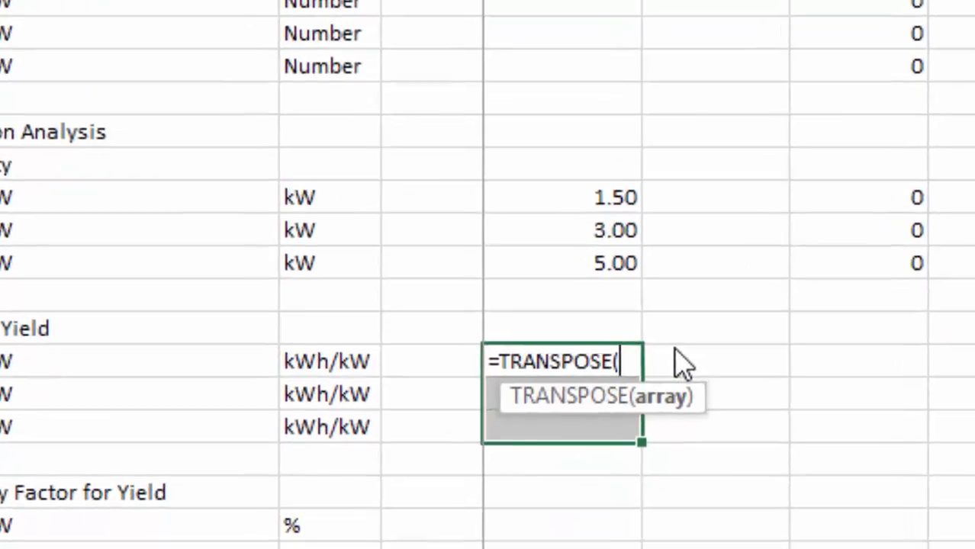
pyautogui.hotkey('ctrl', 'pageup')
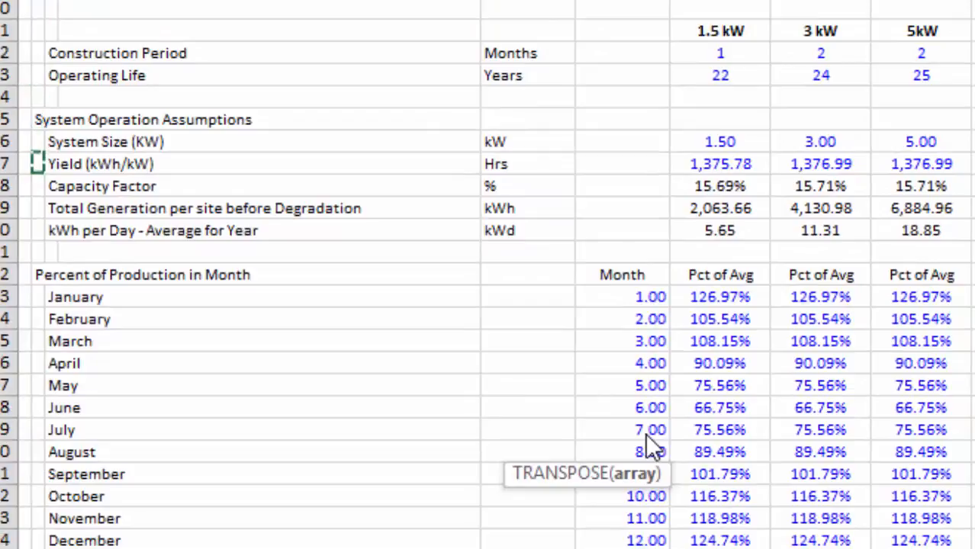
pyautogui.press('Right')
pyautogui.press('Right')
pyautogui.press('Right')
pyautogui.press('Right')
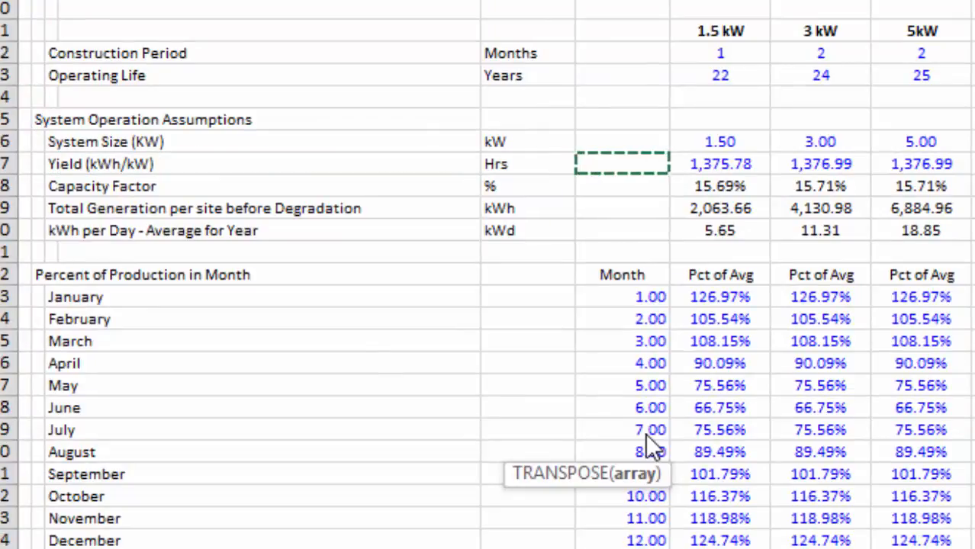
pyautogui.hotkey('shift', 'Right')
pyautogui.hotkey('shift', 'Right')
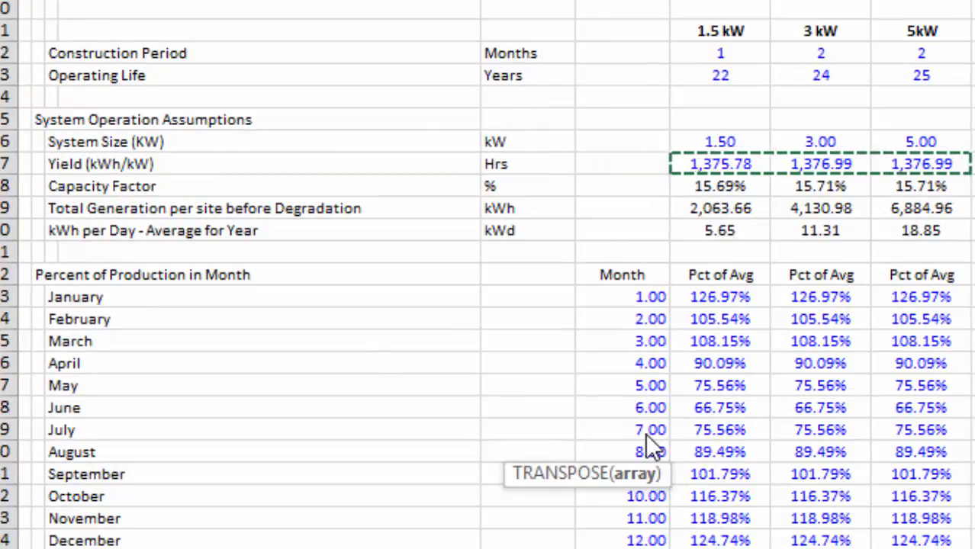
pyautogui.hotkey('ctrl', 'shift', 'Return')
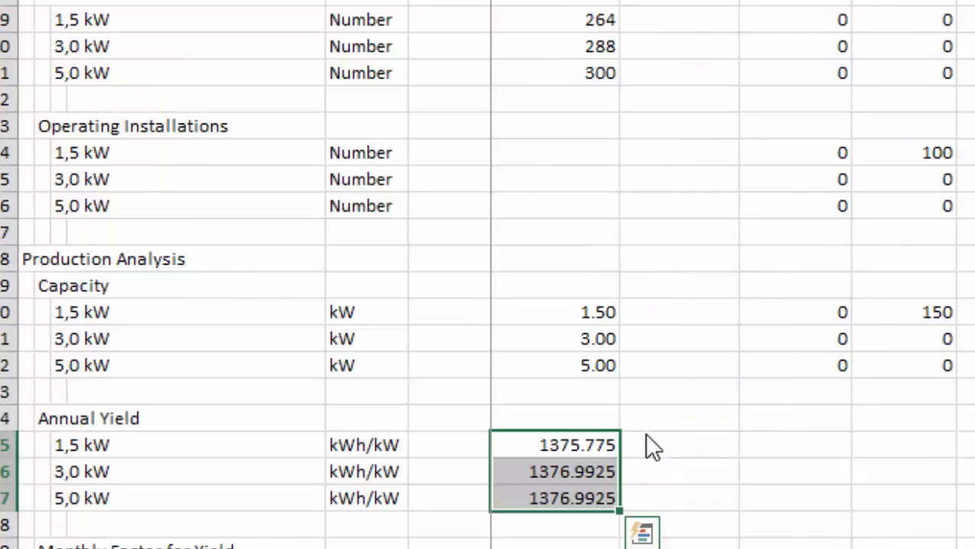
pyautogui.hotkey('ctrl', 'shift', '1')
pyautogui.press('Right')
pyautogui.press('Left')
pyautogui.press('Left')
# Step: Add "Annual" in front of the Yield (kWh/kW) label in the System Operation Assumptions
pyautogui.hotkey('ctrl', 'pageup')
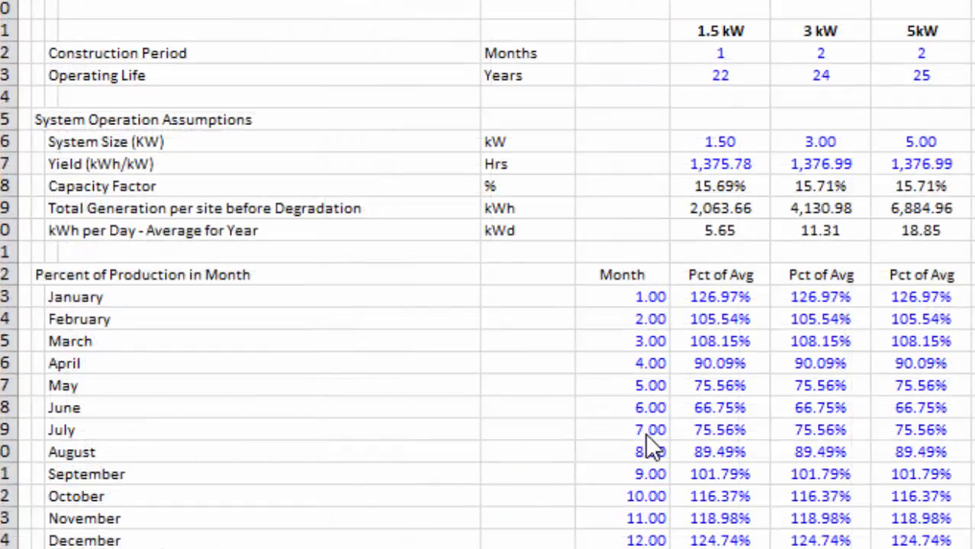
pyautogui.scroll(-2, 648, 441)
pyautogui.press('Up')
pyautogui.press('Up')
pyautogui.press('Up')
pyautogui.press('Up')
pyautogui.press('Up')
pyautogui.press('Up')
pyautogui.press('Up')
pyautogui.press('Up')
pyautogui.press('Up')
pyautogui.press('Up')
pyautogui.press('Up')
pyautogui.press('Up')
pyautogui.press('Up')
pyautogui.press('Up')
pyautogui.press('Up')
pyautogui.press('Up')
pyautogui.press('Up')
pyautogui.press('Up')
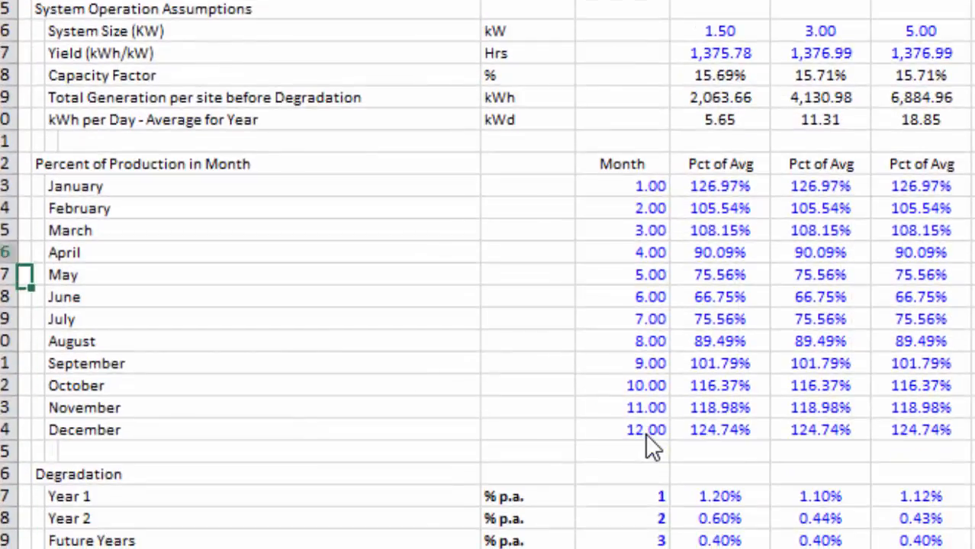
pyautogui.press('Right')
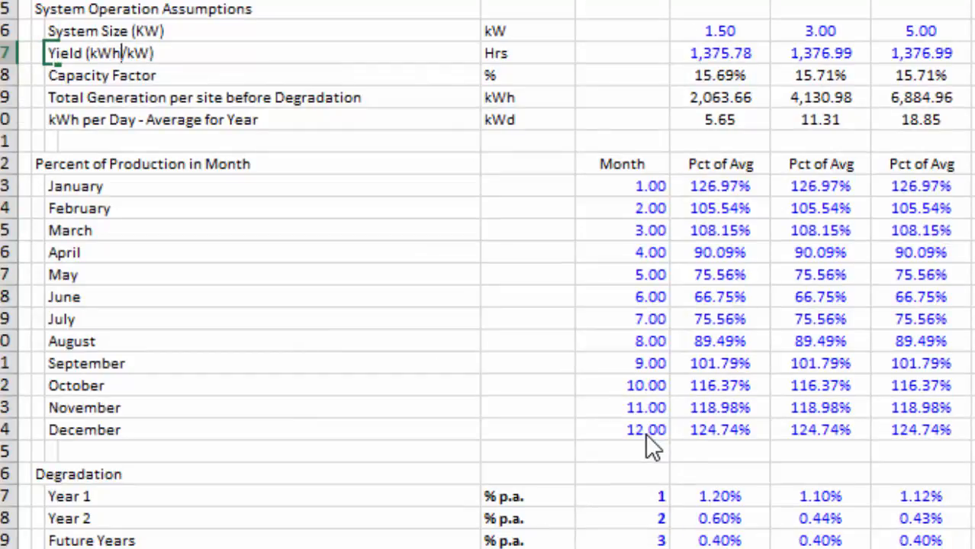
pyautogui.write('Annual')
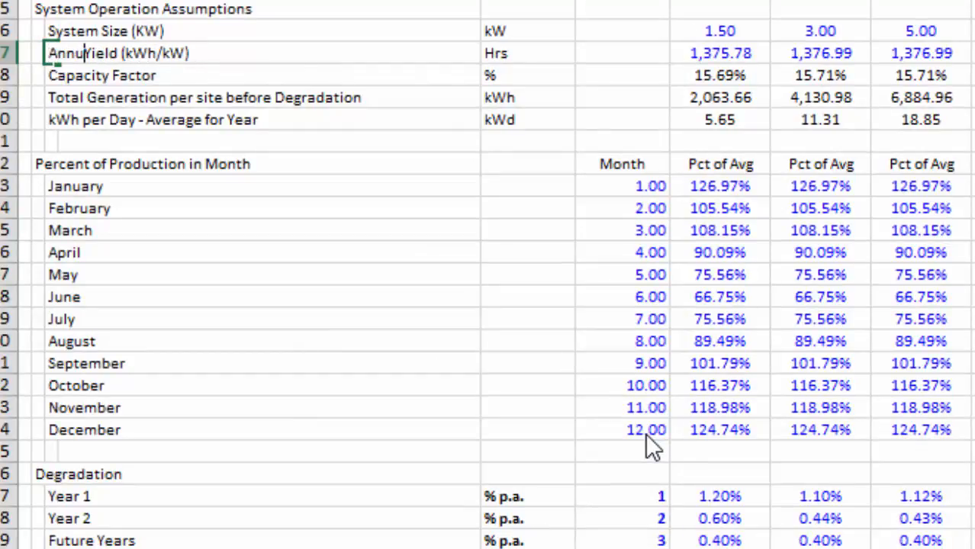
pyautogui.press('Return')
# Step: Link the 1,5 kW Annual Yield in the model's first monthly column to its assumption with the column-fixed formula =$G35
pyautogui.hotkey('ctrl', 'pagedown')
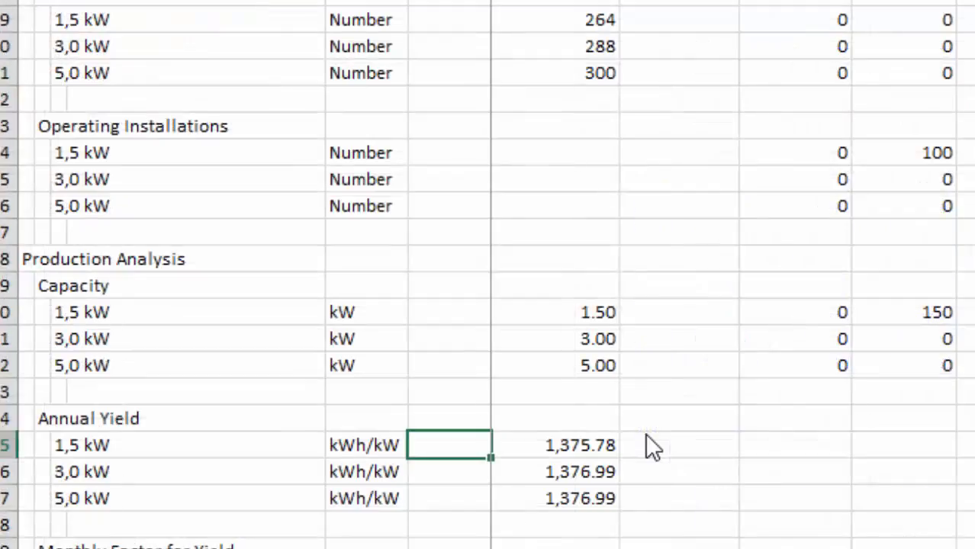
pyautogui.press('Right')
pyautogui.press('Right')
pyautogui.press('Right')
pyautogui.press('Right')
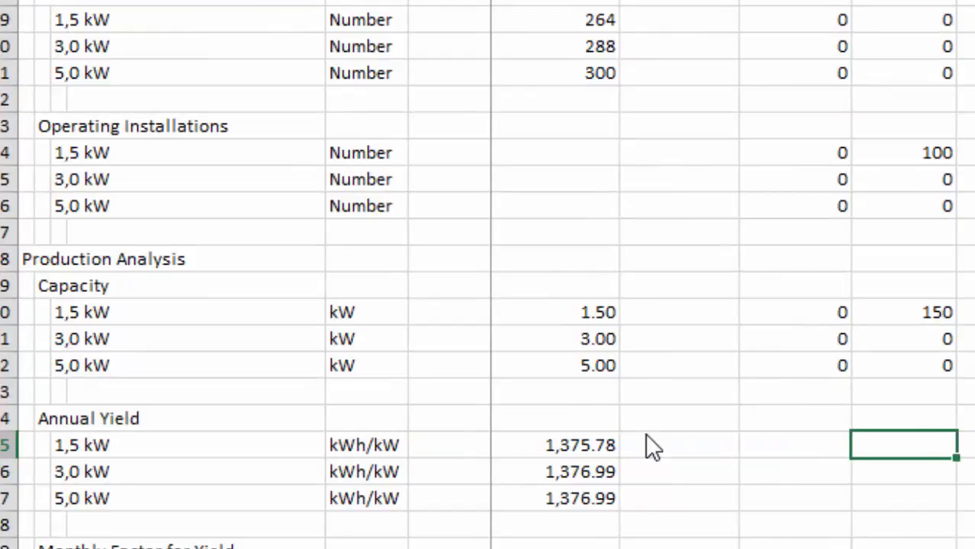
pyautogui.press('Left')
pyautogui.write('=')
pyautogui.press('Left')
pyautogui.press('Left')
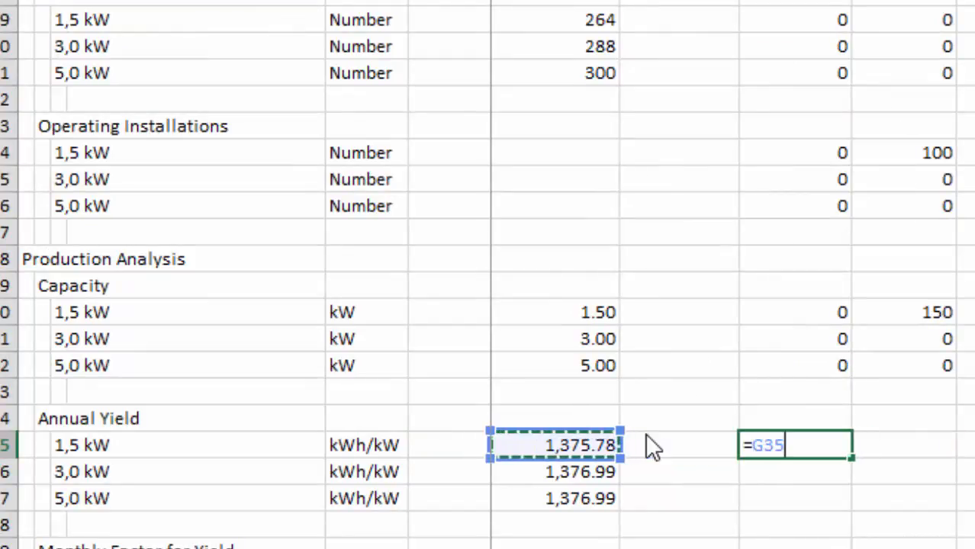
pyautogui.press('F4')
pyautogui.press('F4')
pyautogui.press('F4')
pyautogui.hotkey('ctrl', 'Return')
# Step: Copy the first month's Annual Yield formula down to the 3,0 kW and 5,0 kW rows and across all months
pyautogui.hotkey('shift', 'Down')
pyautogui.hotkey('shift', 'Down')
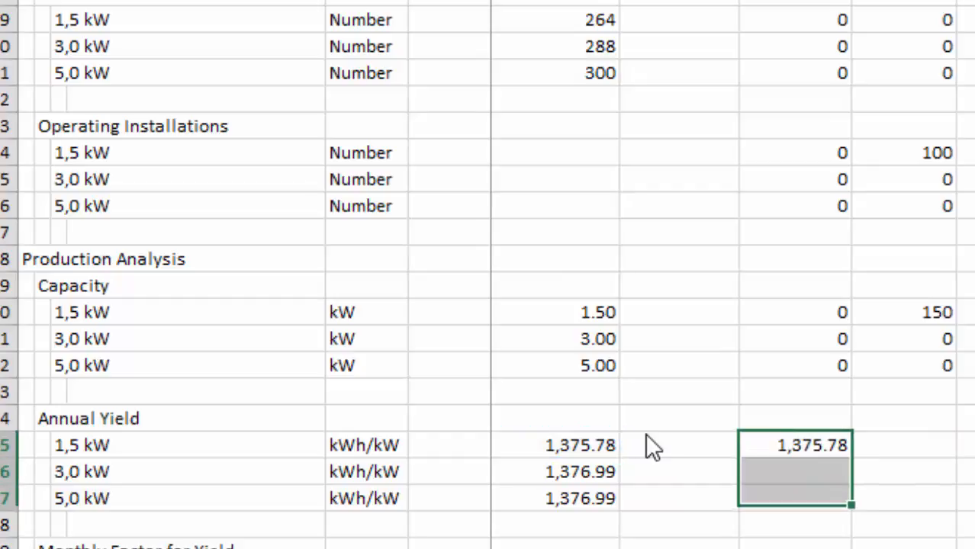
pyautogui.hotkey('ctrl', 'd')
pyautogui.hotkey('ctrl', 'shift', 'r')
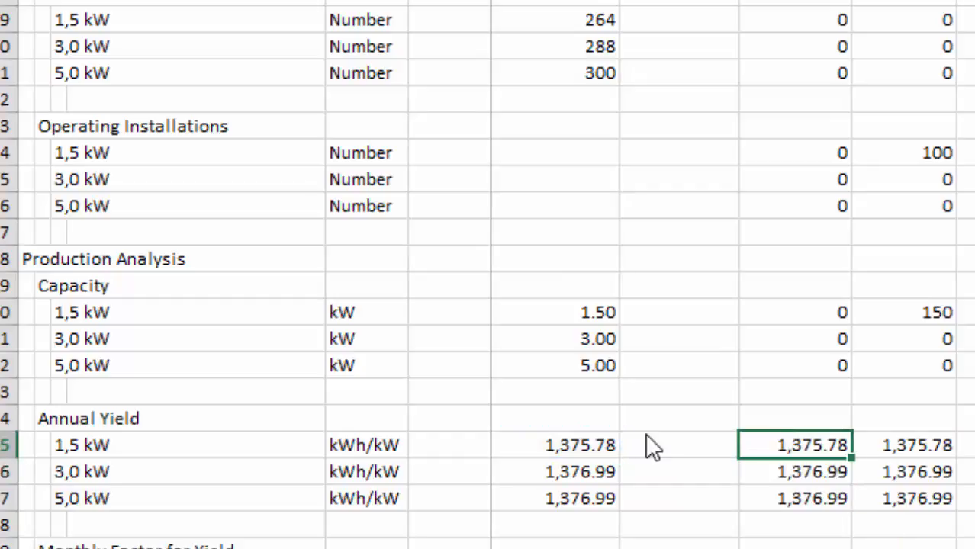
# Step: Insert a blank row between End of Period and Days in Period in the timeline header
pyautogui.press('Down')
pyautogui.press('Down')
pyautogui.press('Down')
pyautogui.press('Down')
pyautogui.press('Down')
pyautogui.press('Down')
pyautogui.press('Down')
pyautogui.press('Down')
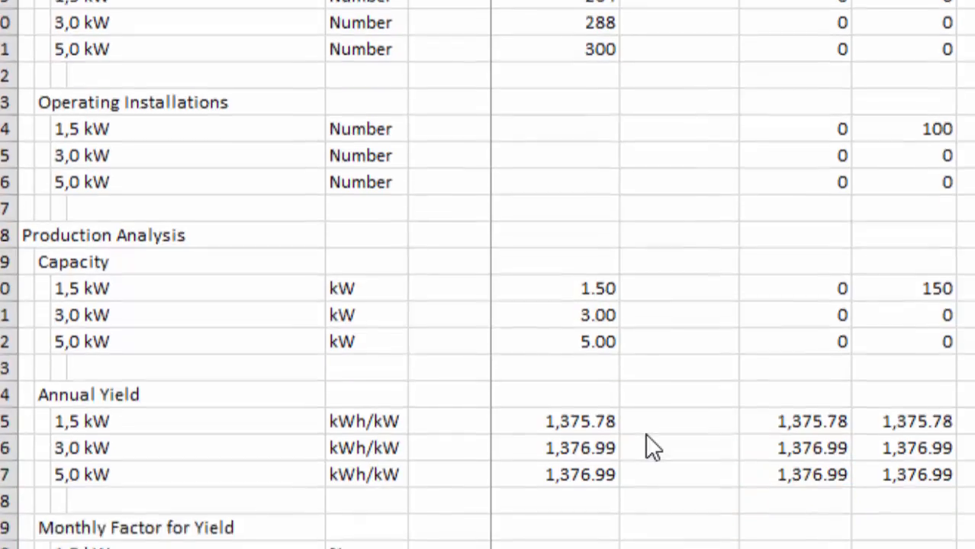
pyautogui.press('Up')
pyautogui.press('Up')
pyautogui.press('Up')
pyautogui.press('Up')
pyautogui.press('Up')
pyautogui.press('Up')
pyautogui.press('Up')
pyautogui.press('Up')
pyautogui.press('Up')
pyautogui.press('Up')
pyautogui.press('Up')
pyautogui.press('Up')
pyautogui.press('Up')
pyautogui.press('Up')
pyautogui.press('Up')
pyautogui.press('Up')
pyautogui.press('Up')
pyautogui.press('Up')
pyautogui.press('Up')
pyautogui.press('Up')
pyautogui.press('Up')
pyautogui.press('Up')
pyautogui.press('Up')
pyautogui.press('Up')
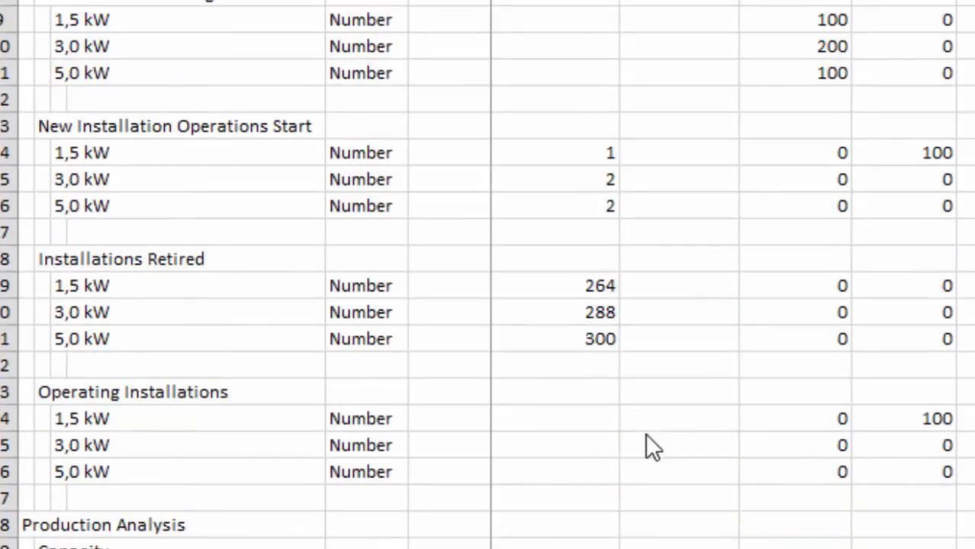
pyautogui.hotkey('shift', 'space')
pyautogui.hotkey('ctrl', 'shift', '+')
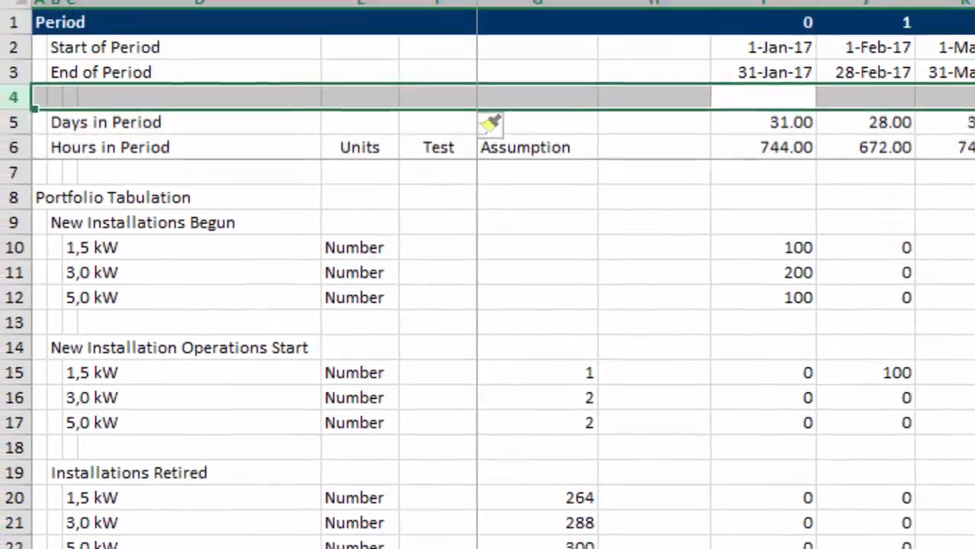
# Step: Label the new row below End of Period as Month, aligned with the other timeline labels
pyautogui.press('Left')
pyautogui.press('Home')
pyautogui.press('Right')
pyautogui.write('Mo')
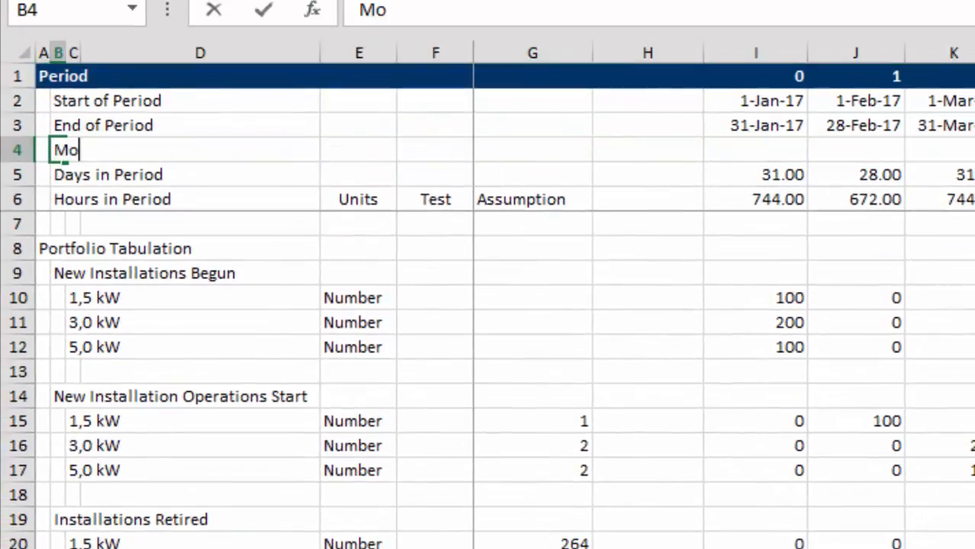
pyautogui.press('Return')
# Step: Calculate the first period's month number in cell I4 with the formula =MONTH(I2)
pyautogui.press('Up')
pyautogui.press('Right')
pyautogui.press('Right')
pyautogui.press('Right')
pyautogui.press('Right')
pyautogui.press('Right')
pyautogui.press('Right')
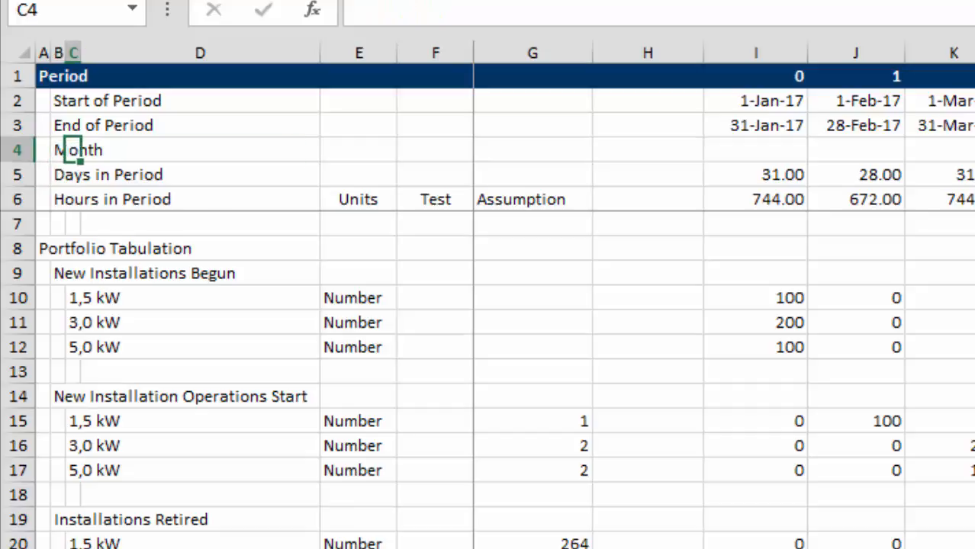
pyautogui.press('Right')
pyautogui.write('=')
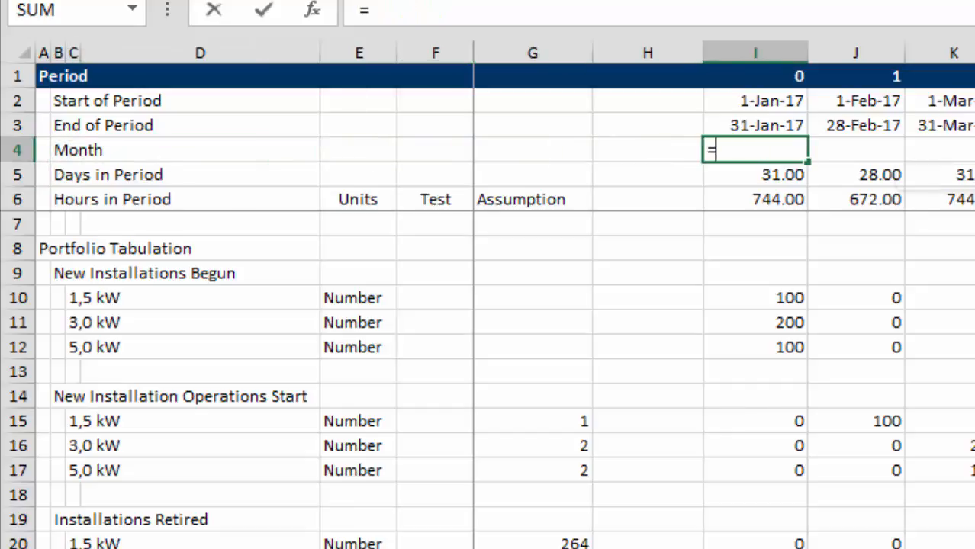
pyautogui.write('mon')
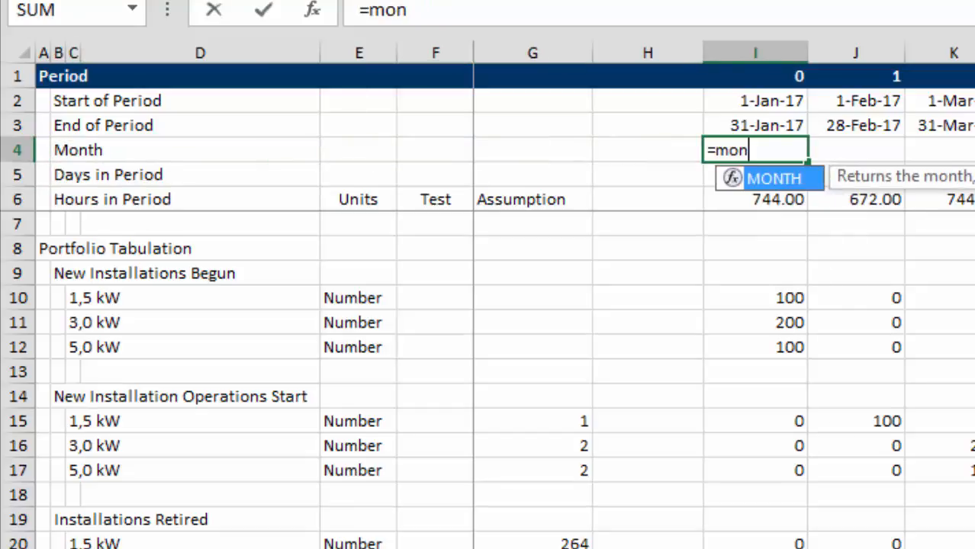
pyautogui.press('Tab')
pyautogui.press('Up')
pyautogui.press('Up')
pyautogui.press('Return')
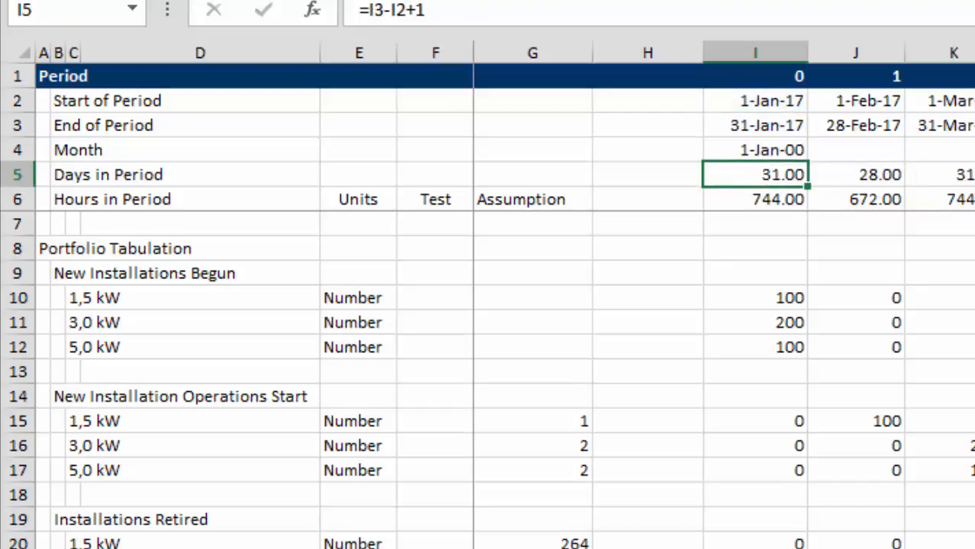
# Step: Format the first period's month number with two decimals and copy its formula across all periods
pyautogui.press('Up')
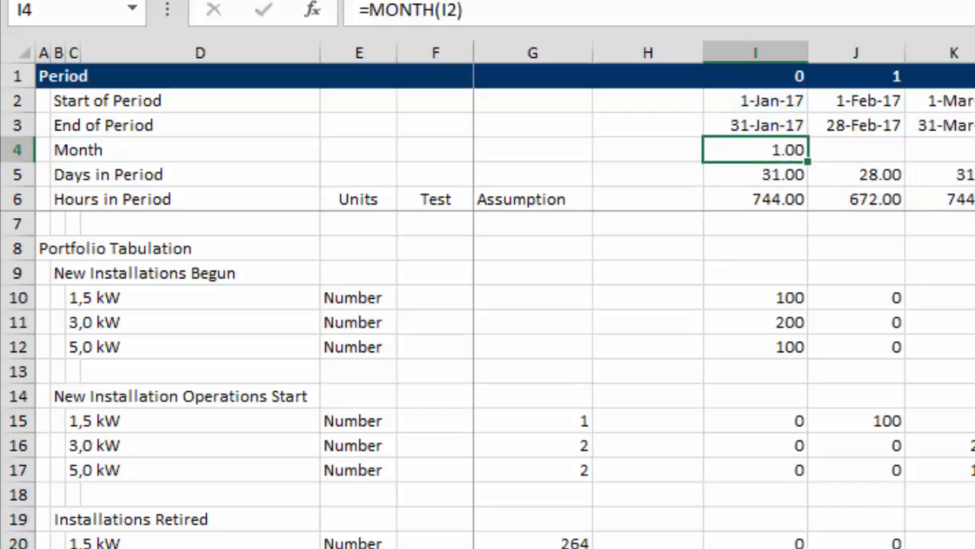
pyautogui.hotkey('ctrl', 'shift', 'Right')
pyautogui.hotkey('ctrl', 'r')
# Step: Begin a LOOKUP formula for the first month's 1,5 kW Monthly Factor for Yield, with the Month row's value as lookup value
pyautogui.press('Down')
pyautogui.hotkey('ctrl', 'Down')
pyautogui.hotkey('ctrl', 'Down')
pyautogui.hotkey('ctrl', 'Down')
pyautogui.hotkey('ctrl', 'Down')
pyautogui.hotkey('ctrl', 'Down')
pyautogui.hotkey('ctrl', 'Down')
pyautogui.hotkey('ctrl', 'Down')
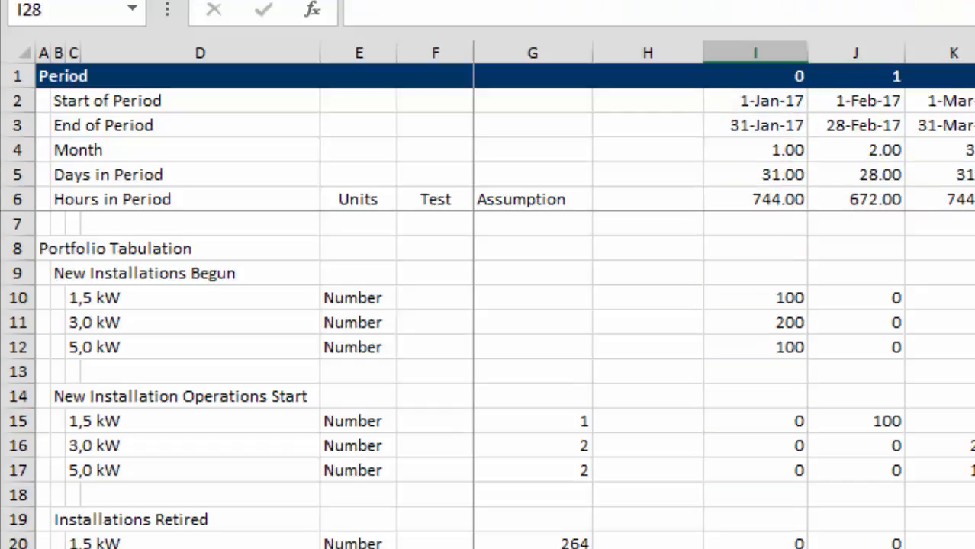
pyautogui.hotkey('ctrl', 'Down')
pyautogui.hotkey('ctrl', 'Down')
pyautogui.hotkey('ctrl', 'Down')
pyautogui.hotkey('ctrl', 'Down')
pyautogui.hotkey('ctrl', 'Down')
pyautogui.hotkey('ctrl', 'Down')
pyautogui.hotkey('ctrl', 'Down')
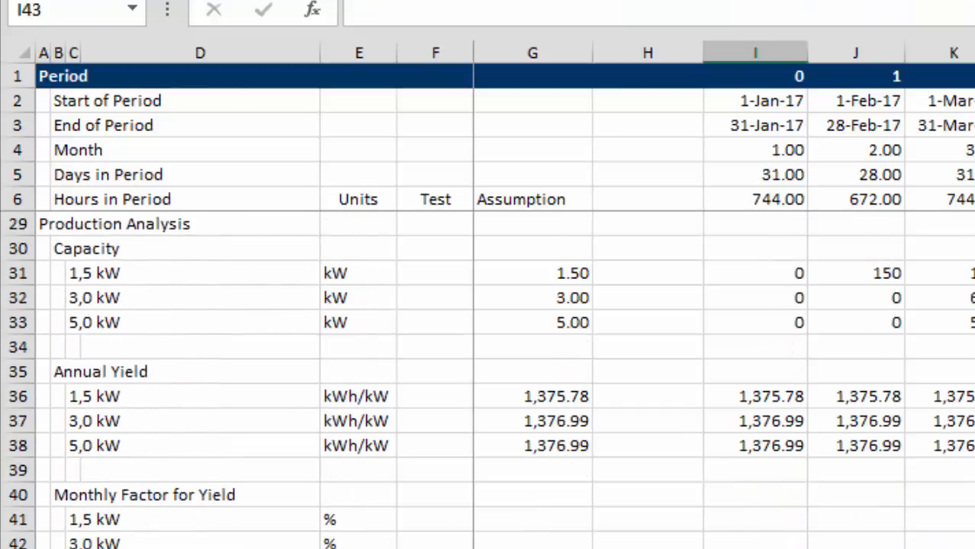
pyautogui.press('Up')
pyautogui.press('Up')
pyautogui.write('=loo')
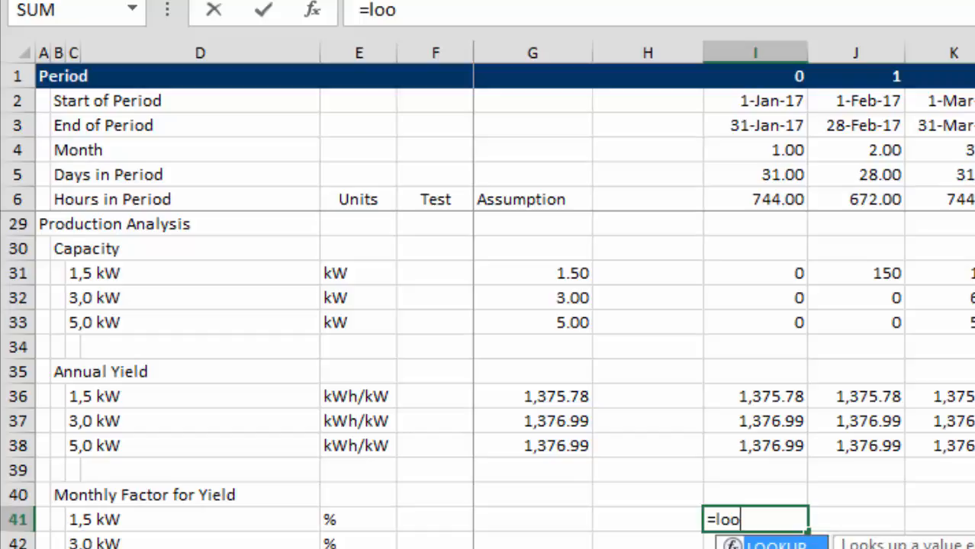
pyautogui.press('Tab')
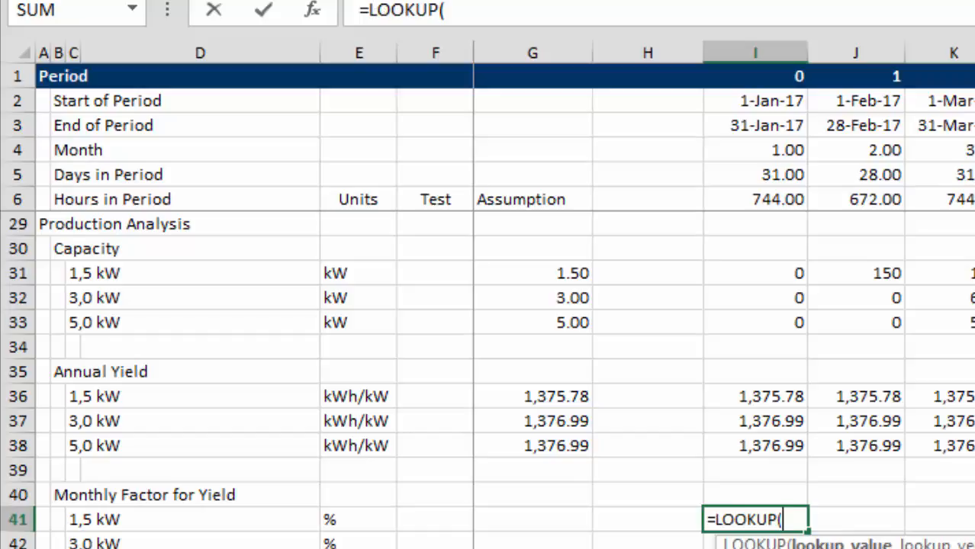
pyautogui.click(756, 145)
pyautogui.write(',')
# Step: Complete the LOOKUP with the Assumptions sheet's twelve Month numbers as lookup vector and the 1,5 kW Pct of Avg values as result vector
pyautogui.hotkey('ctrl', 'pageup')
pyautogui.hotkey('ctrl', 'pageup')
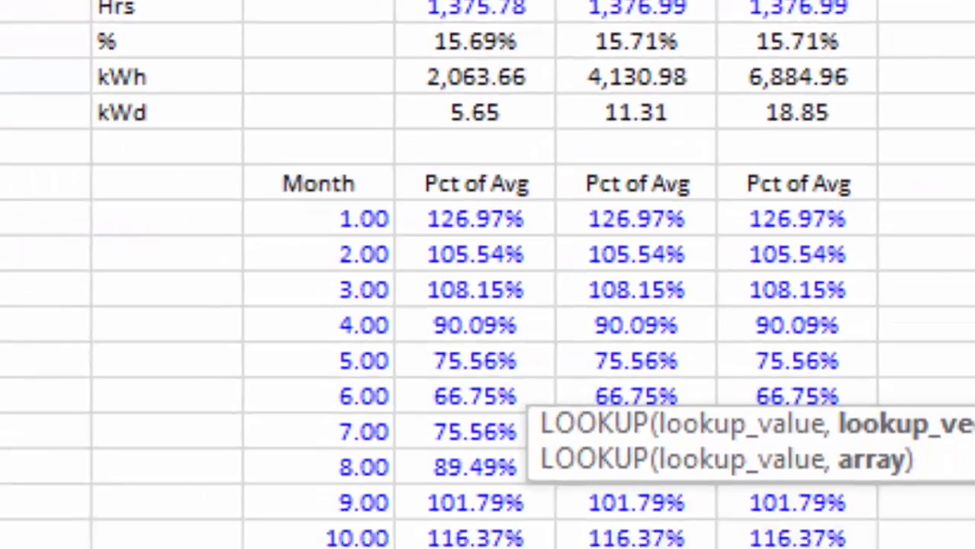
pyautogui.press('Right')
pyautogui.press('Right')
pyautogui.press('Up')
pyautogui.hotkey('ctrl', 'shift', 'Down')
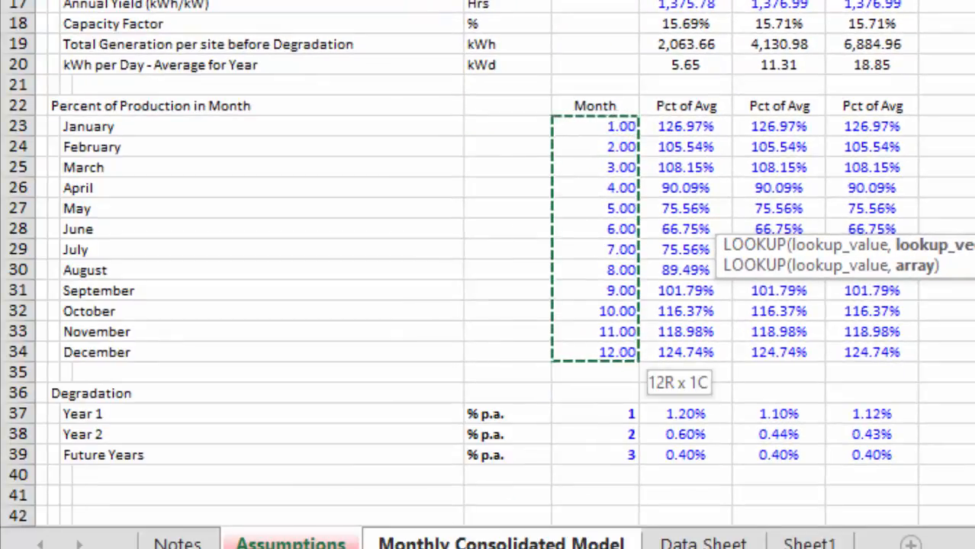
pyautogui.write(',')
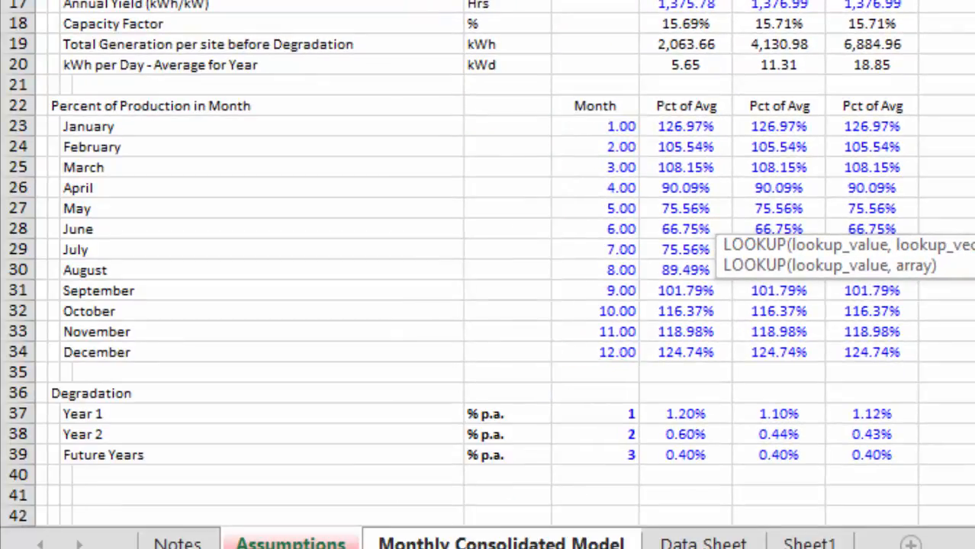
pyautogui.press('Right')
pyautogui.press('Right')
pyautogui.press('Right')
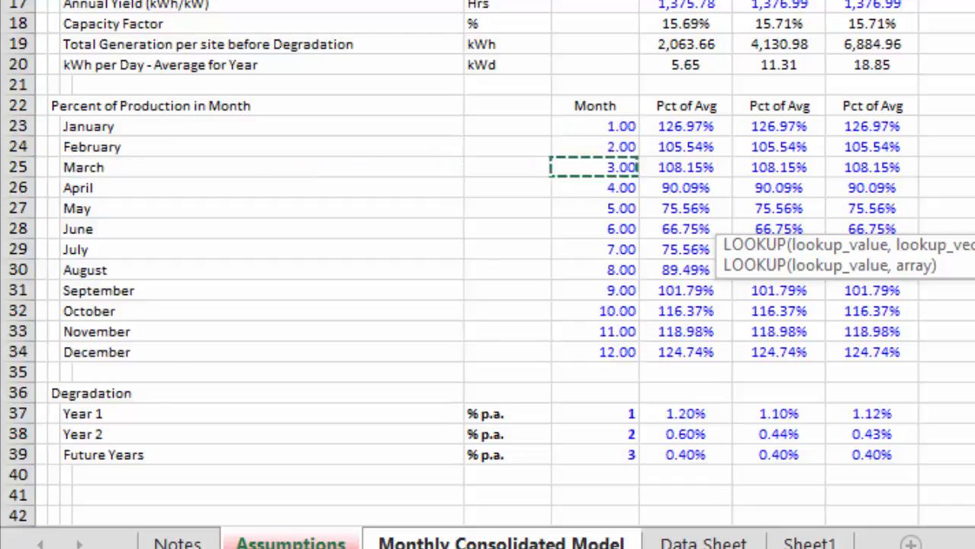
pyautogui.press('Right')
pyautogui.press('Up')
pyautogui.press('Up')
pyautogui.hotkey('ctrl', 'shift', 'Down')
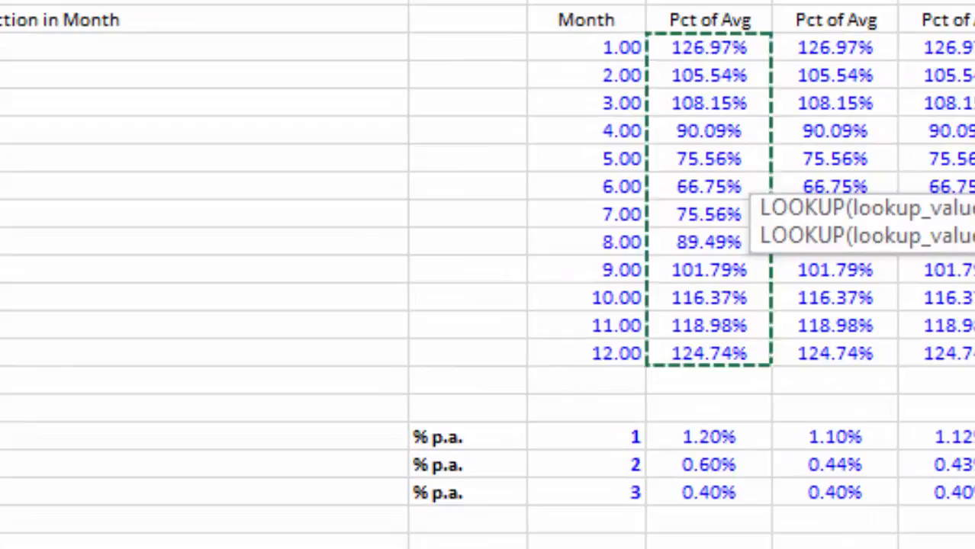
pyautogui.press('Return')
# Step: Format the 1,5 kW monthly factor as a percentage with two decimals and copy it across all months
pyautogui.press('Up')
pyautogui.hotkey('ctrl', 'shift', '1')
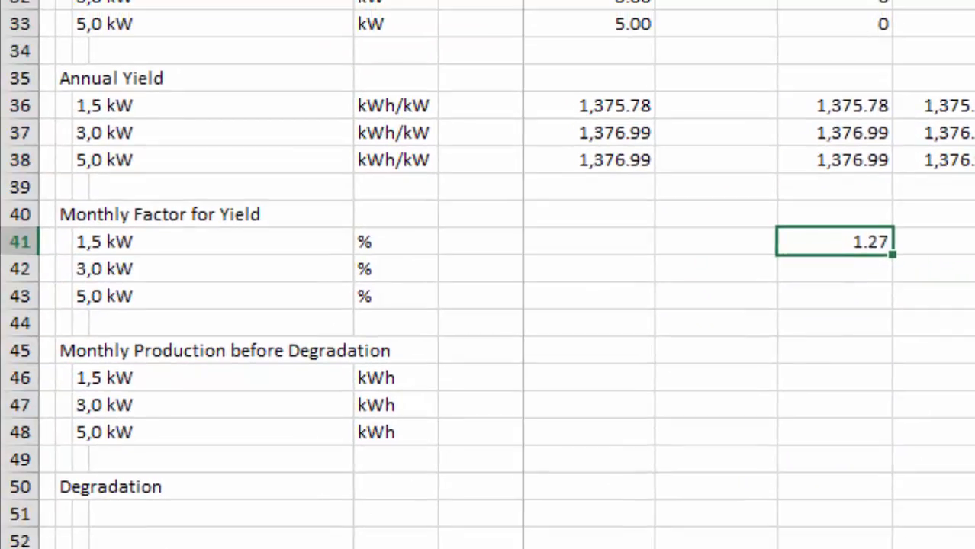
pyautogui.hotkey('ctrl', 'shift', '5')
pyautogui.hotkey('ctrl', 'shift', 'Right')
pyautogui.hotkey('ctrl', 'r')
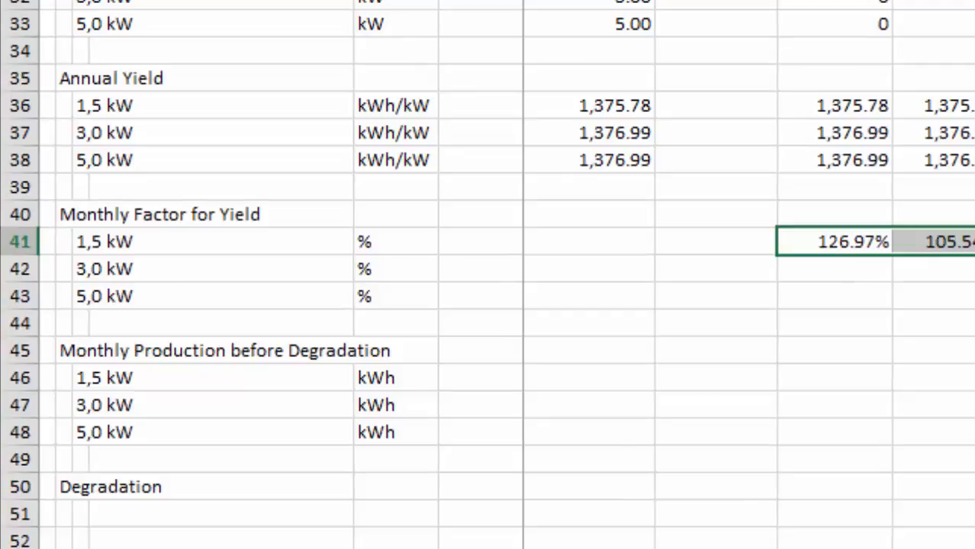
pyautogui.press('Right')
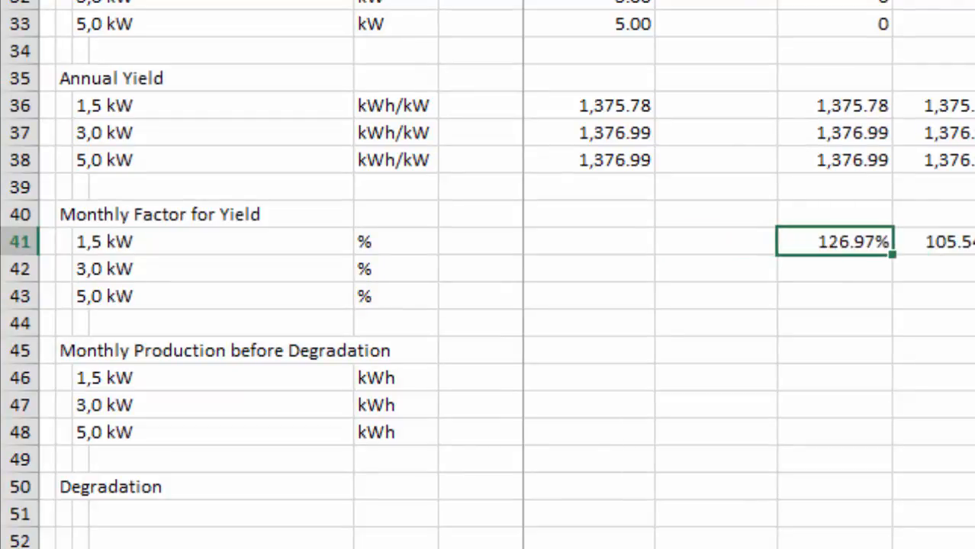
# Step: Try a LOOKUP for the first month's 3,0 kW Monthly Factor, matching I4 in Assumptions!G23:G34 and returning from Assumptions!I23:I34
pyautogui.press('Down')
pyautogui.write('=lo')
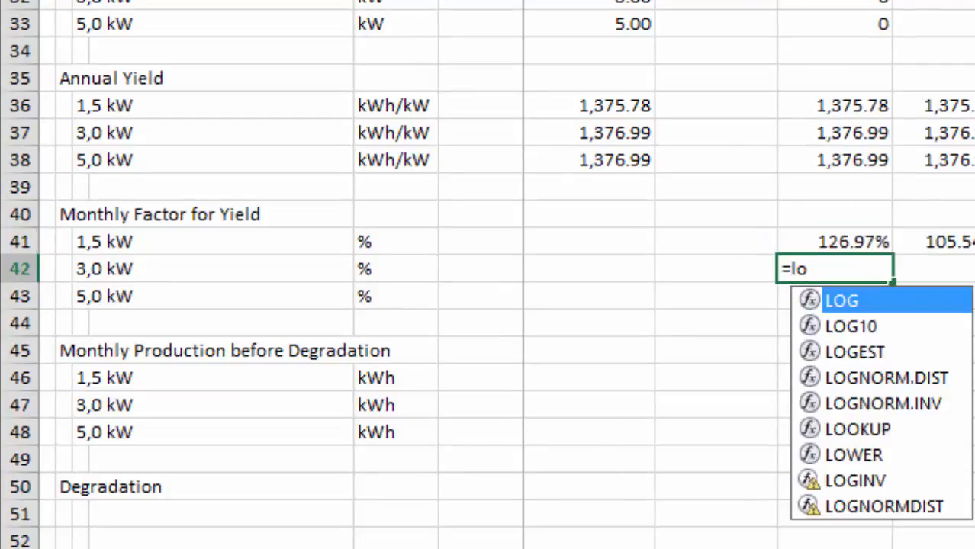
pyautogui.write('p')
pyautogui.press('BackSpace')
pyautogui.write('o')
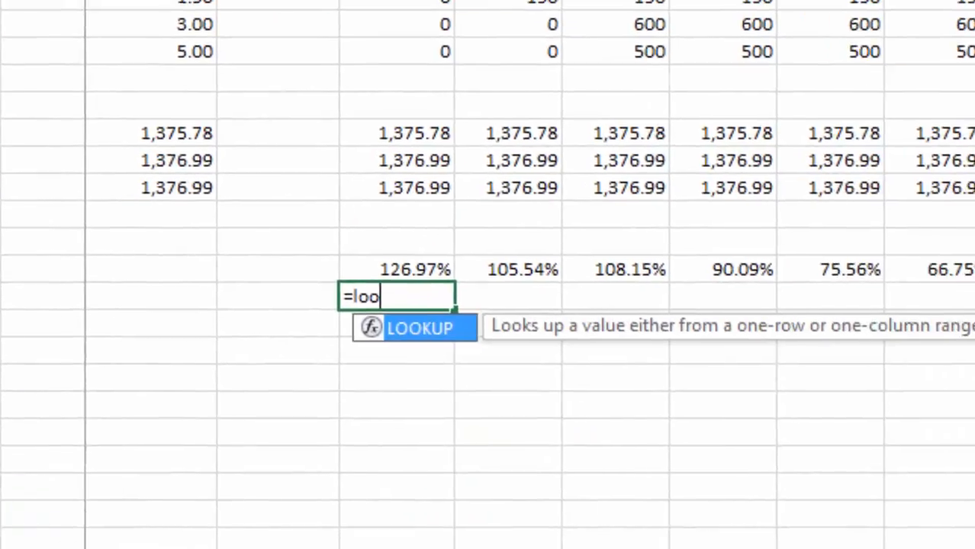
pyautogui.press('Tab')
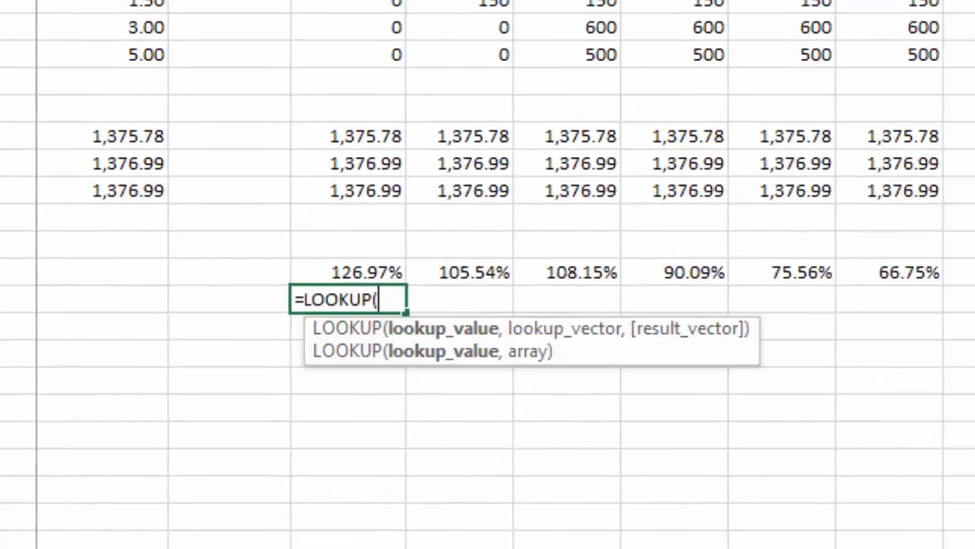
pyautogui.write('I4,')
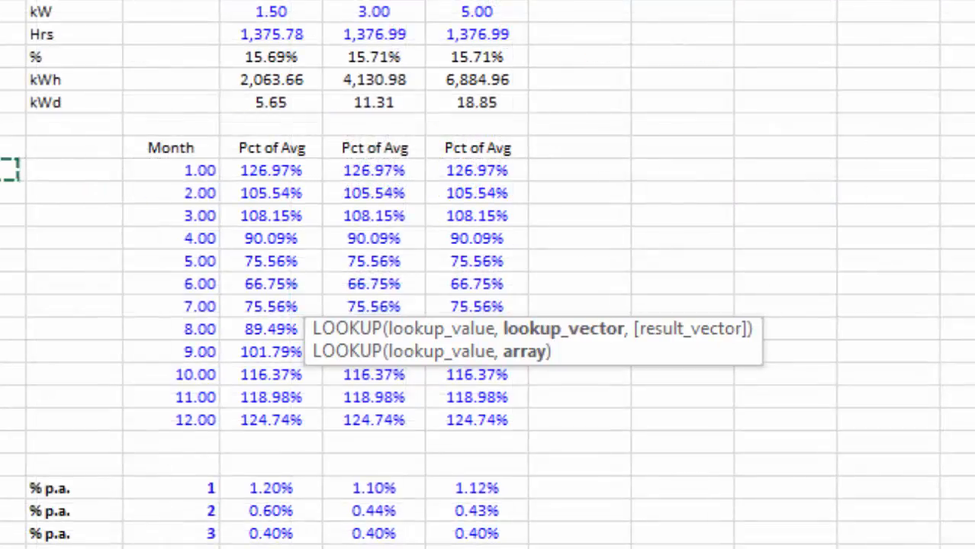
pyautogui.moveTo(190, 170); pyautogui.dragTo(195, 420)
pyautogui.write(',')
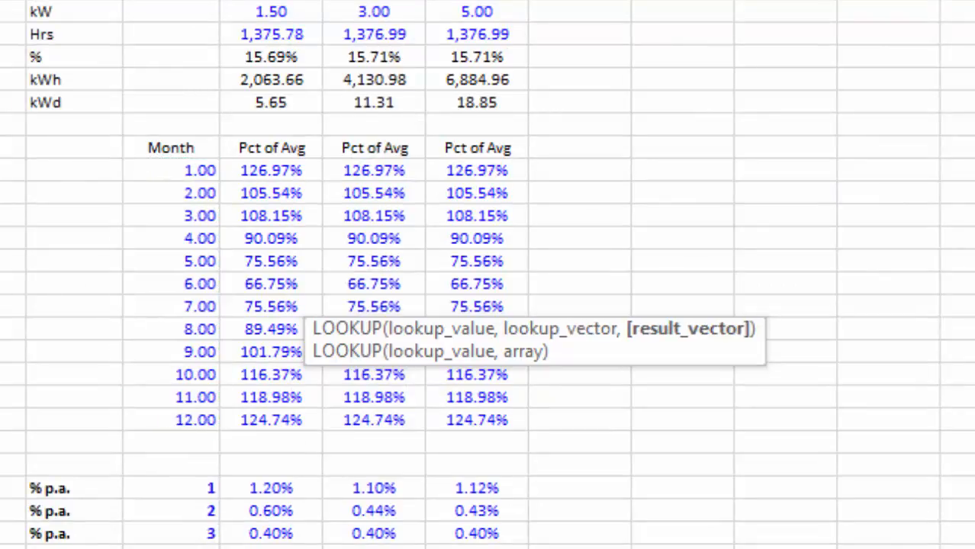
pyautogui.scroll(1, 487, 275)
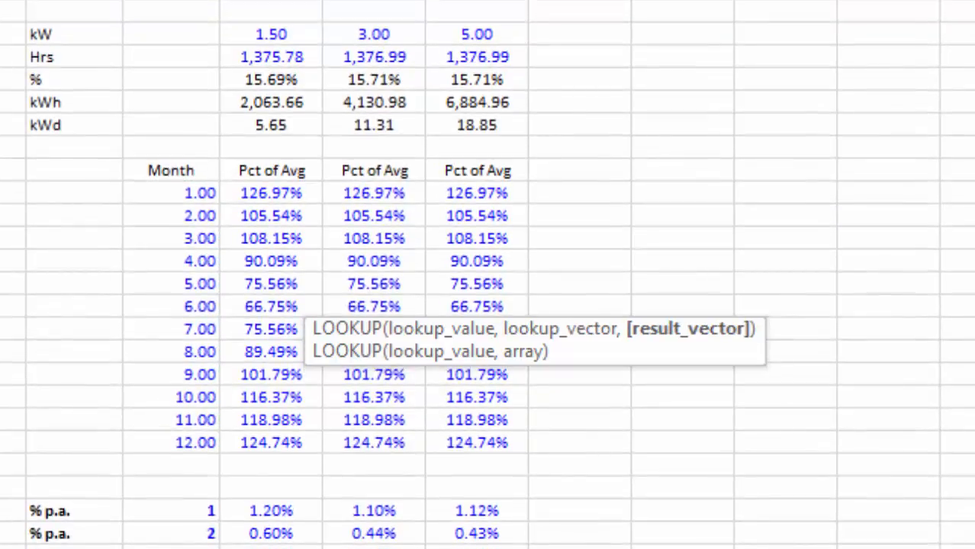
pyautogui.press('Right')
pyautogui.press('Down')
pyautogui.press('Down')
pyautogui.press('Down')
pyautogui.press('Down')
pyautogui.press('Down')
pyautogui.press('Down')
pyautogui.press('Down')
pyautogui.press('Left')
pyautogui.press('Left')
pyautogui.press('Left')
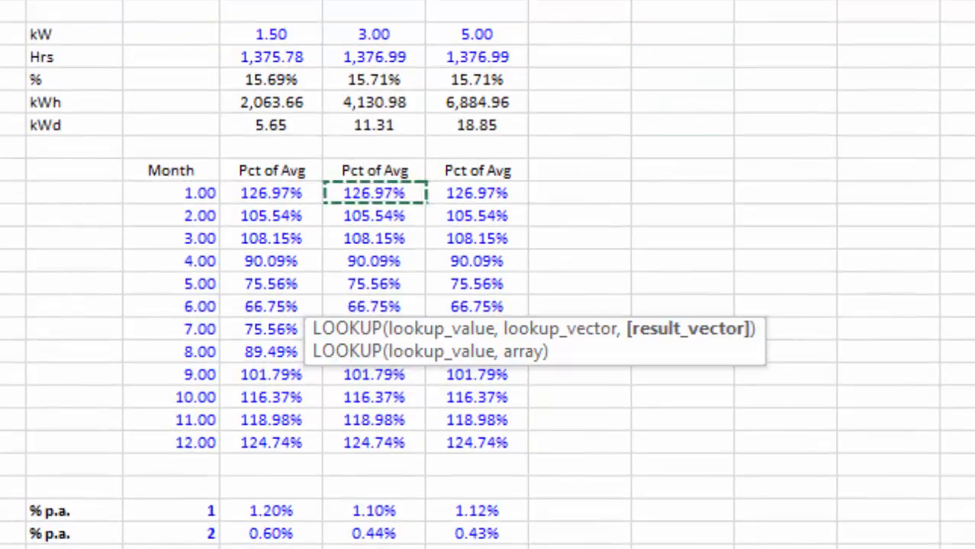
pyautogui.hotkey('ctrl', 'shift', 'Down')
pyautogui.press('Return')
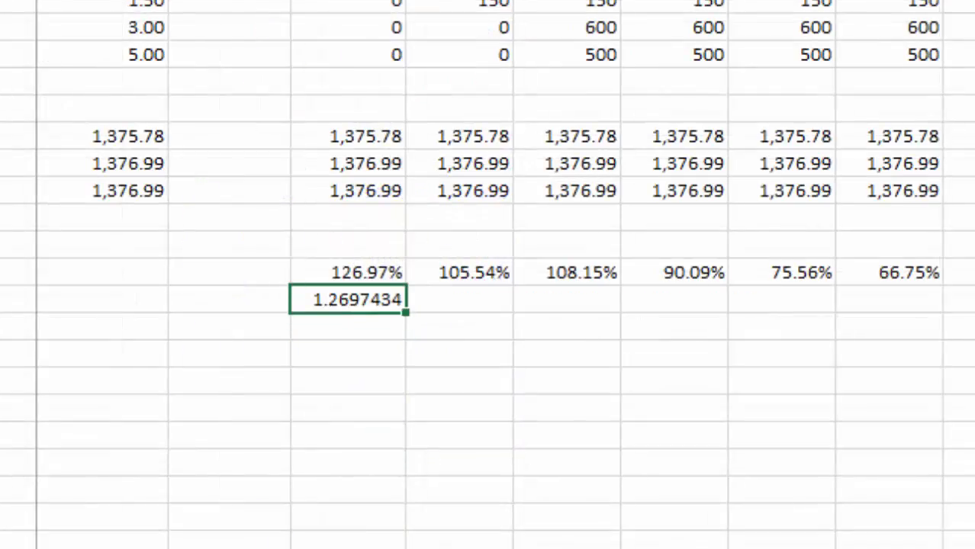
# Step: Make the 3,0 kW LOOKUP formula's result range absolute as Assumptions!$I$23:$I$34
pyautogui.press('F2')
pyautogui.press('Left')
pyautogui.press('Left')
pyautogui.press('Left')
pyautogui.press('Left')
pyautogui.press('Left')
pyautogui.press('Left')
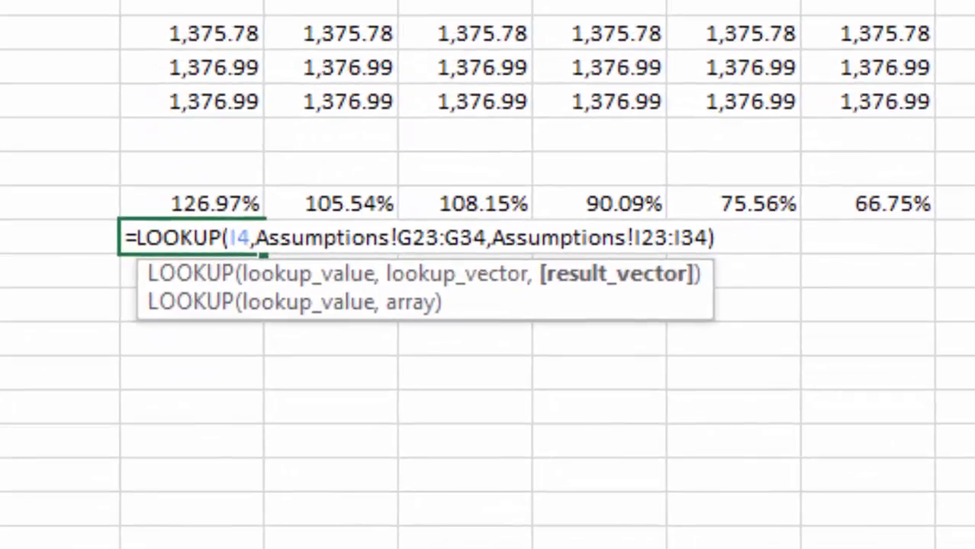
pyautogui.press('F4')
pyautogui.press('Return')
pyautogui.press('Up')
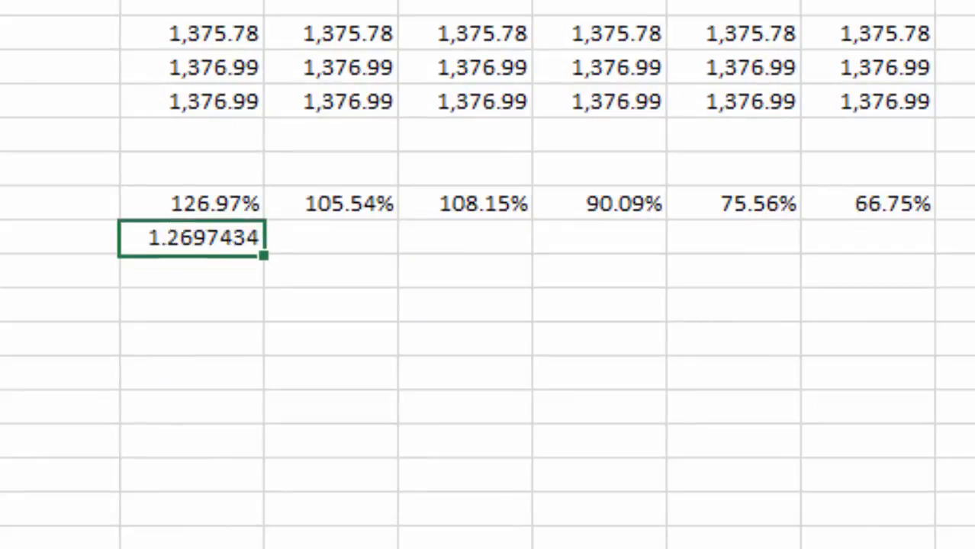
pyautogui.press('F2')
pyautogui.press('End')
pyautogui.press('Left')
pyautogui.press('F4')
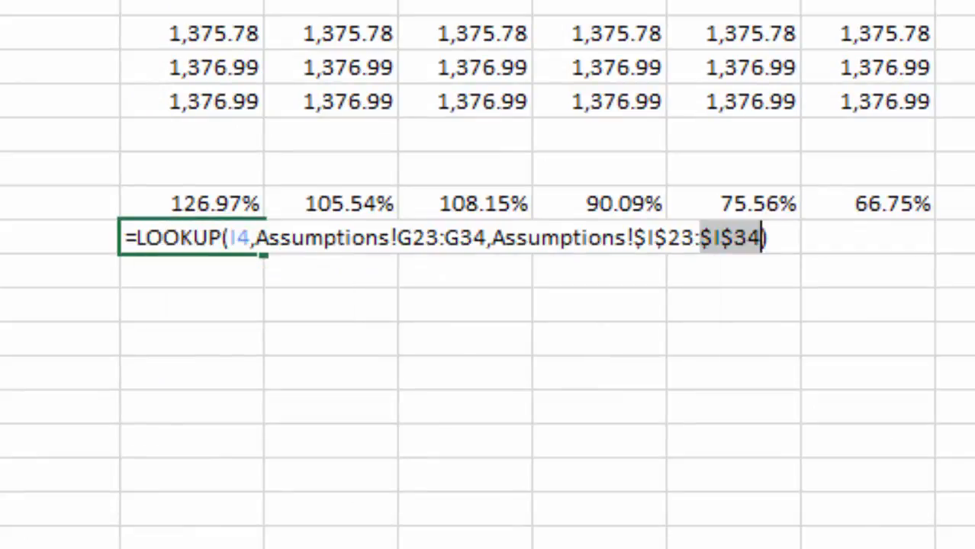
pyautogui.press('Return')
# Step: Format the first month's 3,0 kW factor with two decimals and copy its formula across the months
pyautogui.press('Up')
pyautogui.hotkey('ctrl', 'shift', '1')
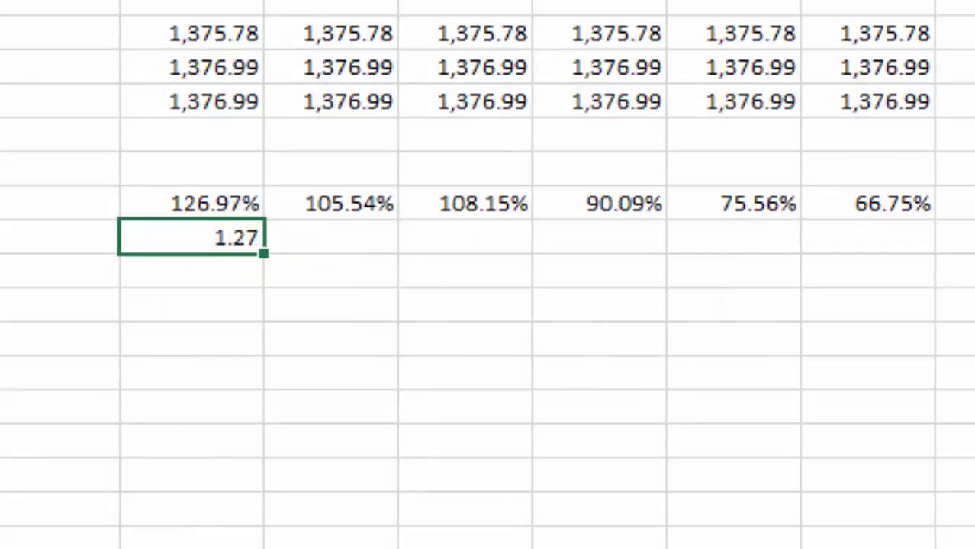
pyautogui.hotkey('ctrl', 'shift', 'r')
pyautogui.press('Left')
pyautogui.press('Right')
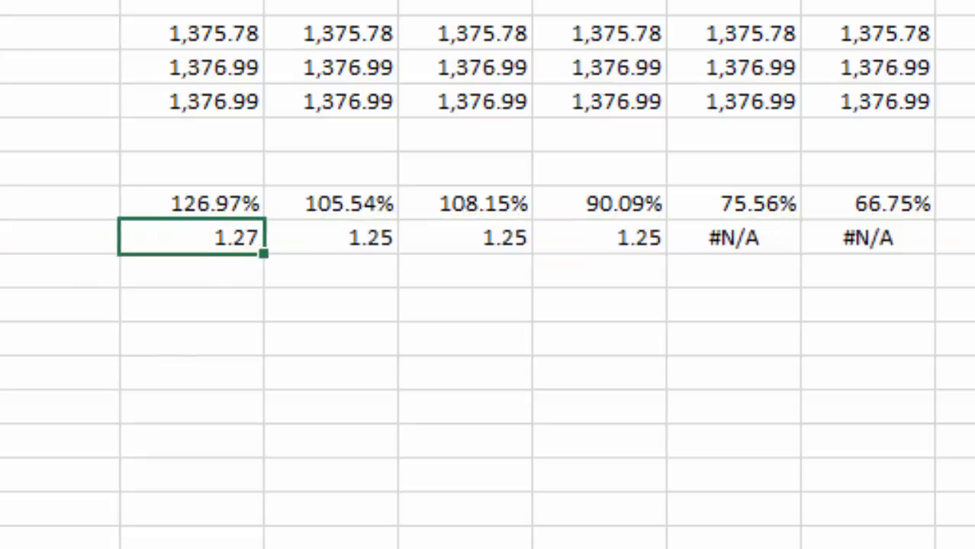
# Step: Re-enter the first month's 3,0 kW Monthly Factor as =LOOKUP(I4,Assumptions!$G$23:$G$34,Assumptions!$I$23:$I$34)
pyautogui.write('=loo')
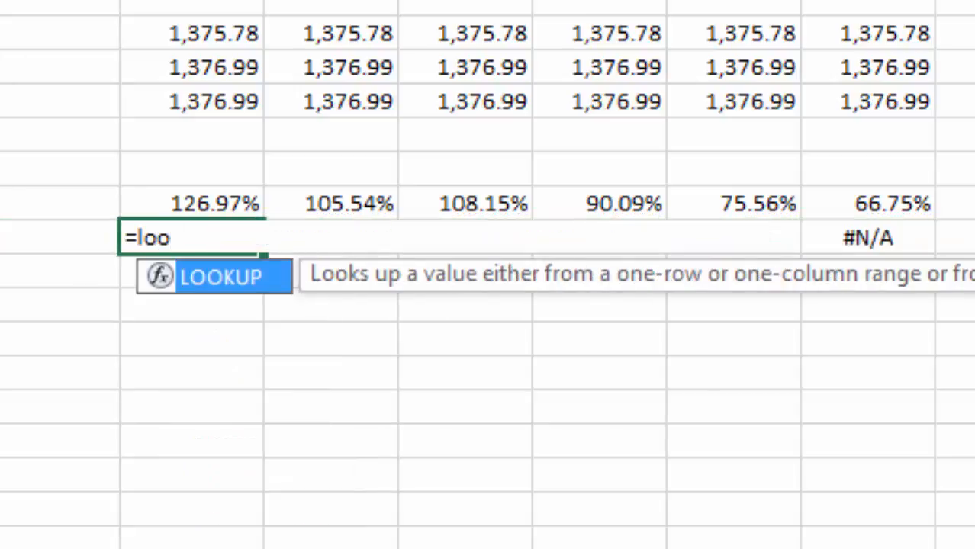
pyautogui.press('Tab')
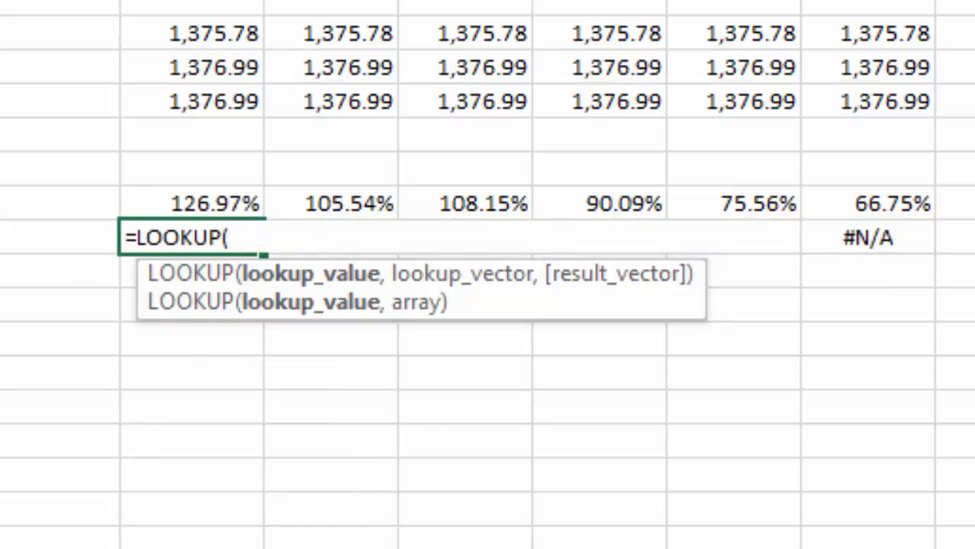
pyautogui.write(',')
pyautogui.hotkey('ctrl', 'pageup')
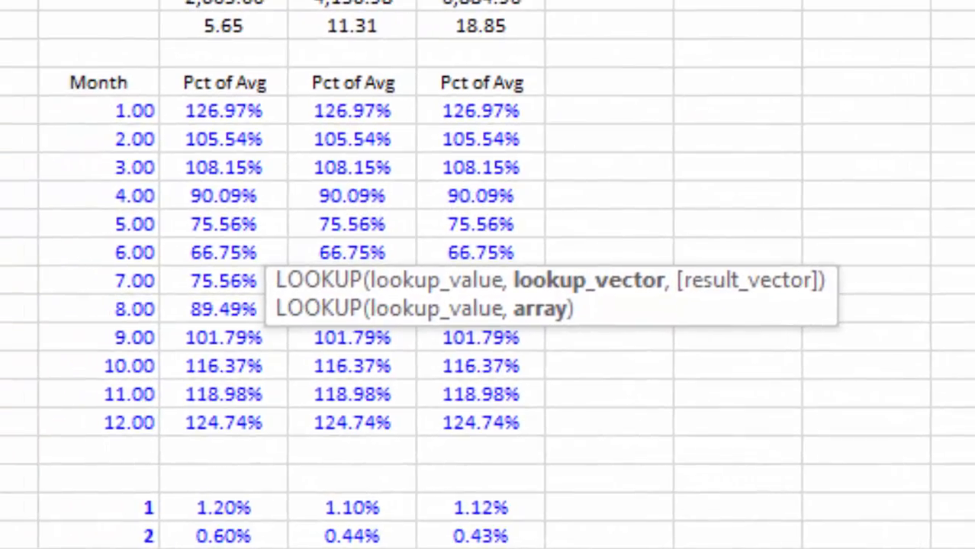
pyautogui.press('Right')
pyautogui.press('Up')
pyautogui.press('Right')
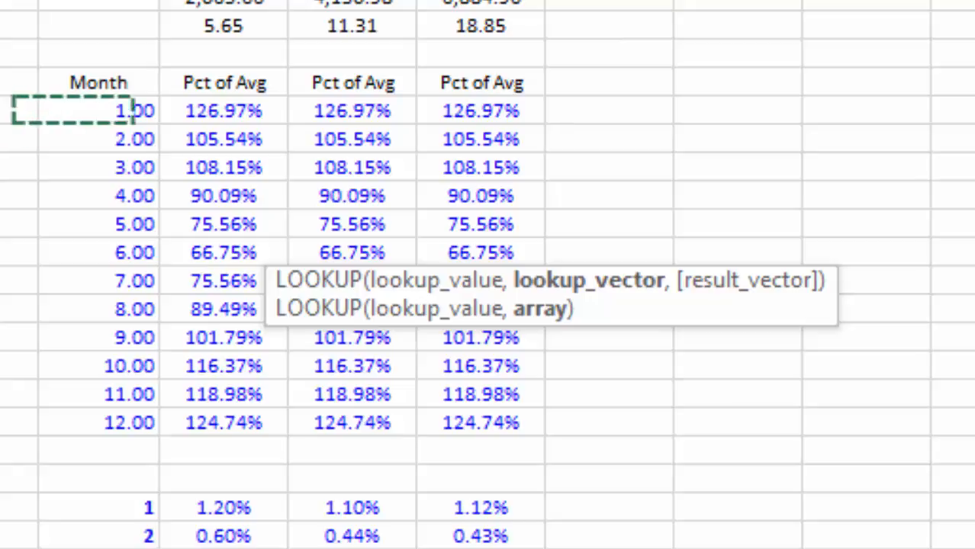
pyautogui.hotkey('ctrl', 'shift', 'Down')
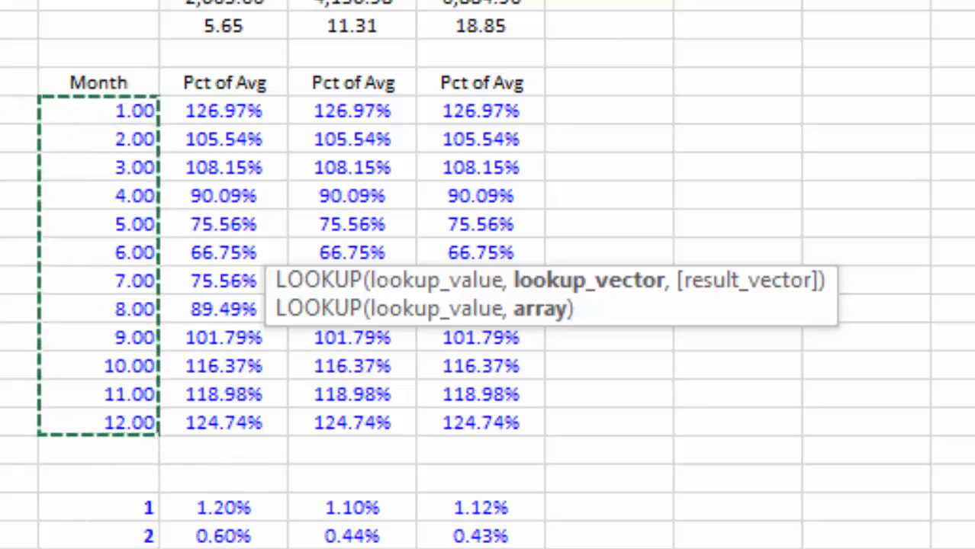
pyautogui.write(',')
pyautogui.click(310, 121)
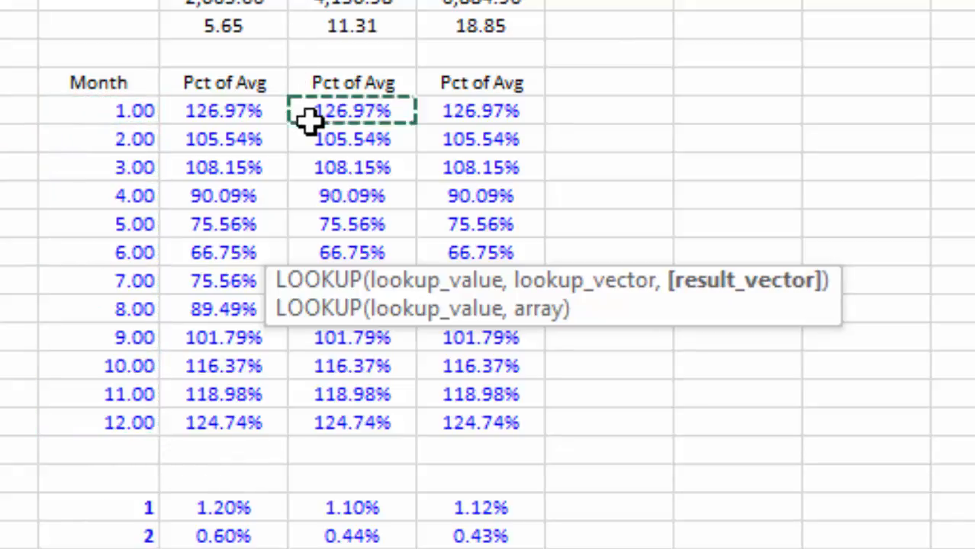
pyautogui.hotkey('ctrl', 'shift', 'Down')
pyautogui.hotkey('ctrl', 'Return')
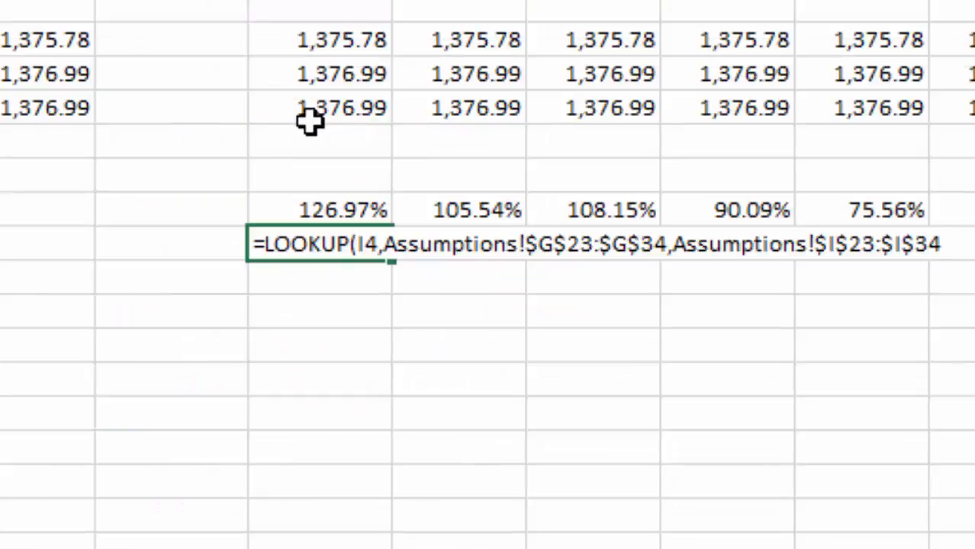
# Step: Copy the 3,0 kW factor formula across all months and format the row as percentages with two decimals
pyautogui.hotkey('ctrl', 'shift', 'Right')
pyautogui.hotkey('ctrl', 'r')
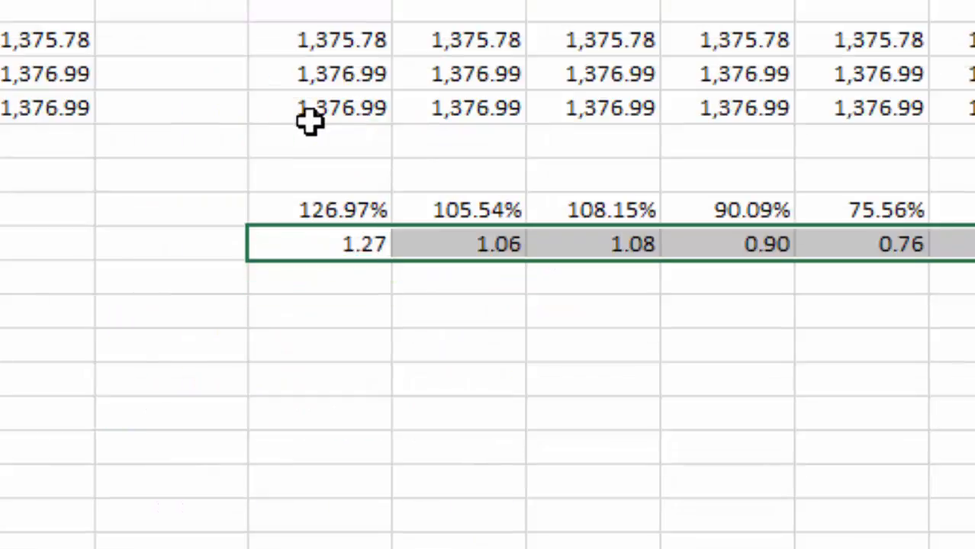
pyautogui.hotkey('ctrl', 'shift', '5')
# Step: Enter the 5,0 kW Monthly Factor as =LOOKUP(I4,Assumptions!$G$23:$G$34,Assumptions!$J$23:$J$34) and copy it across all months
pyautogui.press('Down')
pyautogui.write('=')
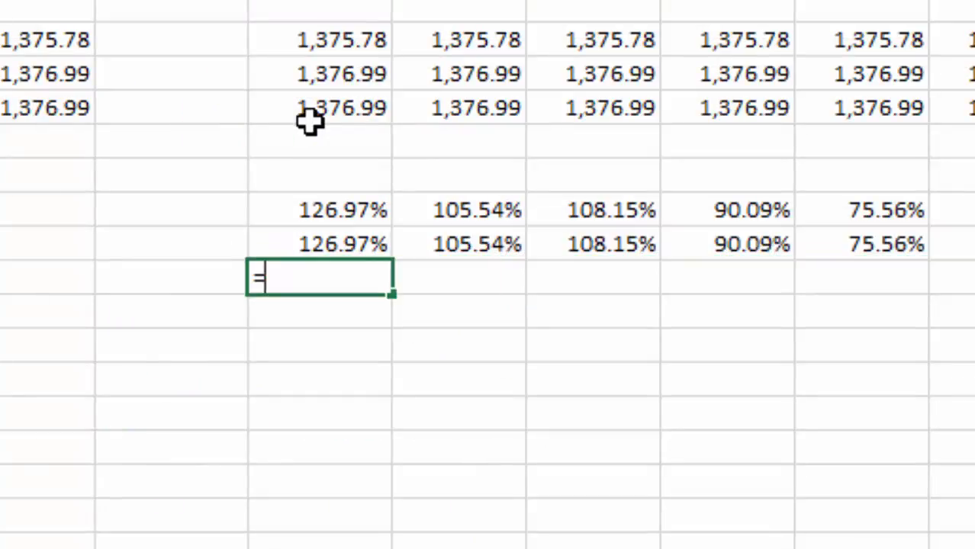
pyautogui.write('loo')
pyautogui.press('Tab')
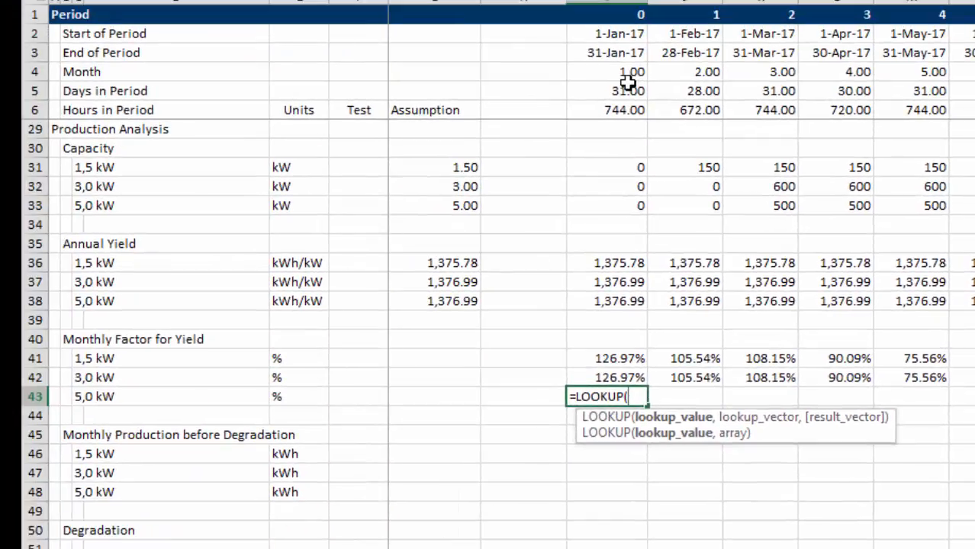
pyautogui.click(627, 76)
pyautogui.write(',')
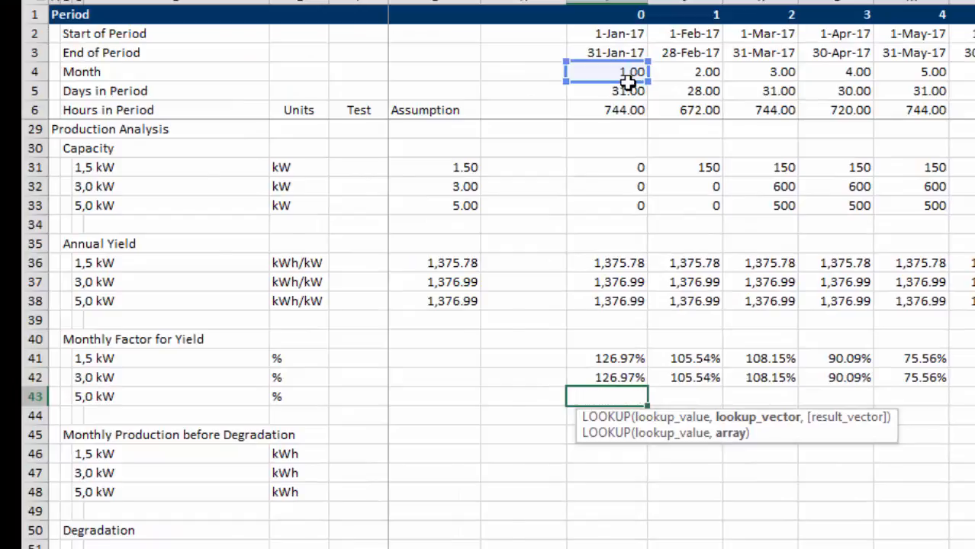
pyautogui.hotkey('ctrl', 'pageup')
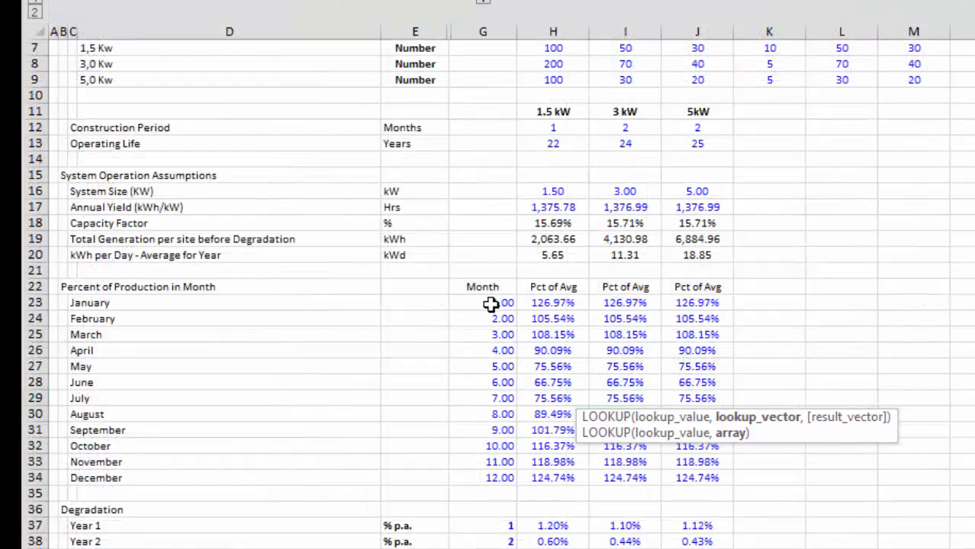
pyautogui.hotkey('ctrl', 'shift', 'Down')
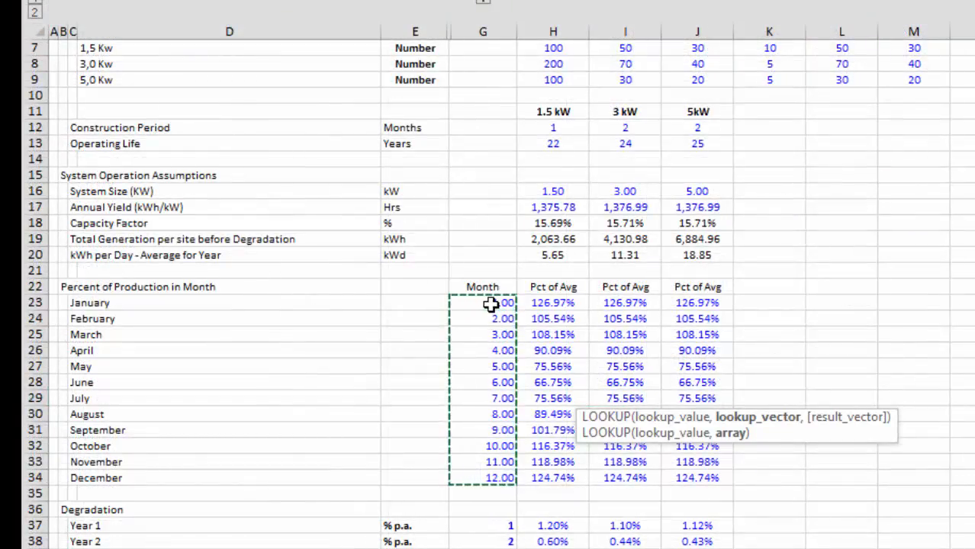
pyautogui.write(',')
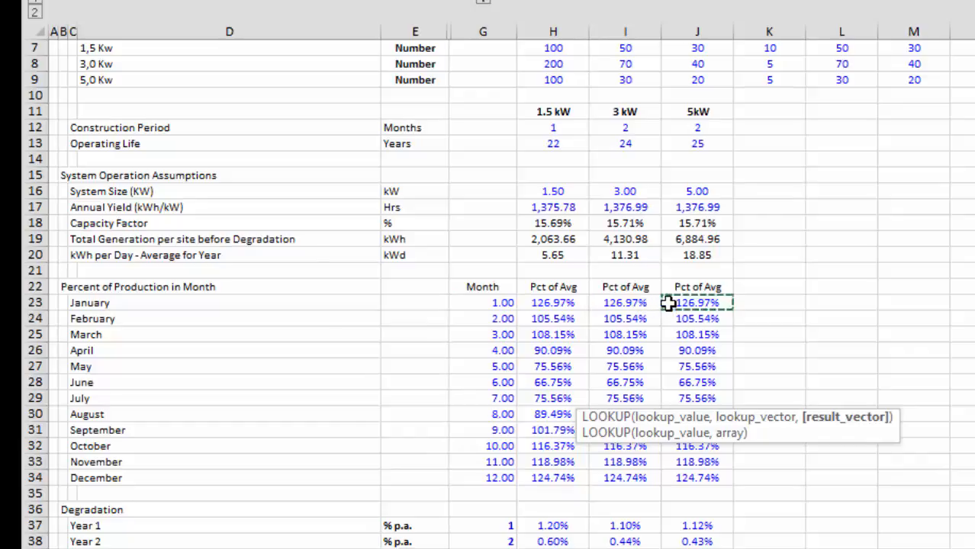
pyautogui.hotkey('ctrl', 'shift', 'Down')
pyautogui.press('Return')
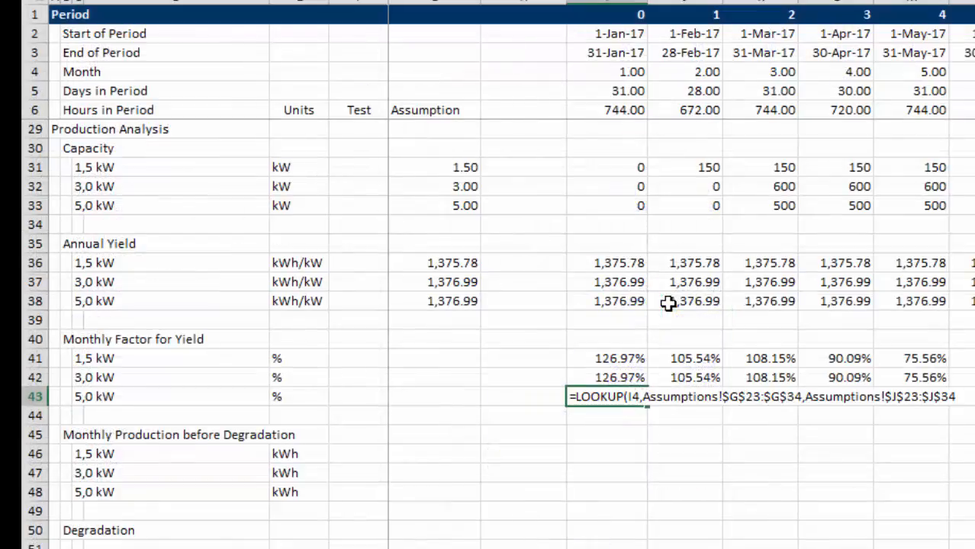
pyautogui.hotkey('ctrl', 'shift', 'Right')
pyautogui.hotkey('ctrl', 'r')
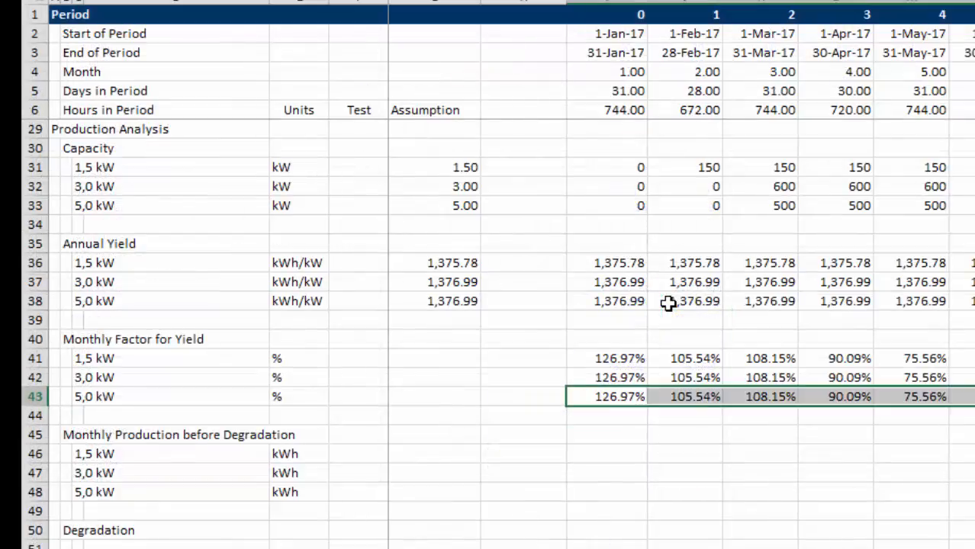
# Step: Calculate the first month's 1,5 kW Monthly Production before Degradation in I46 as =I31*I36*I41/12
pyautogui.press('Down')
pyautogui.press('Down')
pyautogui.press('Down')
pyautogui.press('Left')
pyautogui.press('Left')
pyautogui.press('Left')
pyautogui.press('Left')
pyautogui.press('Left')
pyautogui.press('Left')
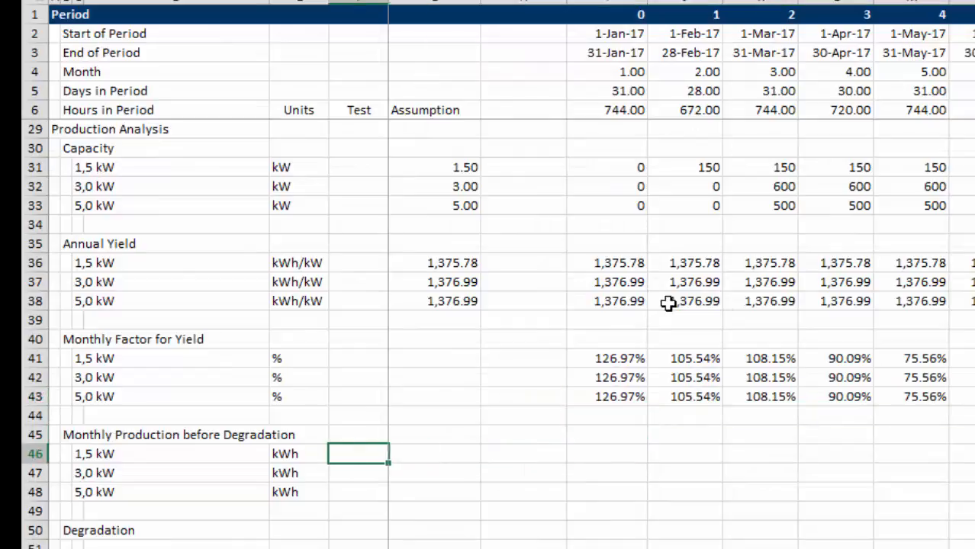
pyautogui.press('Right')
pyautogui.press('Right')
pyautogui.press('Right')
pyautogui.press('Right')
pyautogui.press('Right')
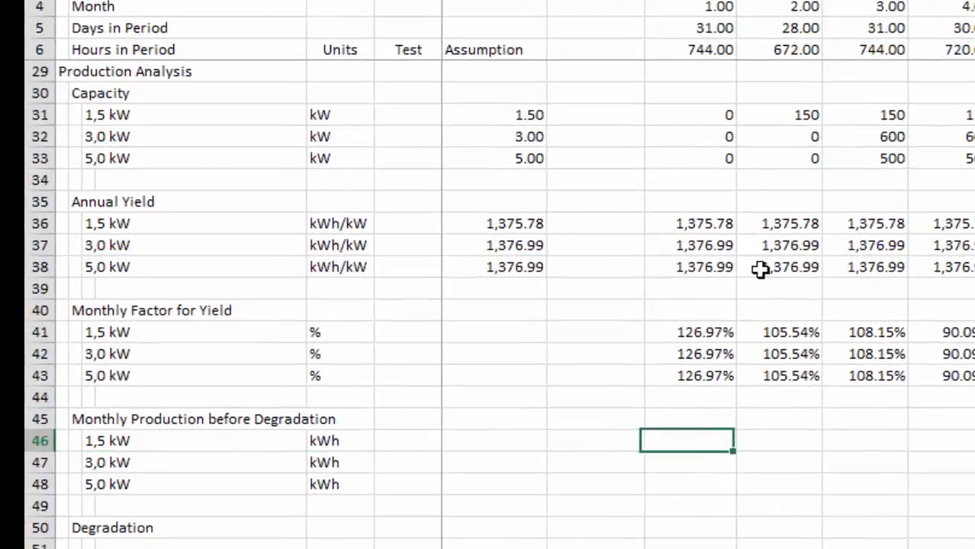
pyautogui.write('=')
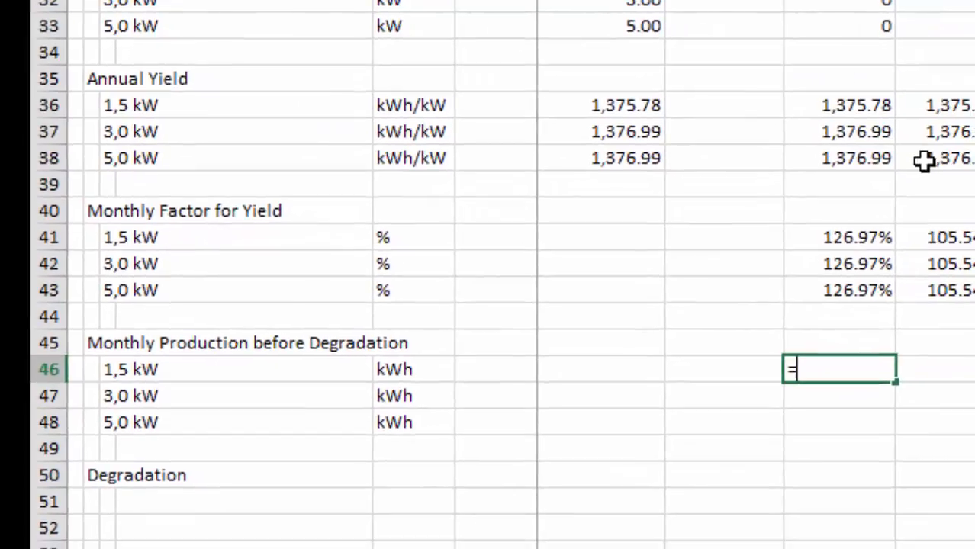
pyautogui.press('Up')
pyautogui.press('Up')
pyautogui.press('Up')
pyautogui.press('Up')
pyautogui.press('Up')
pyautogui.press('Up')
pyautogui.press('Up')
pyautogui.press('Up')
pyautogui.press('Up')
pyautogui.press('Up')
pyautogui.press('Up')
pyautogui.press('Up')
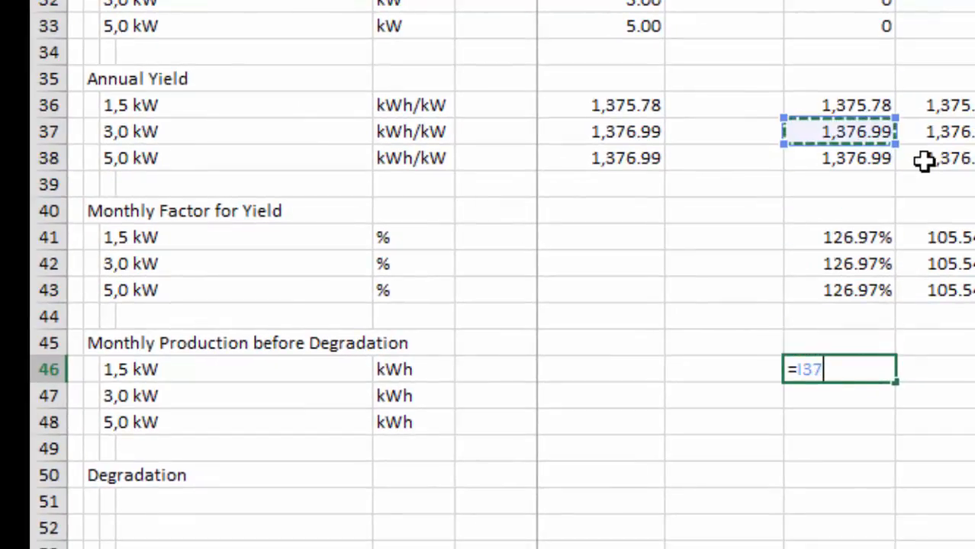
pyautogui.press('Up')
pyautogui.press('Up')
pyautogui.press('Up')
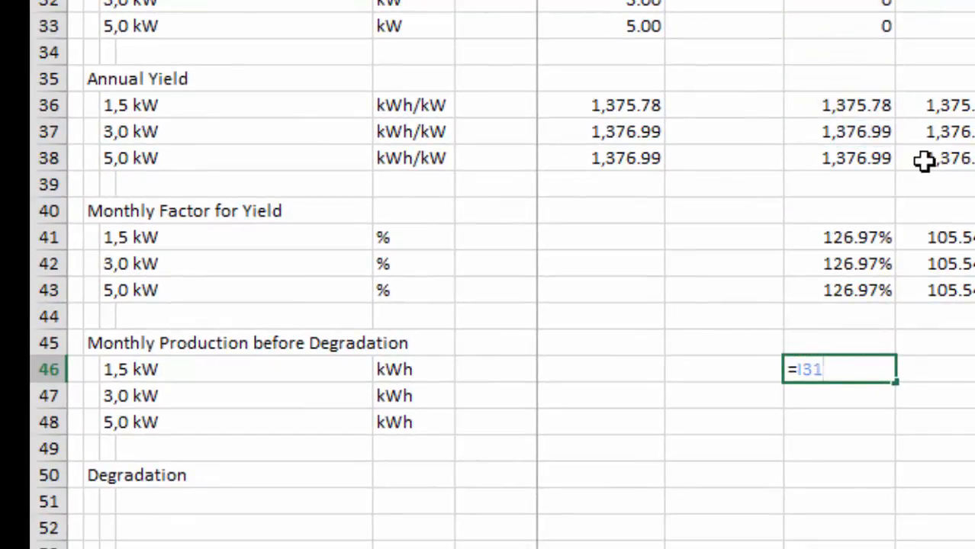
pyautogui.write('*')
pyautogui.press('Up')
pyautogui.press('Up')
pyautogui.press('Up')
pyautogui.press('Up')
pyautogui.press('Up')
pyautogui.press('Up')
pyautogui.press('Up')
pyautogui.press('Up')
pyautogui.press('Up')
pyautogui.press('Up')
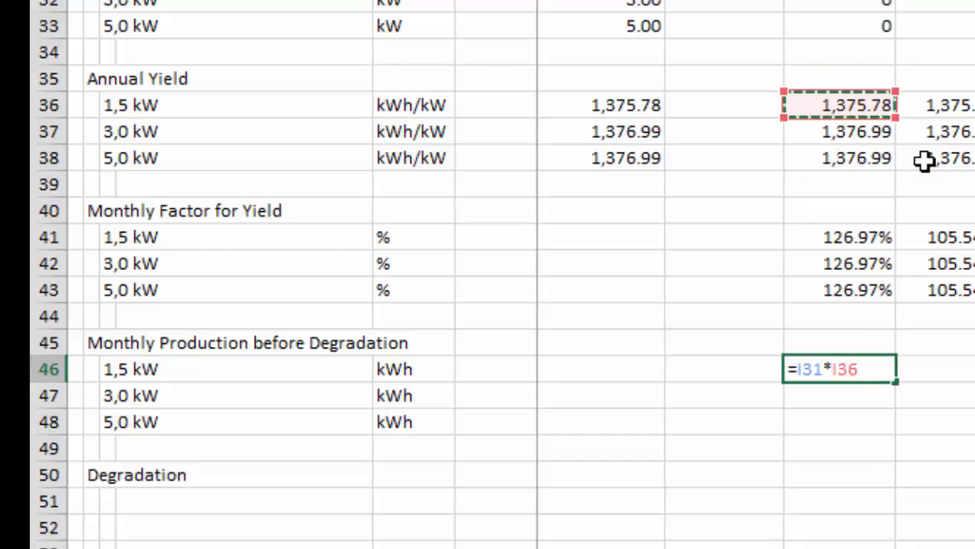
pyautogui.write('*')
pyautogui.press('Up')
pyautogui.press('Up')
pyautogui.press('Up')
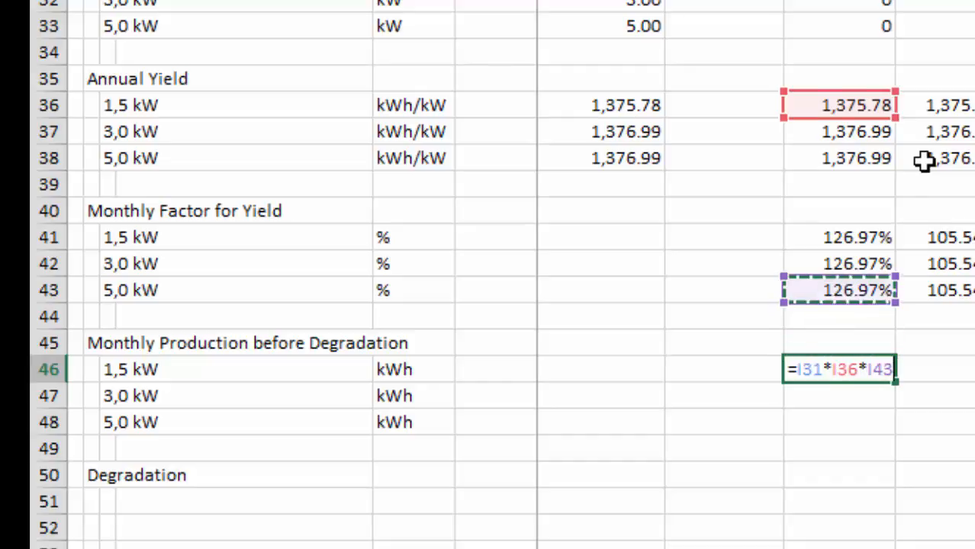
pyautogui.press('Up')
pyautogui.press('Up')
pyautogui.write('/')
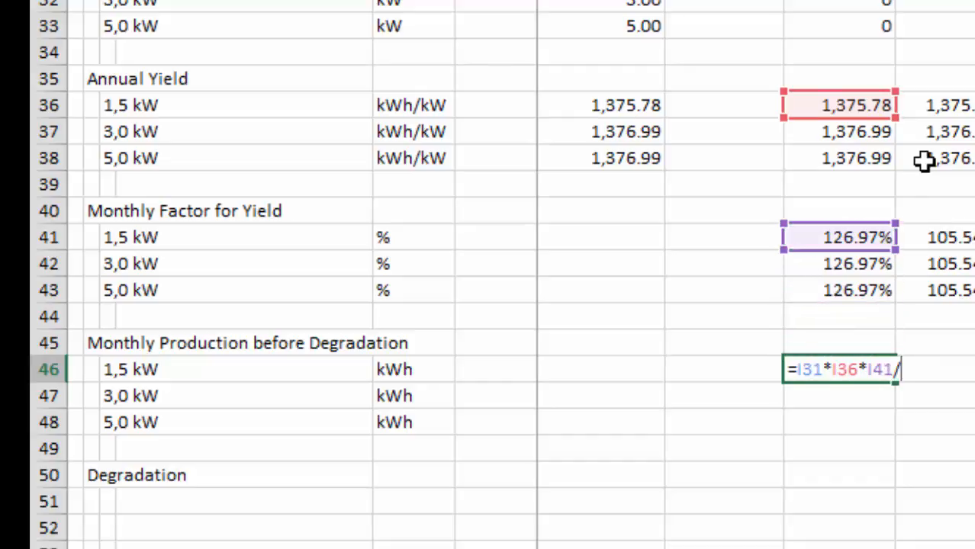
pyautogui.hotkey('ctrl', 'Return')
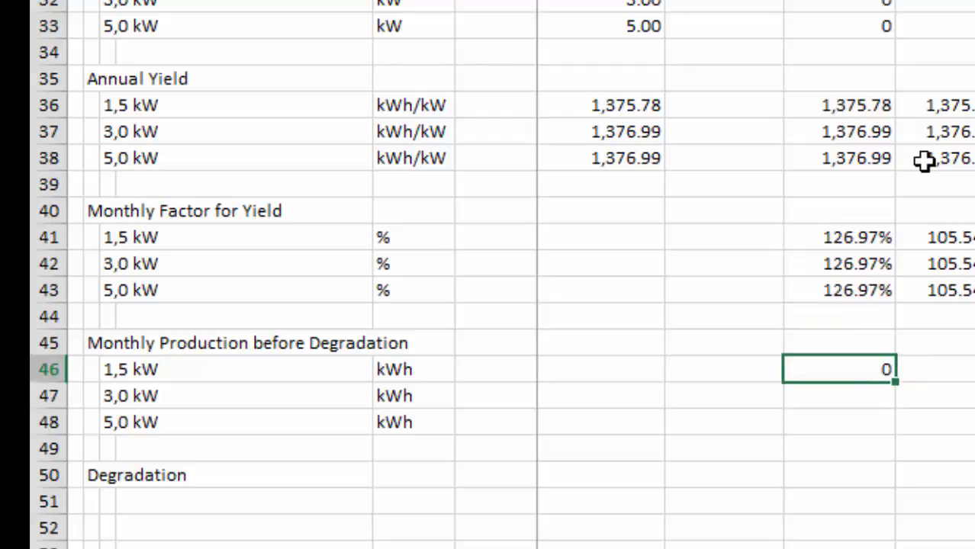
# Step: Copy the 1,5 kW monthly production formula down to the 3,0 kW and 5,0 kW rows and across all months
pyautogui.hotkey('shift', 'Down')
pyautogui.hotkey('shift', 'Down')
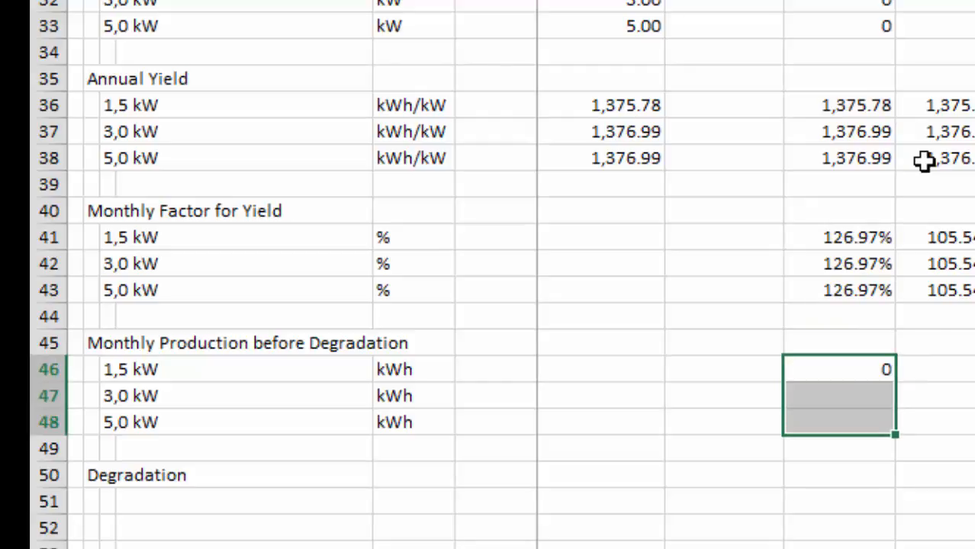
pyautogui.hotkey('ctrl', 'd')
pyautogui.hotkey('ctrl', 'shift', 'r')
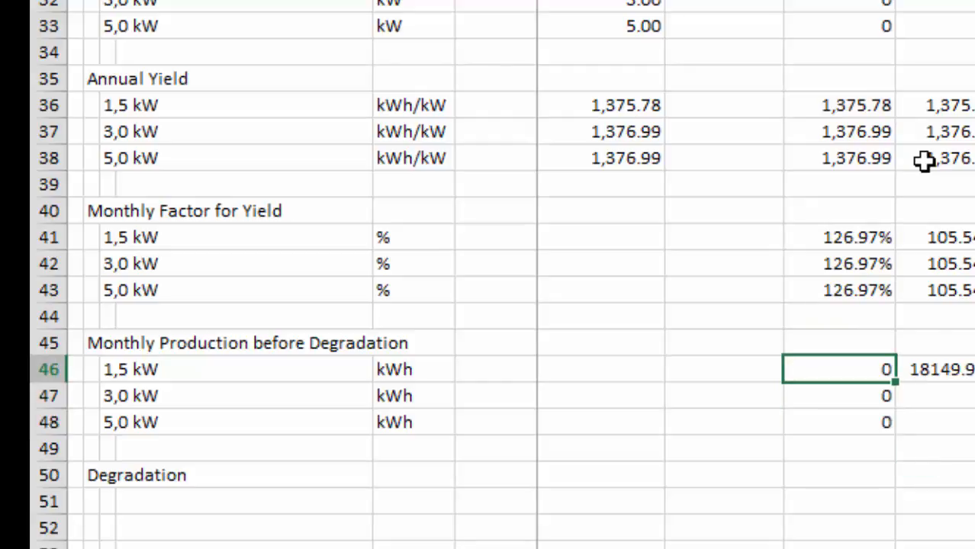
# Step: Format the three Monthly Production before Degradation rows with thousands separators and two decimals across all months
pyautogui.hotkey('shift', 'Down')
pyautogui.hotkey('shift', 'Down')
pyautogui.hotkey('ctrl', 'shift', 'Right')
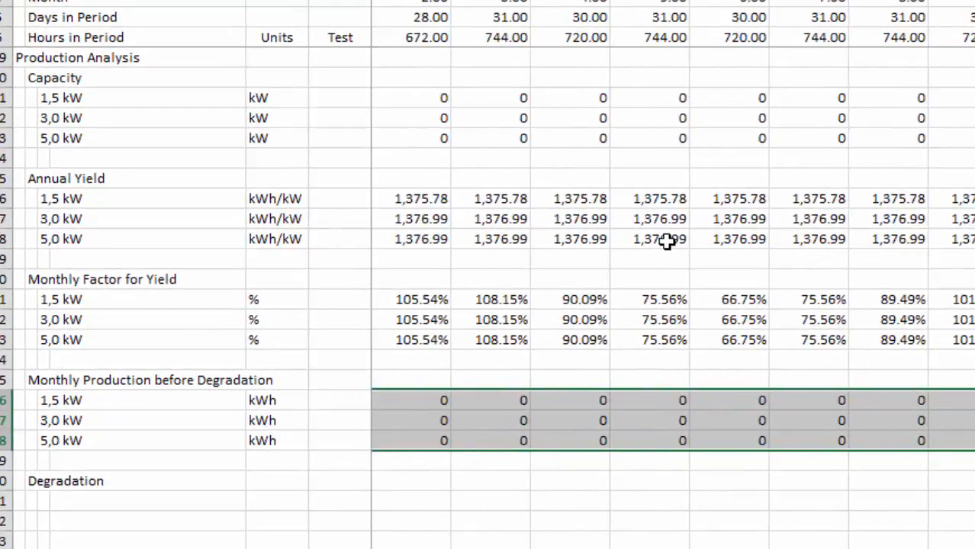
pyautogui.hotkey('ctrl', 'shift', '1')
pyautogui.press('Home')
pyautogui.press('Right')
pyautogui.press('Right')
pyautogui.press('Right')
pyautogui.press('Right')
pyautogui.press('Right')
pyautogui.press('Right')
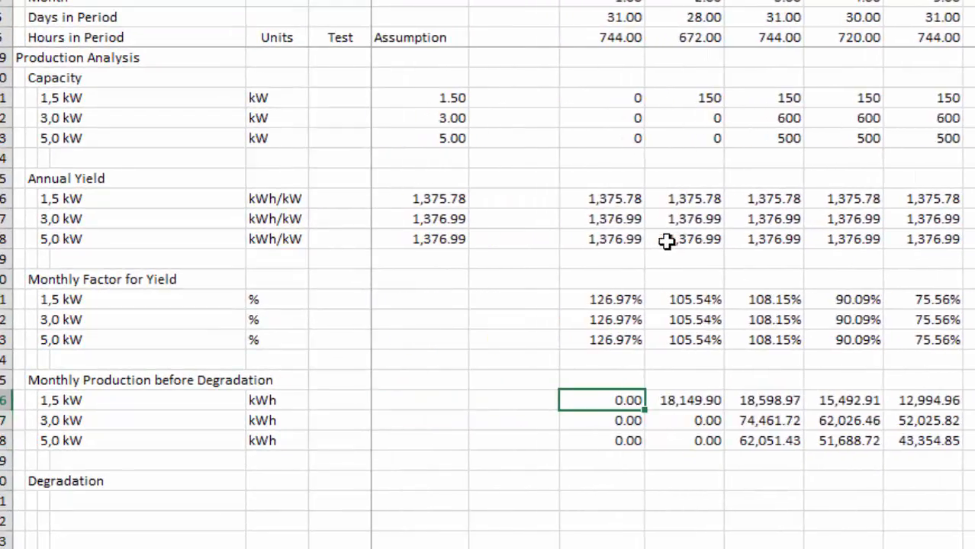
# Step: Review the monthly production values before degradation for the three system sizes across the following years
pyautogui.press('Right')
pyautogui.press('Right')
pyautogui.press('Right')
pyautogui.press('Right')
pyautogui.press('Right')
pyautogui.press('Right')
pyautogui.press('Right')
pyautogui.press('Right')
pyautogui.press('Right')
pyautogui.press('Right')
pyautogui.press('Right')
pyautogui.press('Right')
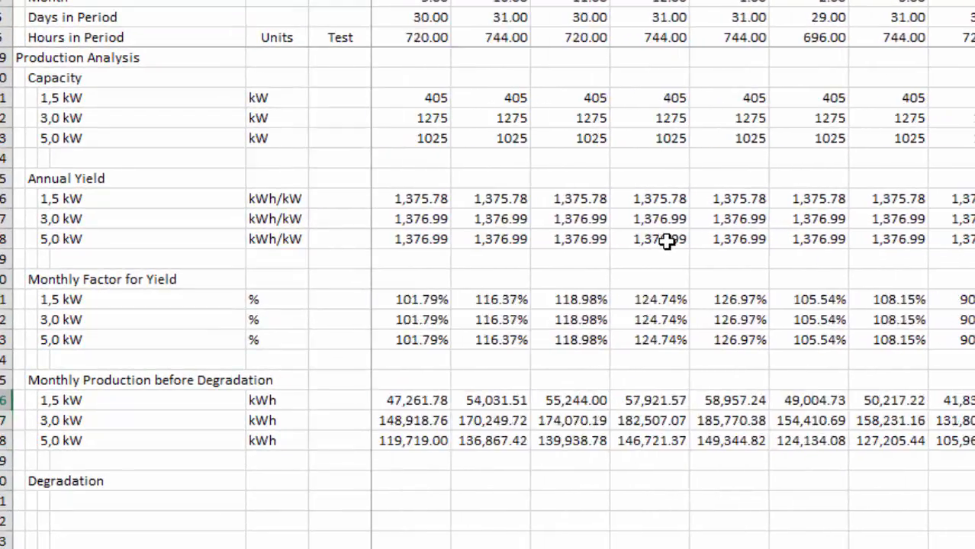
pyautogui.press('Right')
pyautogui.press('Right')
pyautogui.press('Right')
pyautogui.press('Right')
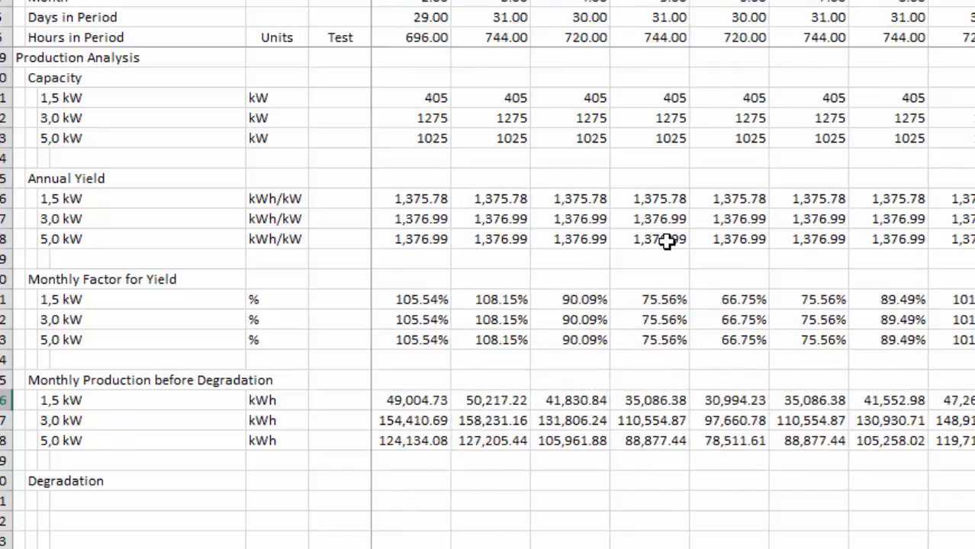
pyautogui.press('Right')
pyautogui.press('Right')
pyautogui.press('Right')
pyautogui.press('Right')
pyautogui.press('Right')
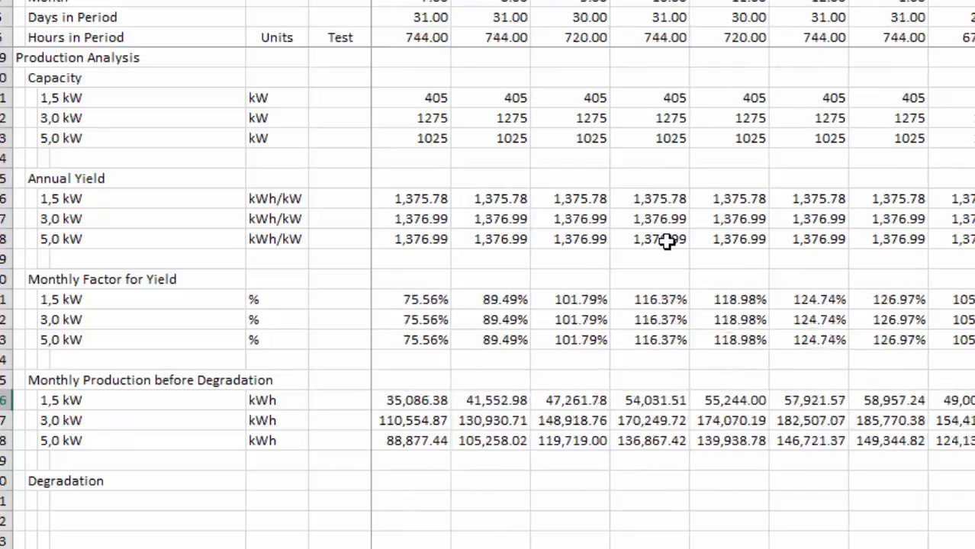
pyautogui.press('Right')
pyautogui.press('Right')
pyautogui.press('Right')
pyautogui.press('Right')
pyautogui.press('Right')
pyautogui.press('Right')
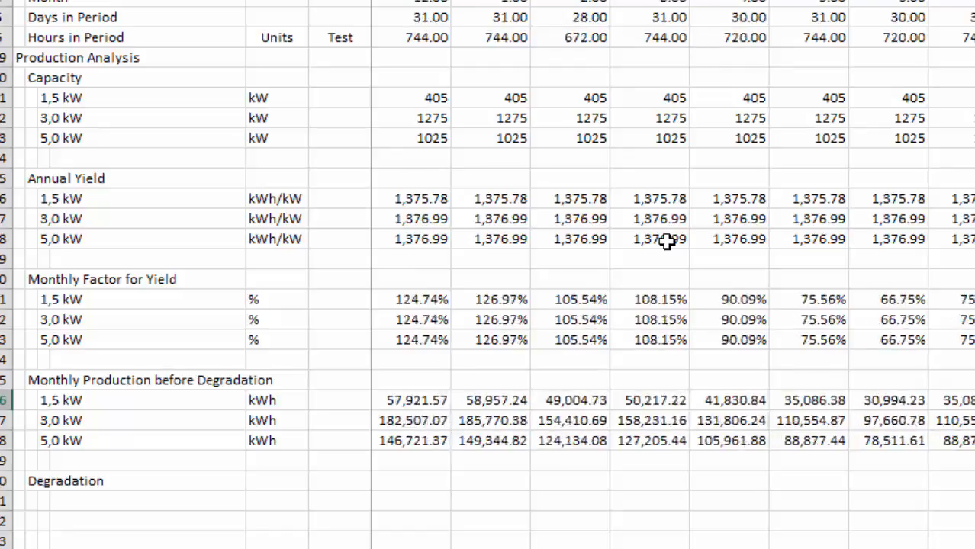
pyautogui.press('Right')
pyautogui.press('Right')
pyautogui.press('Right')
pyautogui.press('Right')
pyautogui.press('Right')
pyautogui.press('Right')
pyautogui.press('Right')
pyautogui.press('Right')
pyautogui.press('Right')
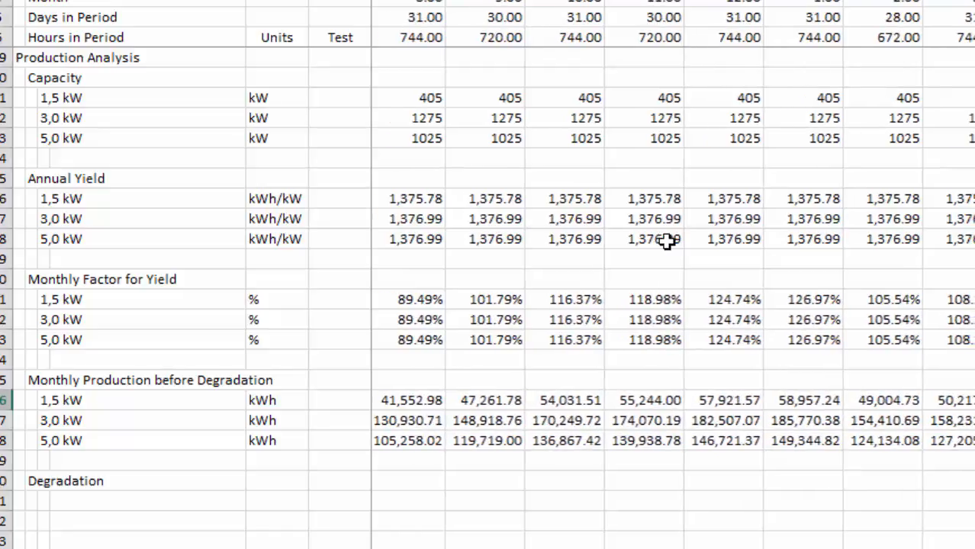
pyautogui.press('Left')
pyautogui.press('Left')
pyautogui.press('Left')
pyautogui.press('Left')
pyautogui.press('Left')
pyautogui.press('Left')
pyautogui.press('Left')
pyautogui.press('Left')
pyautogui.press('Left')
pyautogui.press('Left')
pyautogui.press('Left')
pyautogui.press('Left')
pyautogui.press('Left')
pyautogui.press('Left')
pyautogui.press('Left')
pyautogui.press('Left')
pyautogui.press('Left')
pyautogui.press('Left')
pyautogui.press('Left')
pyautogui.press('Left')
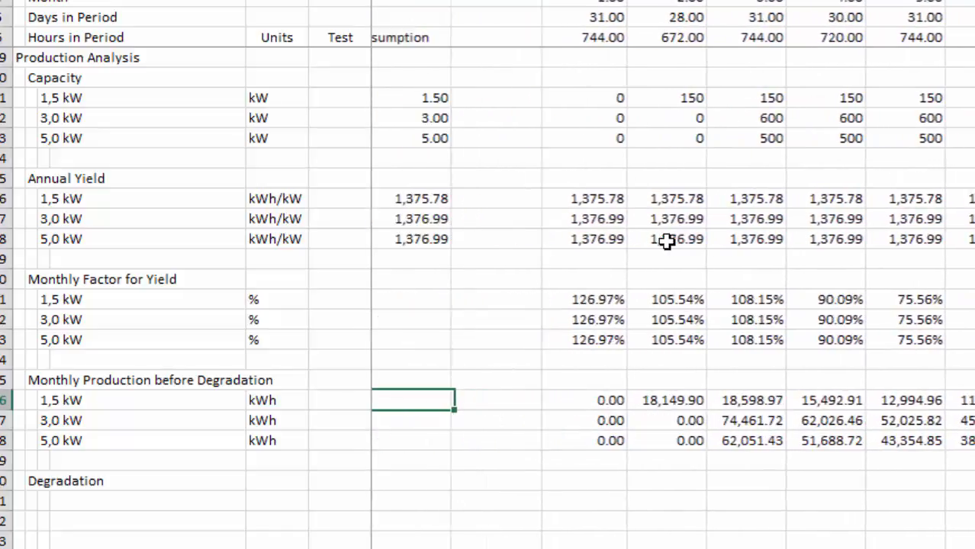
# Step: Insert blank rows above the Degradation section and enter the heading Capacity Factors in row 50
pyautogui.press('Left')
pyautogui.press('Left')
pyautogui.press('Down')
pyautogui.press('Down')
pyautogui.press('Down')
pyautogui.press('Down')
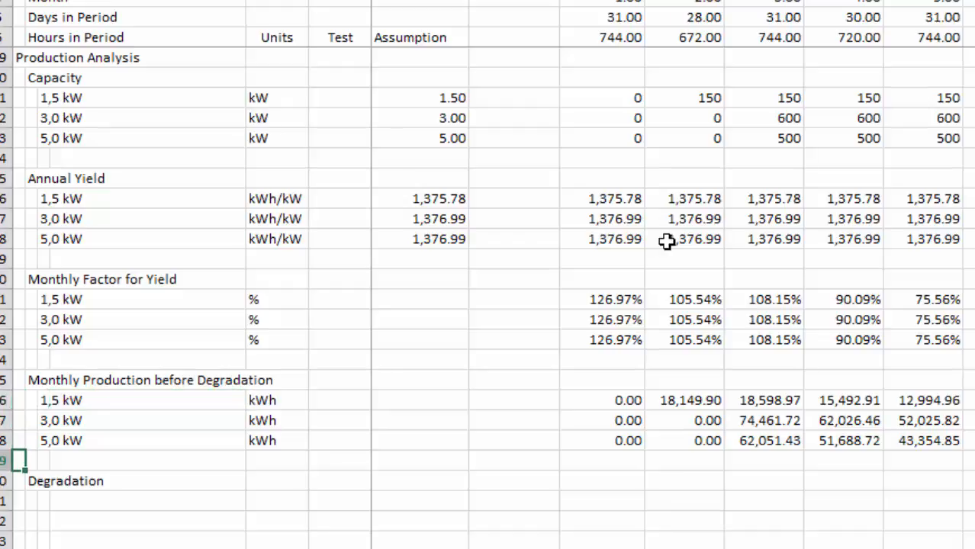
pyautogui.hotkey('shift', 'space')
pyautogui.hotkey('shift', 'Down')
pyautogui.hotkey('shift', 'Down')
pyautogui.hotkey('shift', 'Down')
pyautogui.hotkey('shift', 'Down')
pyautogui.hotkey('shift', 'Down')
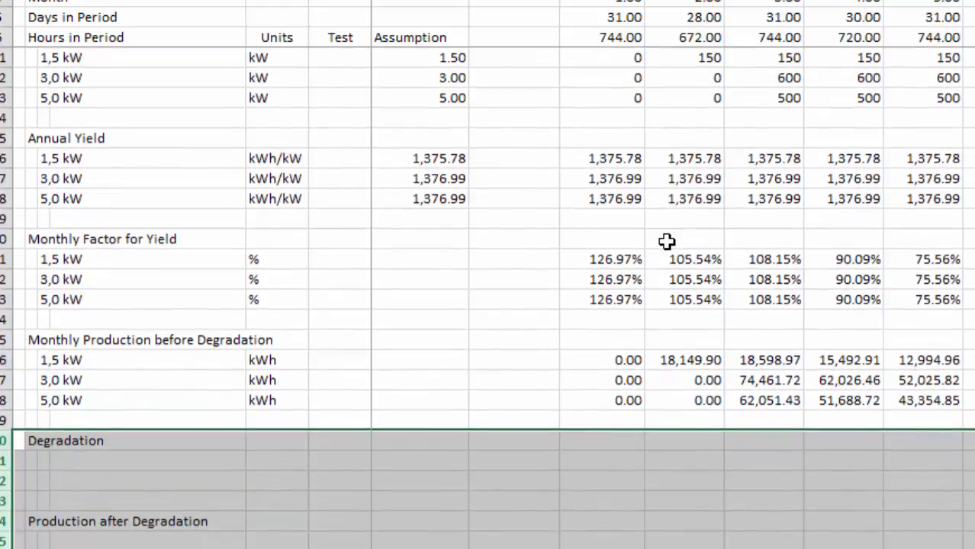
pyautogui.hotkey('ctrl', 'shift', '+')
pyautogui.press('Down')
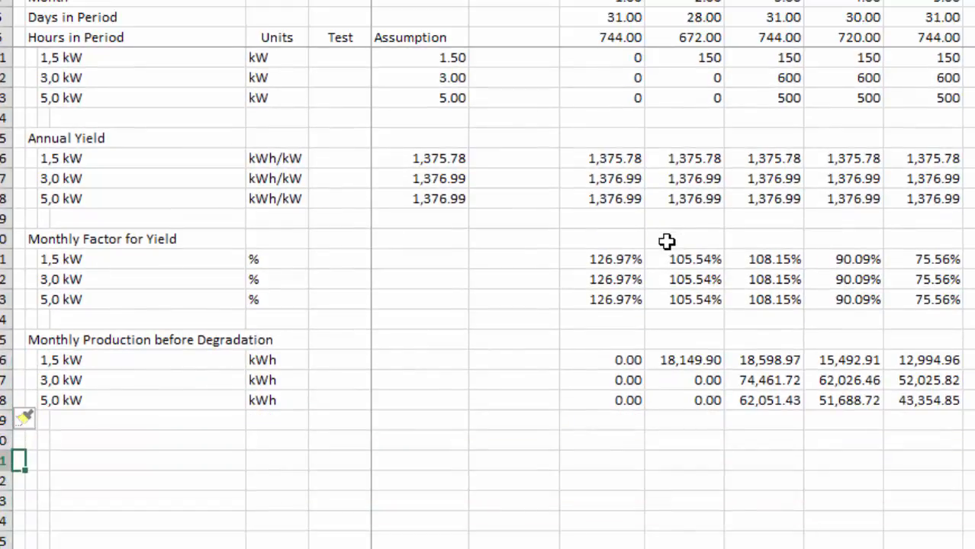
pyautogui.write('Capacity Factor')
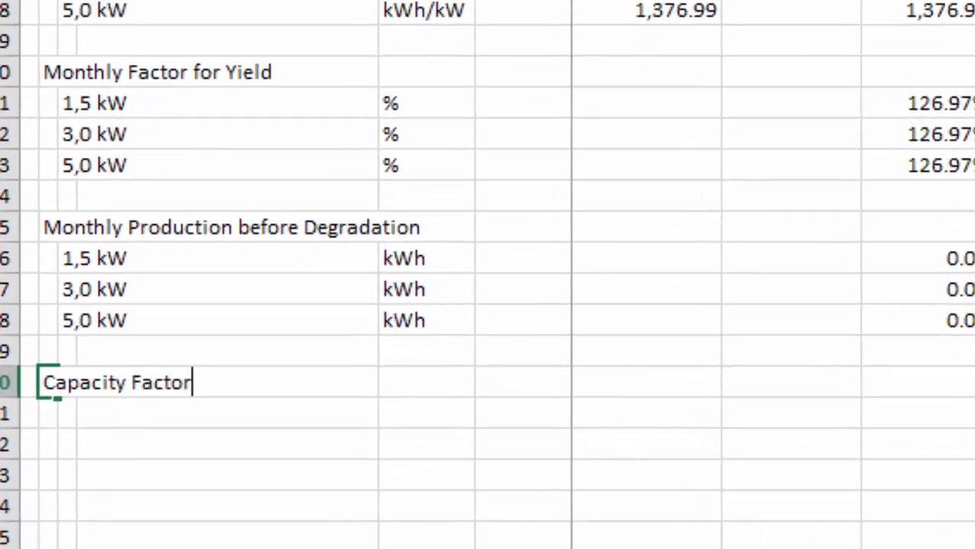
# Step: Copy the labels 1,5 kW, 3,0 kW and 5,0 kW from Monthly Production before Degradation into the three rows directly below Capacity Factors
pyautogui.press('Up')
pyautogui.press('Up')
pyautogui.press('Up')
pyautogui.press('Up')
pyautogui.press('Right')
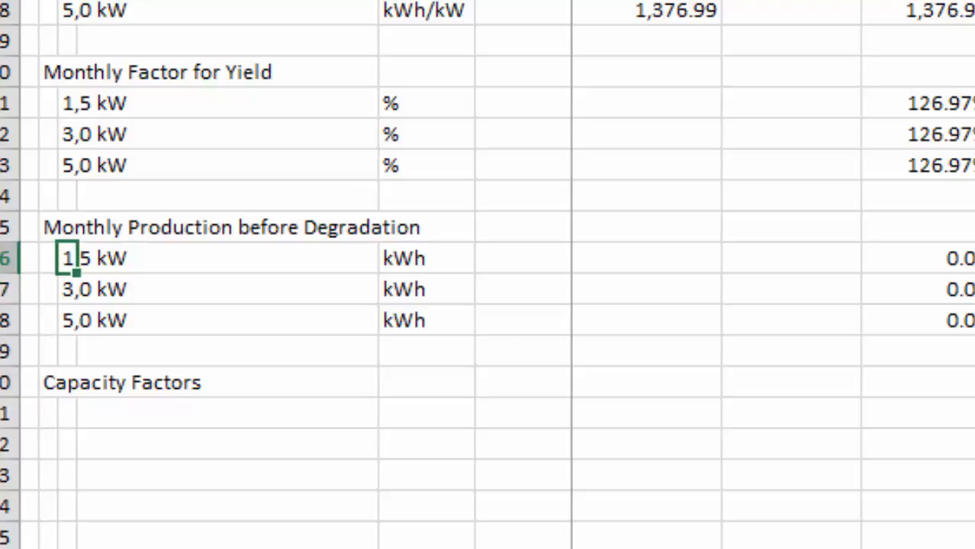
pyautogui.hotkey('shift', 'Down')
pyautogui.hotkey('shift', 'Down')
pyautogui.hotkey('shift', 'Up')
pyautogui.hotkey('shift', 'Down')
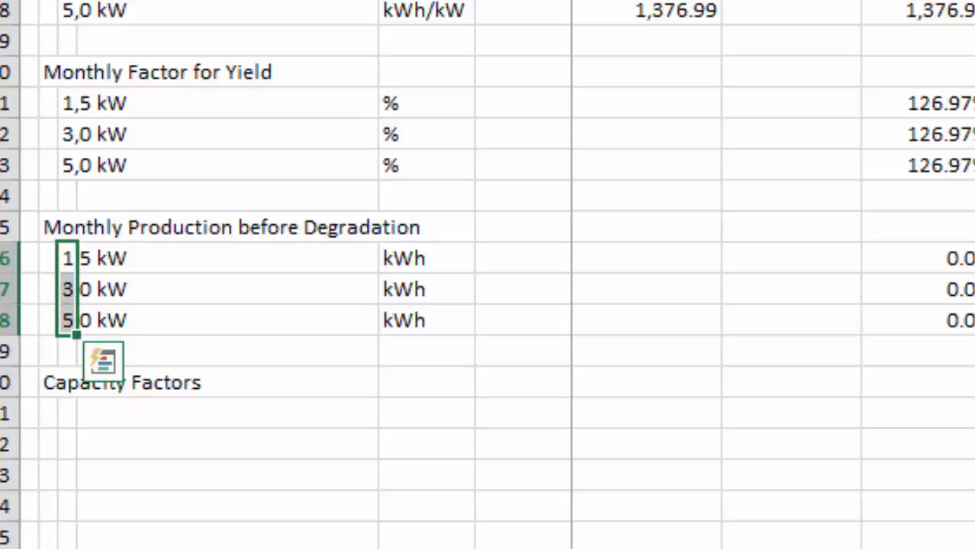
pyautogui.hotkey('ctrl', 'c')
pyautogui.press('Down')
pyautogui.press('Down')
pyautogui.press('Down')
pyautogui.press('Down')
pyautogui.press('Down')
pyautogui.press('Down')
pyautogui.hotkey('ctrl', 'v')
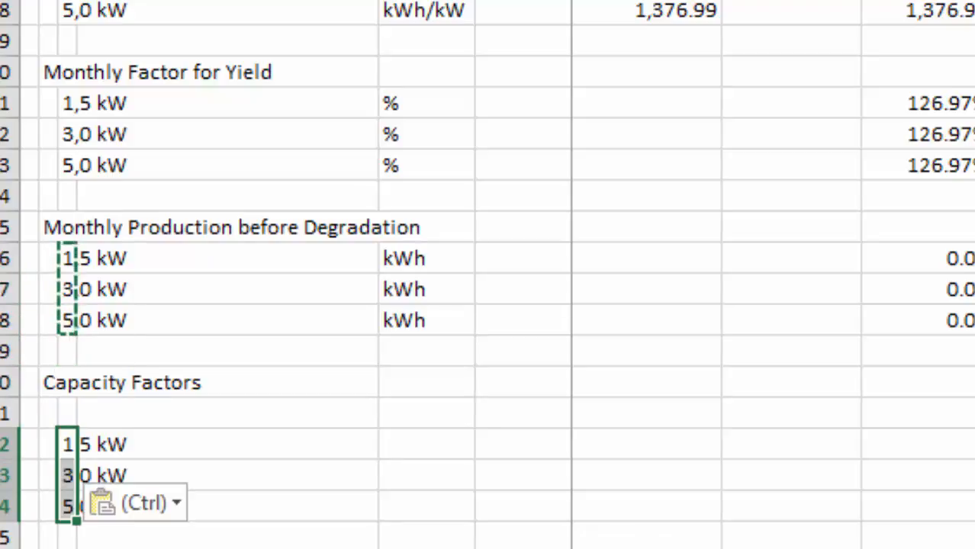
pyautogui.hotkey('ctrl', 'z')
pyautogui.press('Up')
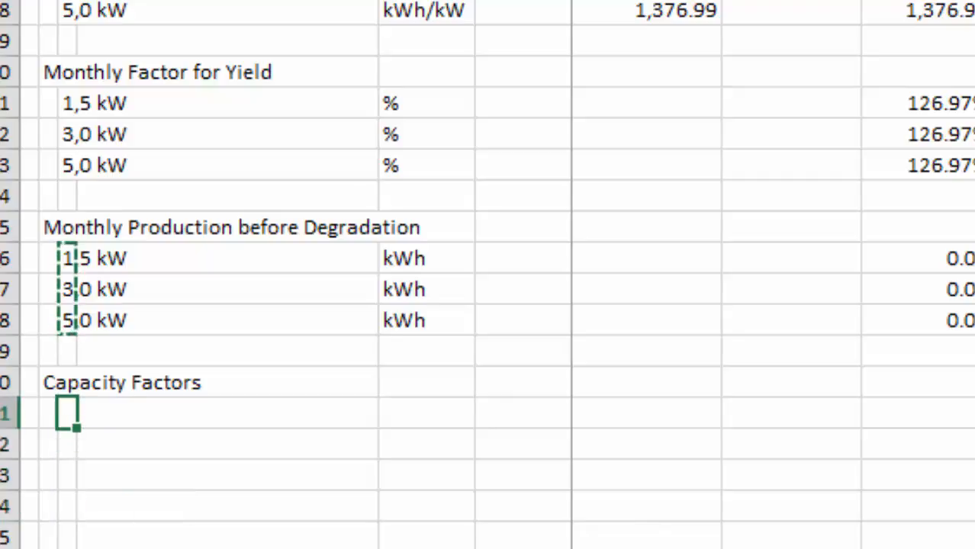
pyautogui.hotkey('ctrl', 'v')
pyautogui.press('Escape')
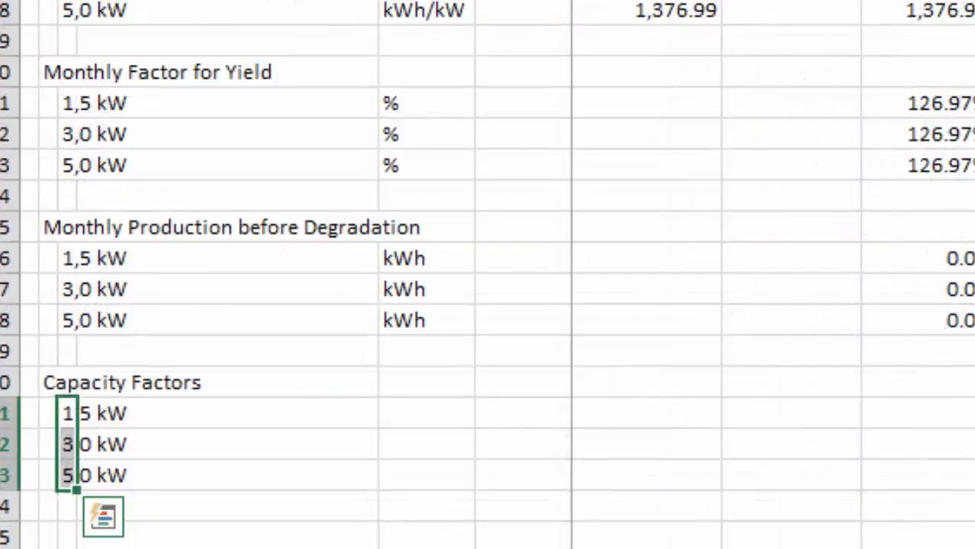
pyautogui.press('Escape')
# Step: Copy the % units from the Monthly Factor for Yield rows to the three Capacity Factors rows
pyautogui.press('Right')
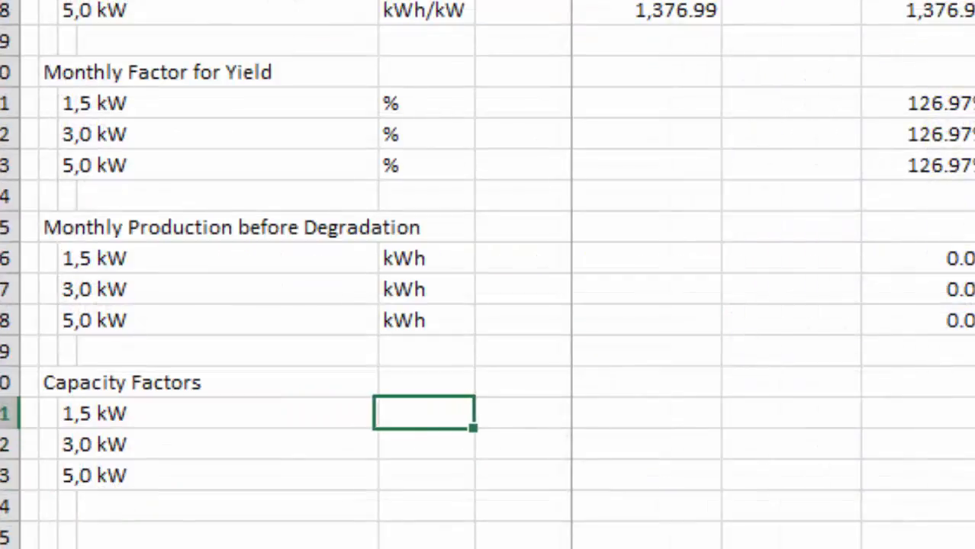
pyautogui.press('Up')
pyautogui.press('Up')
pyautogui.press('Up')
pyautogui.press('Up')
pyautogui.press('Up')
pyautogui.press('Up')
pyautogui.press('Up')
pyautogui.press('Up')
pyautogui.press('Up')
pyautogui.press('Up')
pyautogui.press('Up')
pyautogui.press('Up')
pyautogui.press('Up')
pyautogui.press('Up')
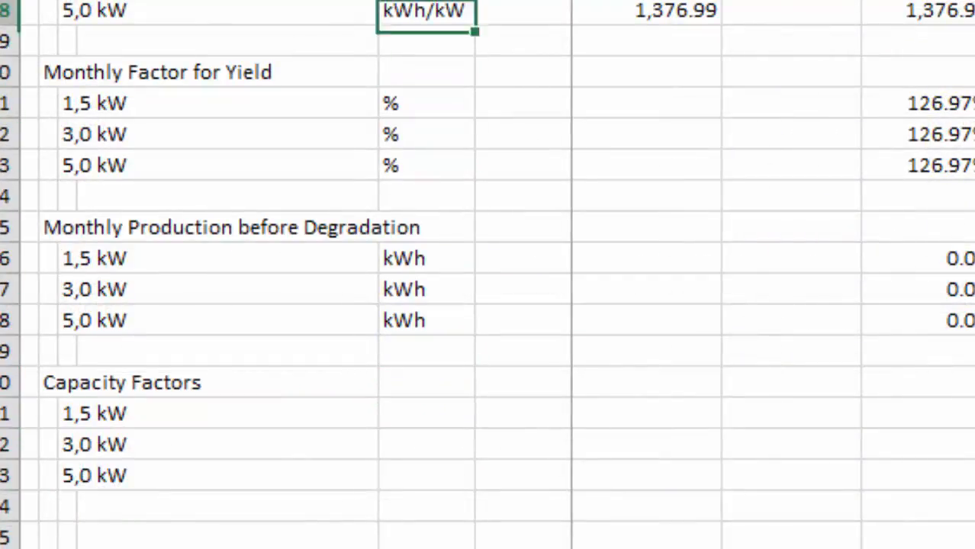
pyautogui.press('Down')
pyautogui.press('Down')
pyautogui.press('Down')
pyautogui.press('Down')
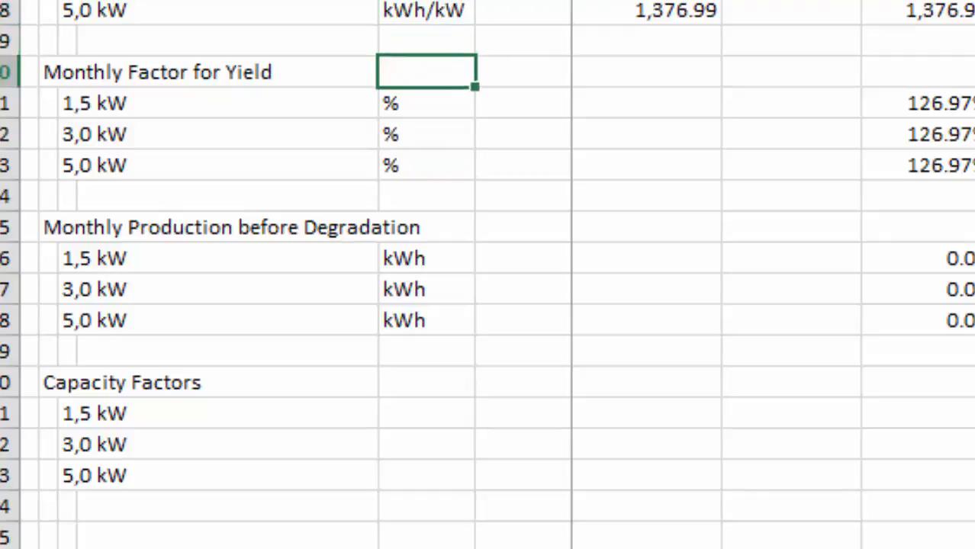
pyautogui.hotkey('shift', 'Down')
pyautogui.hotkey('shift', 'Down')
pyautogui.hotkey('ctrl', 'c')
pyautogui.press('Down')
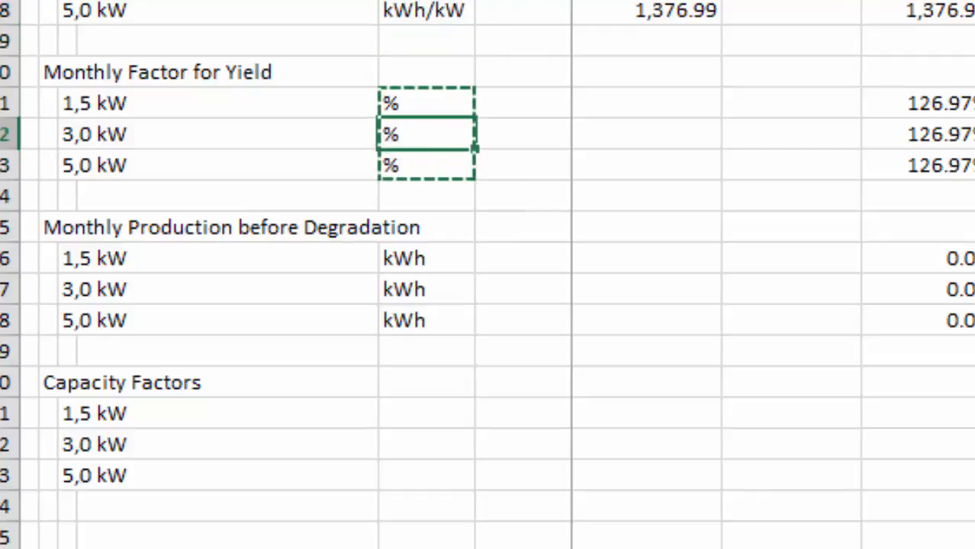
pyautogui.press('Down')
pyautogui.press('Down')
pyautogui.press('Down')
pyautogui.press('Down')
pyautogui.press('Down')
pyautogui.press('Down')
pyautogui.press('Down')
pyautogui.press('Down')
pyautogui.press('Down')
pyautogui.hotkey('ctrl', 'v')
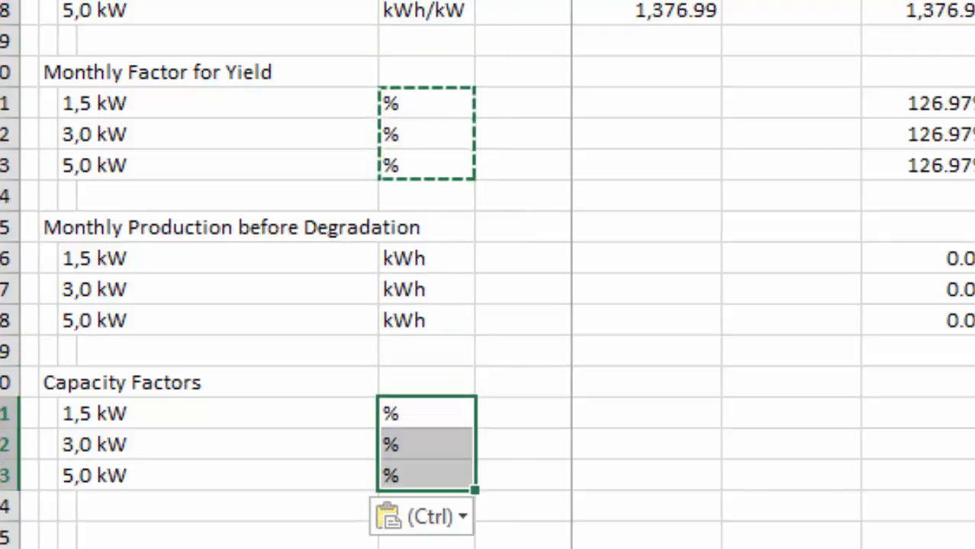
# Step: Calculate the first month's 1,5 kW capacity factor in I51 as =I46/I$6/I31, dividing production by hours in period and capacity
pyautogui.press('Escape')
pyautogui.press('Right')
pyautogui.press('Right')
pyautogui.press('Right')
pyautogui.press('Right')
pyautogui.write('=')
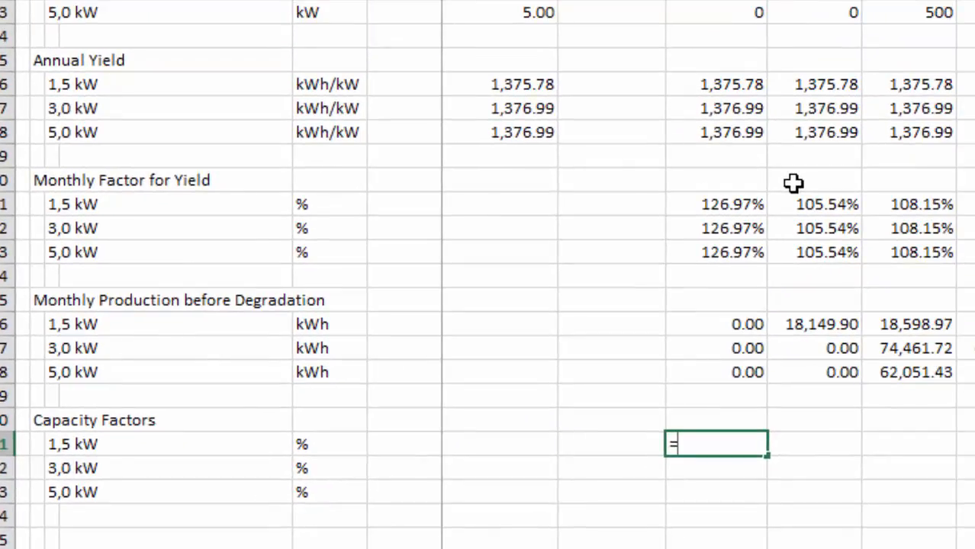
pyautogui.press('Up')
pyautogui.press('Up')
pyautogui.press('Up')
pyautogui.press('Up')
pyautogui.press('Up')
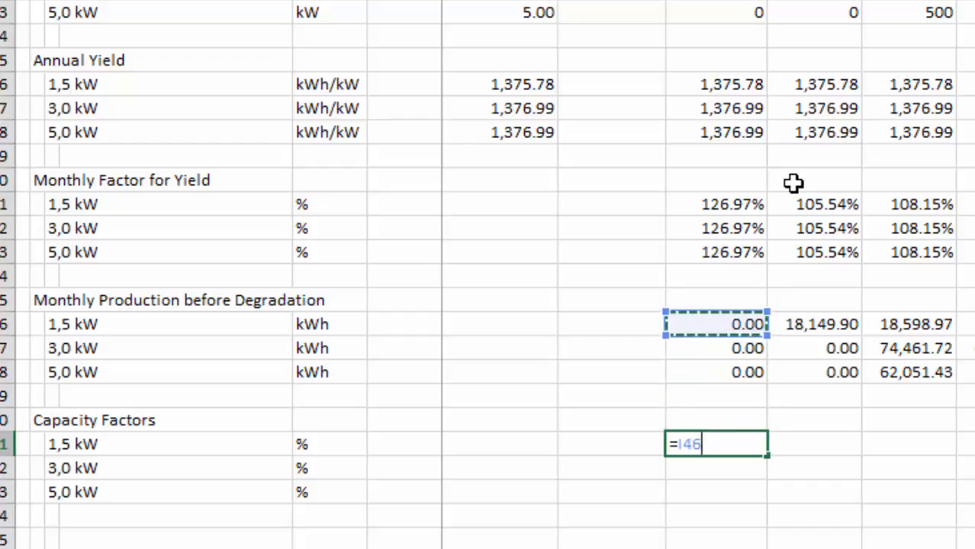
pyautogui.write('/')
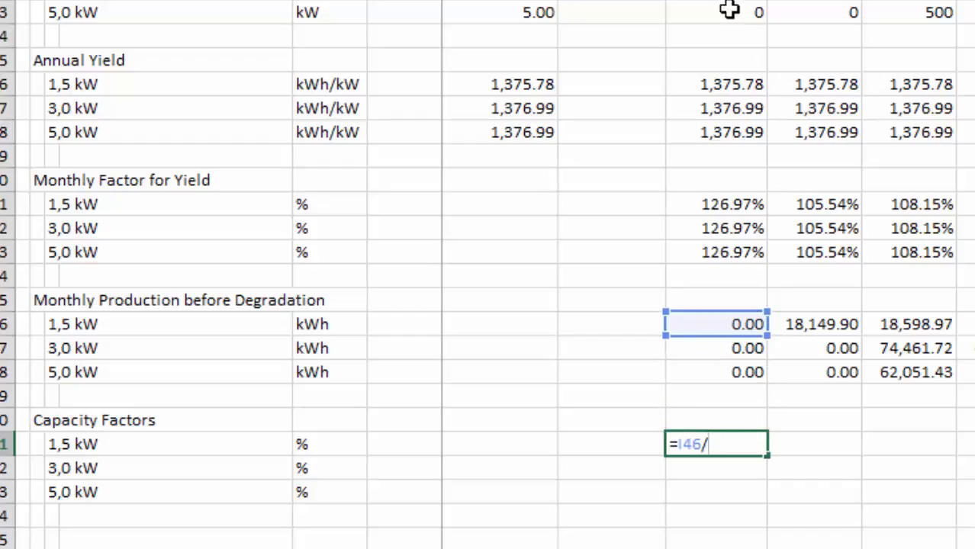
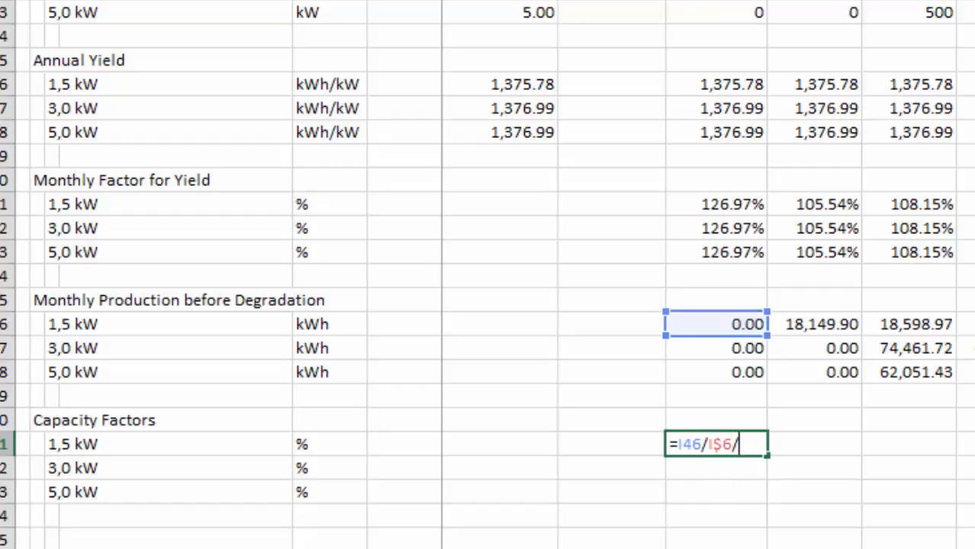
pyautogui.press('Up')
pyautogui.press('Up')
pyautogui.press('Up')
pyautogui.press('Up')
pyautogui.press('Up')
pyautogui.press('Up')
pyautogui.press('Up')
pyautogui.press('Up')
pyautogui.press('Up')
pyautogui.press('Up')
pyautogui.press('Up')
pyautogui.press('Up')
pyautogui.press('Up')
pyautogui.press('Up')
pyautogui.press('Up')
pyautogui.press('Up')
pyautogui.press('Up')
pyautogui.press('Up')
pyautogui.press('Up')
pyautogui.press('Up')
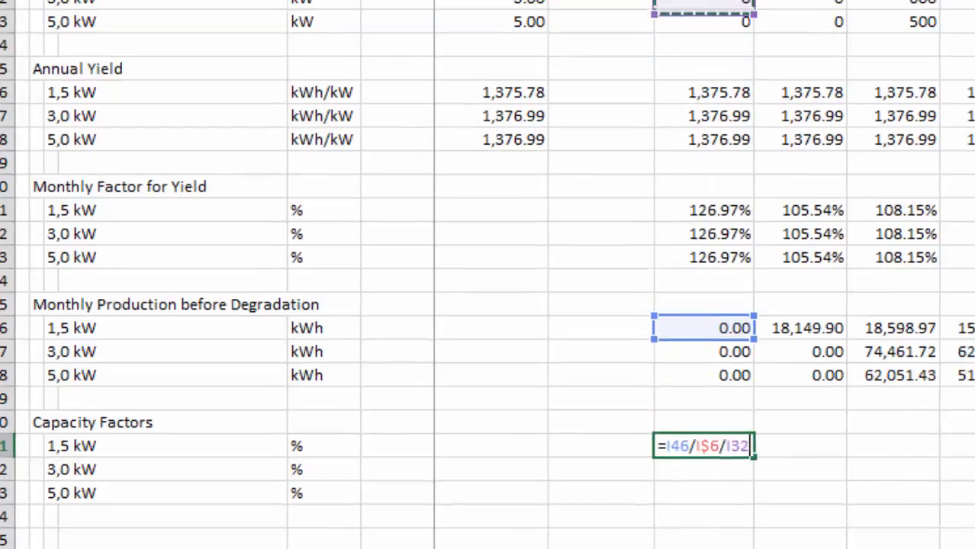
pyautogui.press('Up')
pyautogui.press('Up')
pyautogui.press('Up')
pyautogui.press('Down')
pyautogui.press('Down')
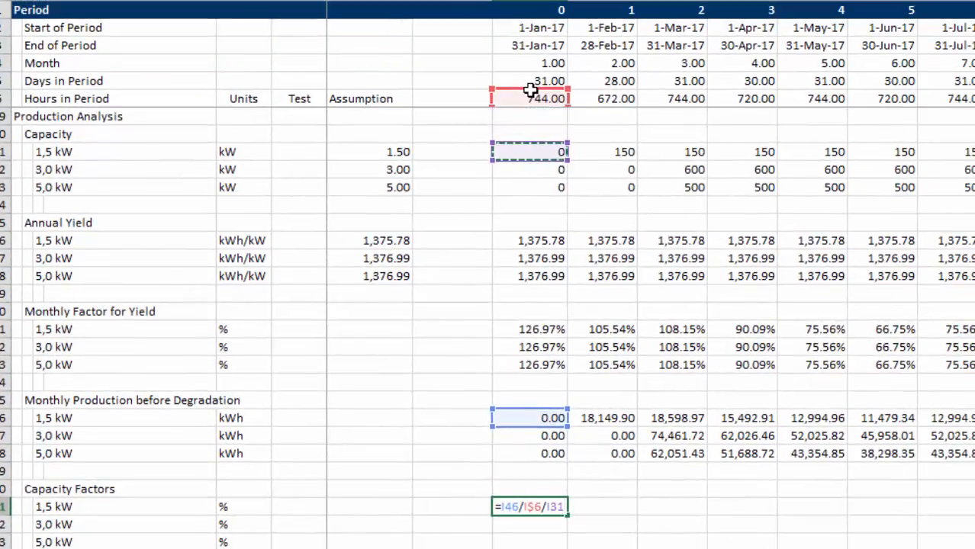
pyautogui.press('Return')
# Step: Wrap the I51 formula in an IF test on the month's capacity, making it =IF(I31,I46/I$6/I31)
pyautogui.press('Up')
pyautogui.press('Left')
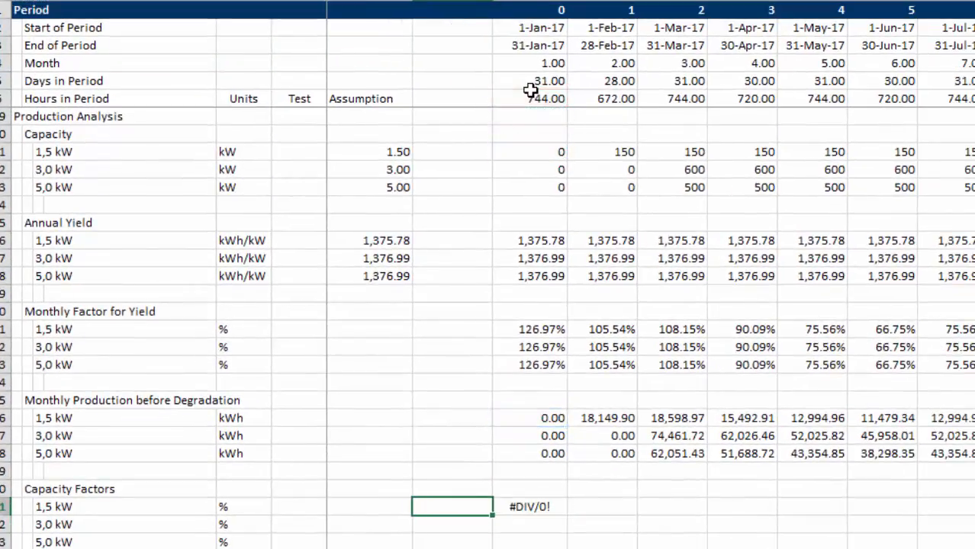
pyautogui.press('Right')
pyautogui.press('F2')
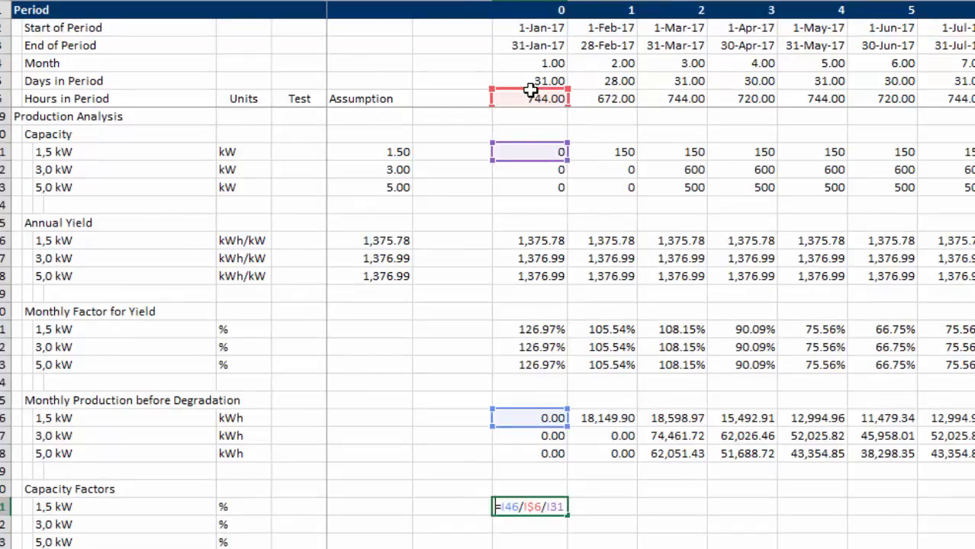
pyautogui.write('if(')
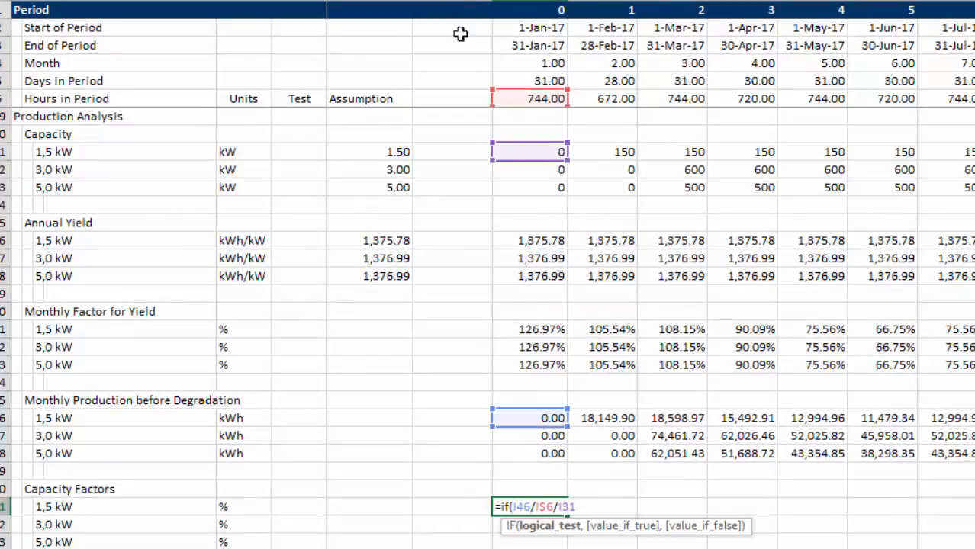
pyautogui.click(535, 152)
pyautogui.write(',')
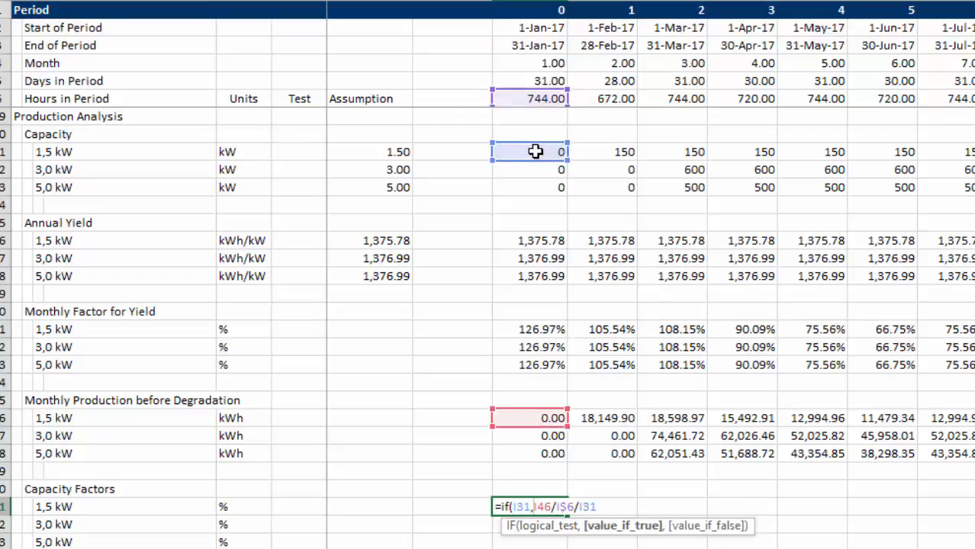
pyautogui.press('Return')
# Step: Copy the I51 formula across all months and down to the 3,0 kW and 5,0 kW rows, formatted as percentages with two decimals
pyautogui.press('Up')
pyautogui.hotkey('ctrl', 'shift', 'r')
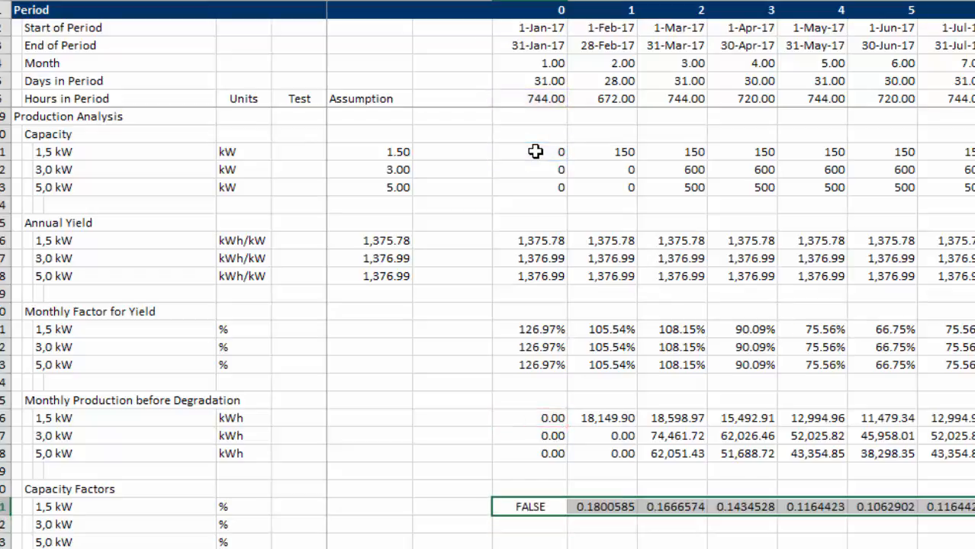
pyautogui.hotkey('ctrl', 'shift', '5')
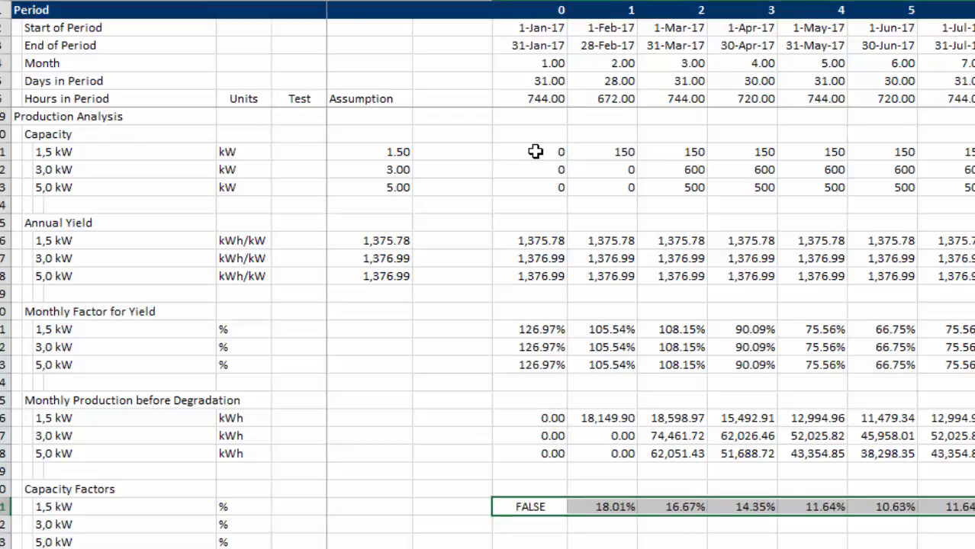
pyautogui.hotkey('shift', 'Down')
pyautogui.hotkey('shift', 'Down')
pyautogui.hotkey('ctrl', 'd')
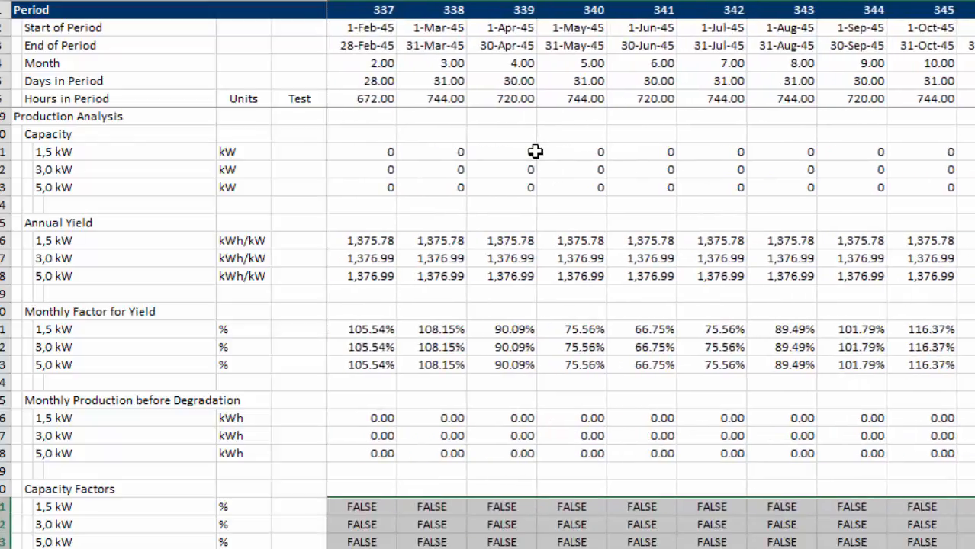
# Step: Review the capacity factors of the three system sizes from the first months through the following years
pyautogui.press('Home')
pyautogui.press('Right')
pyautogui.press('Right')
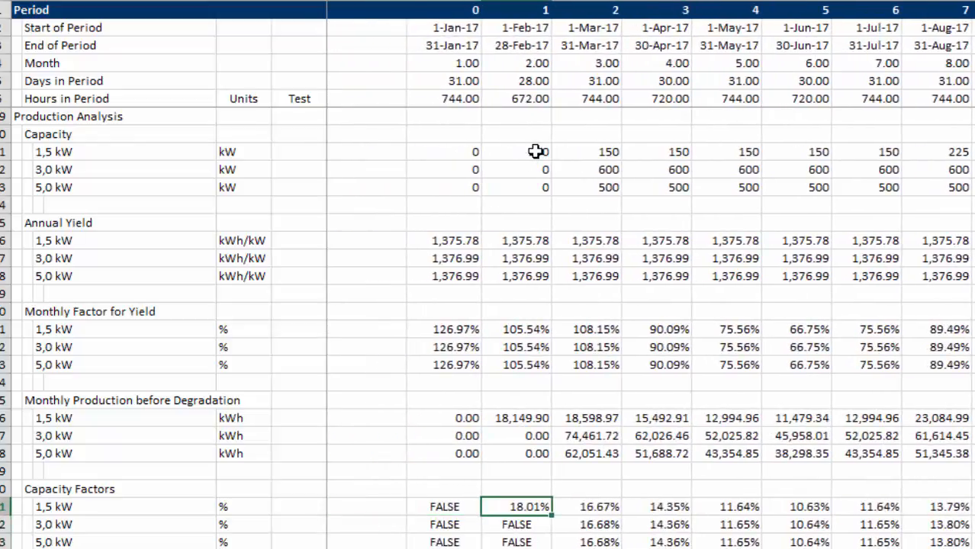
pyautogui.press('Left')
pyautogui.press('Right')
pyautogui.press('Down')
pyautogui.press('Down')
pyautogui.press('Down')
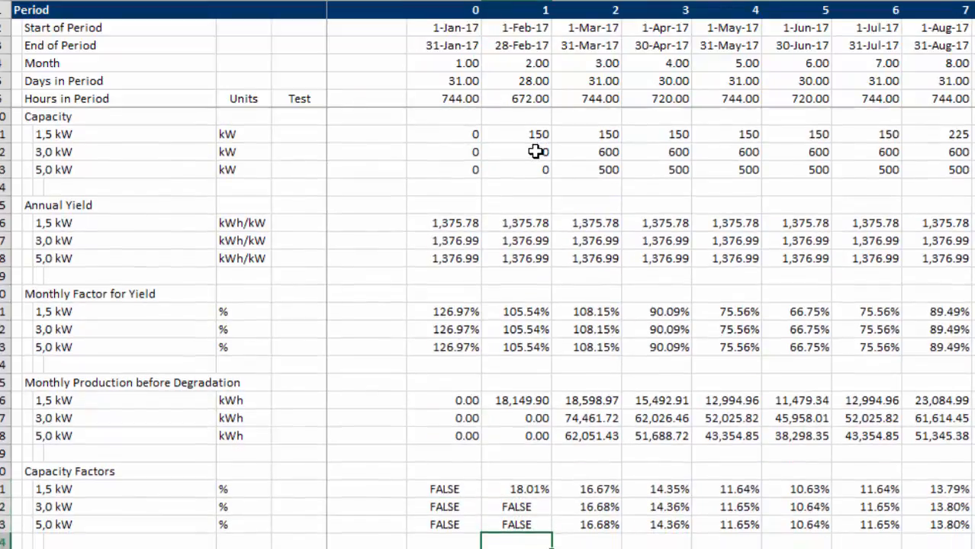
pyautogui.press('Up')
pyautogui.press('Right')
pyautogui.hotkey('ctrl', 'Right')
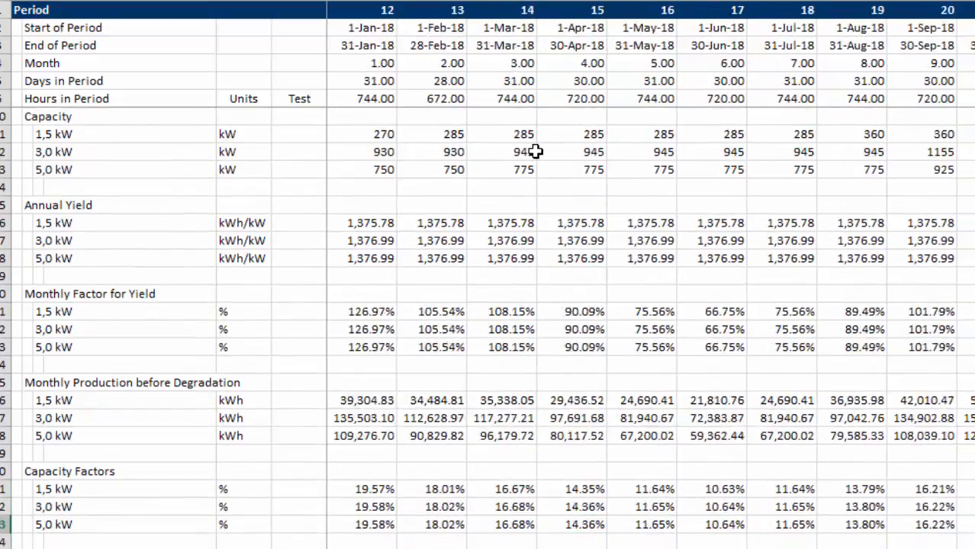
pyautogui.press('Right')
pyautogui.press('Right')
pyautogui.press('Right')
pyautogui.press('Right')
pyautogui.press('Right')
pyautogui.press('Right')
pyautogui.press('Right')
pyautogui.press('Right')
pyautogui.press('Right')
pyautogui.press('Right')
pyautogui.press('Right')
pyautogui.press('Right')
pyautogui.press('Right')
pyautogui.press('Right')
pyautogui.press('Right')
pyautogui.press('Right')
pyautogui.press('Right')
pyautogui.press('Right')
pyautogui.press('Right')
pyautogui.press('Right')
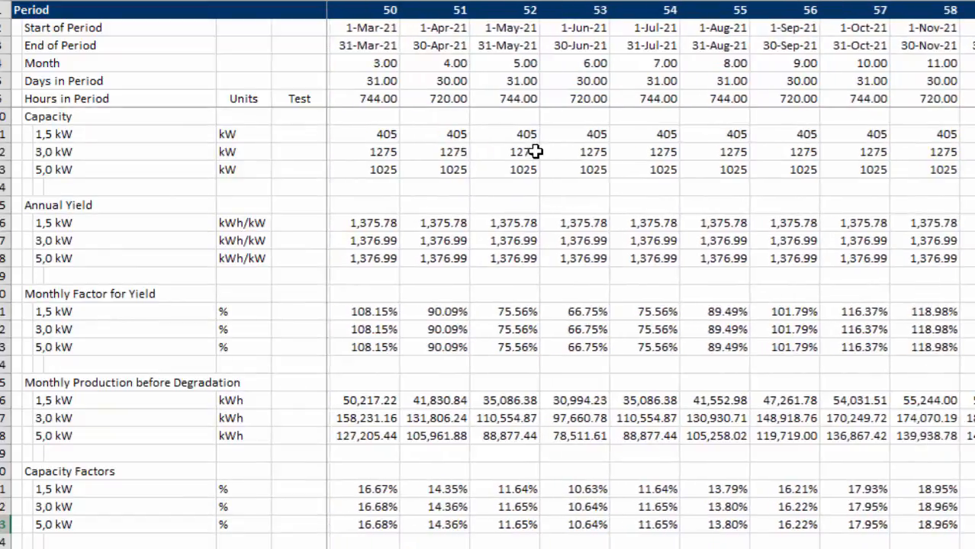
pyautogui.press('Right')
pyautogui.hotkey('ctrl', 'Left')
pyautogui.press('Left')
pyautogui.press('Left')
pyautogui.press('Left')
pyautogui.press('Left')
pyautogui.press('Left')
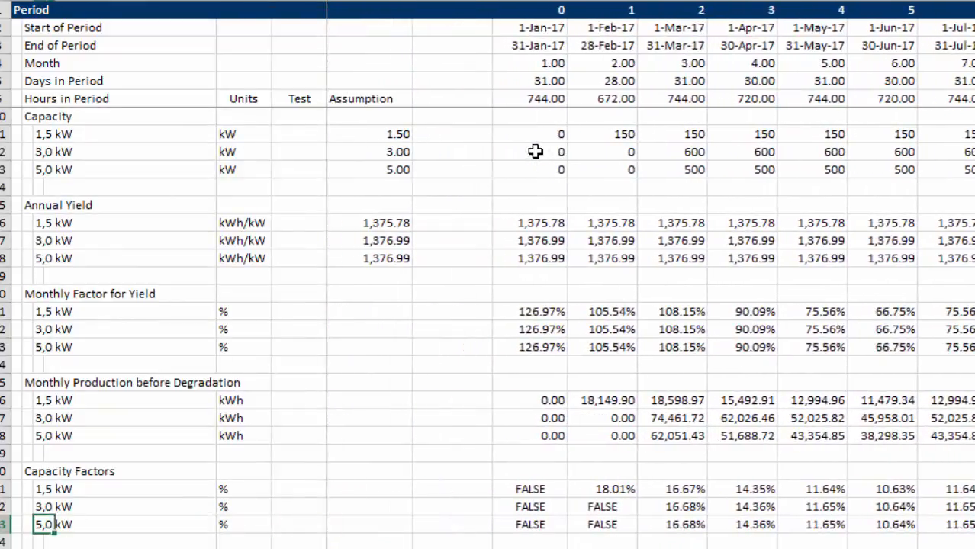
# Step: Delete one surplus blank row between the Capacity Factors block and the Degradation heading
pyautogui.press('Down')
pyautogui.press('Down')
pyautogui.press('Down')
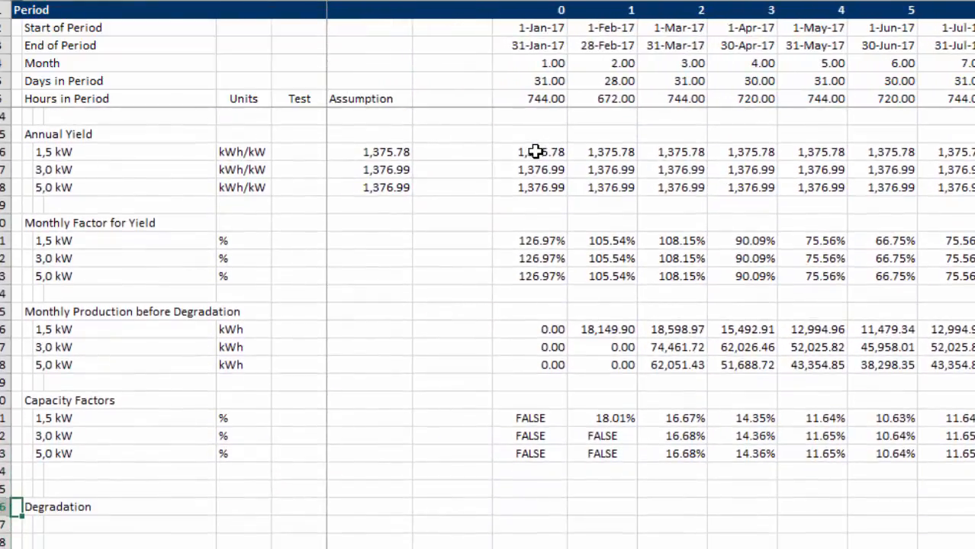
pyautogui.hotkey('shift', 'space')
pyautogui.hotkey('ctrl', '-')
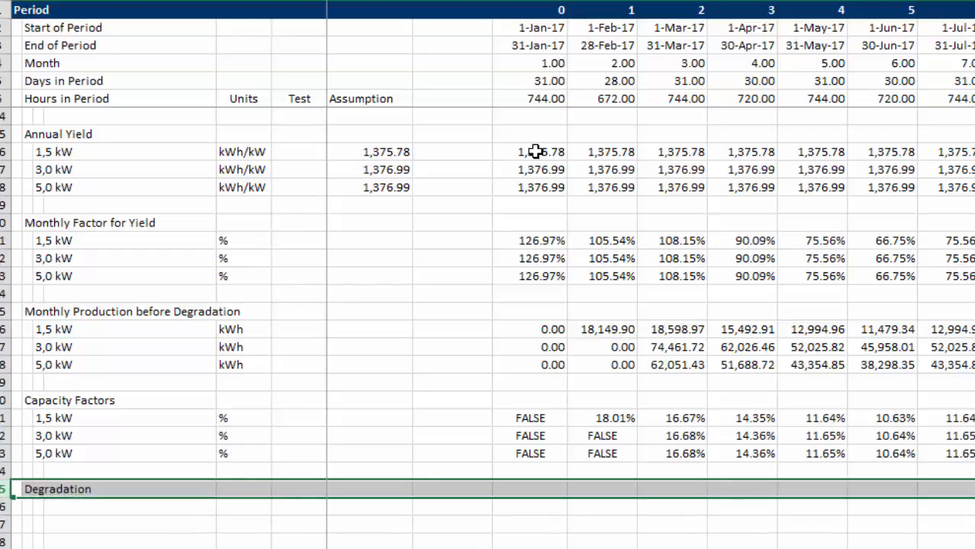
pyautogui.press('Down')
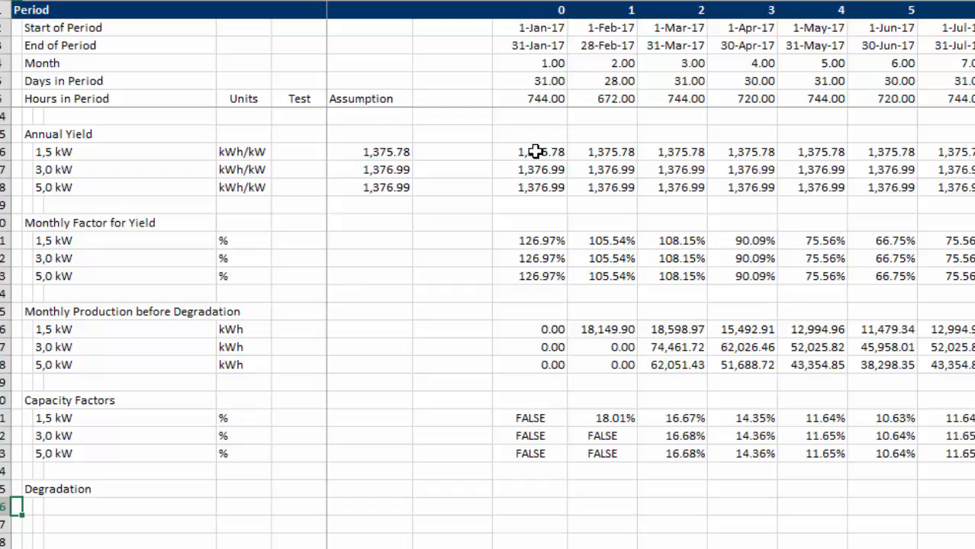
# Step: Examine the monthly Capacity rows for the three system sizes at the start of Production Analysis
pyautogui.press('Up')
pyautogui.press('Up')
pyautogui.press('Up')
pyautogui.press('Up')
pyautogui.press('Up')
pyautogui.press('Up')
pyautogui.press('Up')
pyautogui.press('Up')
pyautogui.press('Up')
pyautogui.press('Up')
pyautogui.press('Up')
pyautogui.press('Up')
pyautogui.press('Up')
pyautogui.press('Up')
pyautogui.press('Up')
pyautogui.press('Up')
pyautogui.press('Up')
pyautogui.press('Up')
pyautogui.press('Up')
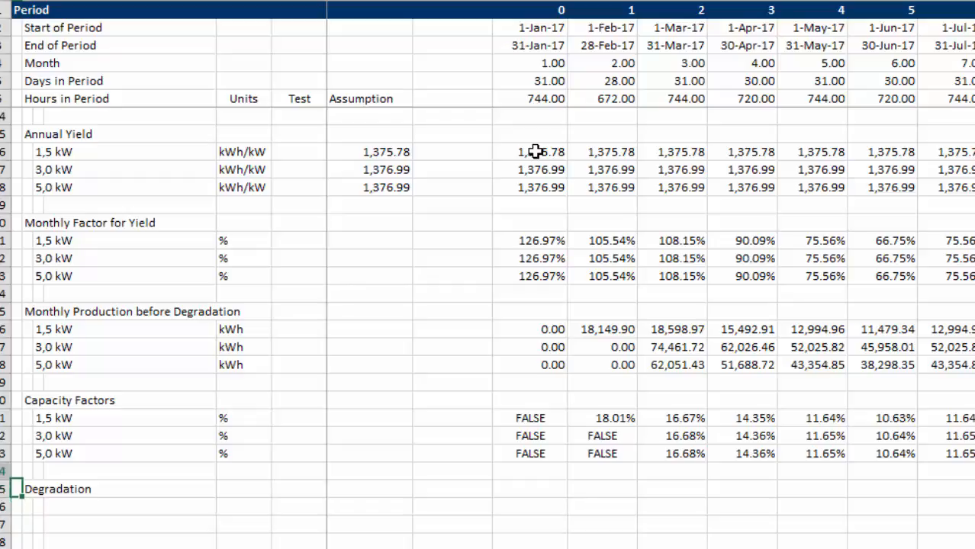
pyautogui.press('Right')
pyautogui.press('Right')
pyautogui.press('Right')
pyautogui.press('Right')
pyautogui.press('Right')
pyautogui.press('Right')
pyautogui.press('Right')
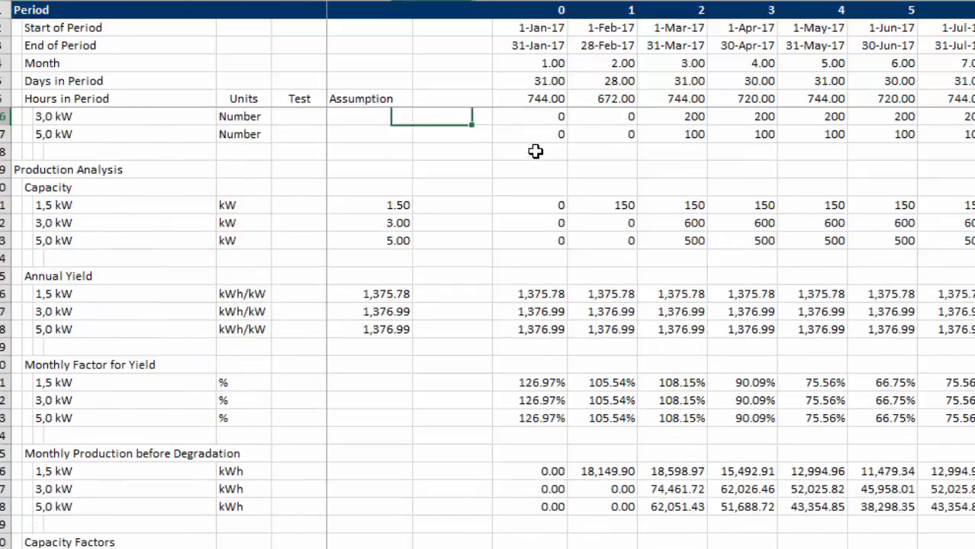
pyautogui.press('Down')
pyautogui.press('Down')
pyautogui.press('Down')
pyautogui.press('Down')
pyautogui.press('Down')
pyautogui.press('Right')
pyautogui.press('Right')
pyautogui.press('Right')
pyautogui.press('Right')
pyautogui.press('Right')
pyautogui.press('Right')
pyautogui.press('Right')
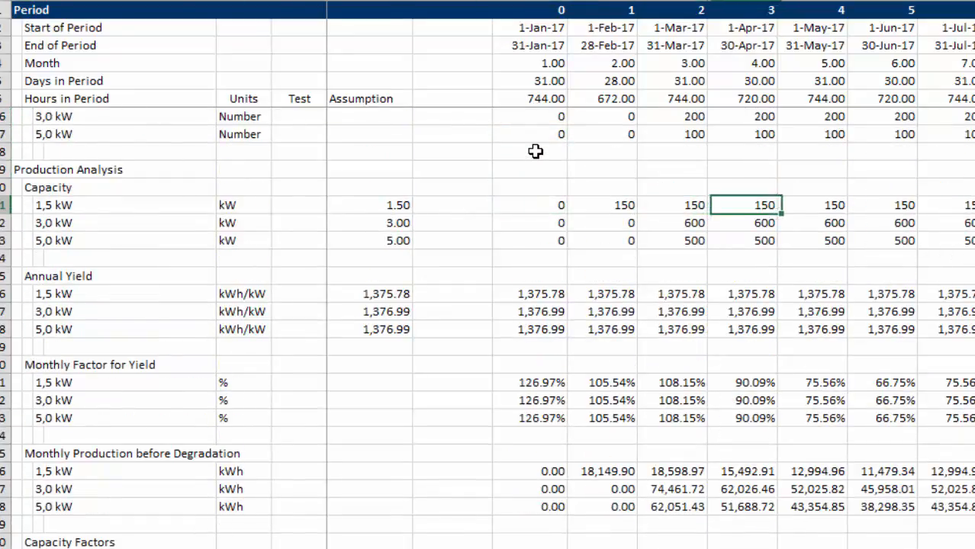
# Step: Examine the Operating Installations of the 1,5 kW and 3,0 kW systems in the first months of 2017
pyautogui.press('Down')
pyautogui.press('Left')
pyautogui.press('Left')
pyautogui.press('Up')
pyautogui.press('Up')
pyautogui.press('Up')
pyautogui.press('Up')
pyautogui.press('Up')
pyautogui.press('Up')
pyautogui.press('Up')
pyautogui.press('Up')
pyautogui.press('Up')
pyautogui.press('Up')
pyautogui.press('Up')
pyautogui.press('Up')
pyautogui.press('Up')
pyautogui.press('Up')
pyautogui.press('Up')
pyautogui.press('Up')
pyautogui.press('Up')
pyautogui.press('Up')
pyautogui.press('Up')
pyautogui.press('Up')
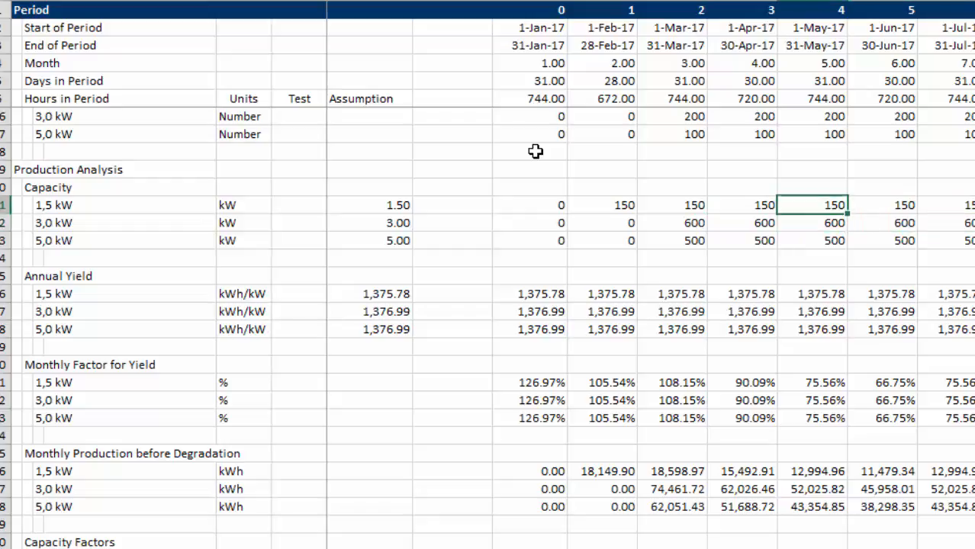
pyautogui.press('Down')
pyautogui.press('Down')
pyautogui.press('Down')
pyautogui.press('Down')
pyautogui.press('Down')
pyautogui.press('Down')
pyautogui.press('Down')
pyautogui.press('Down')
pyautogui.press('Left')
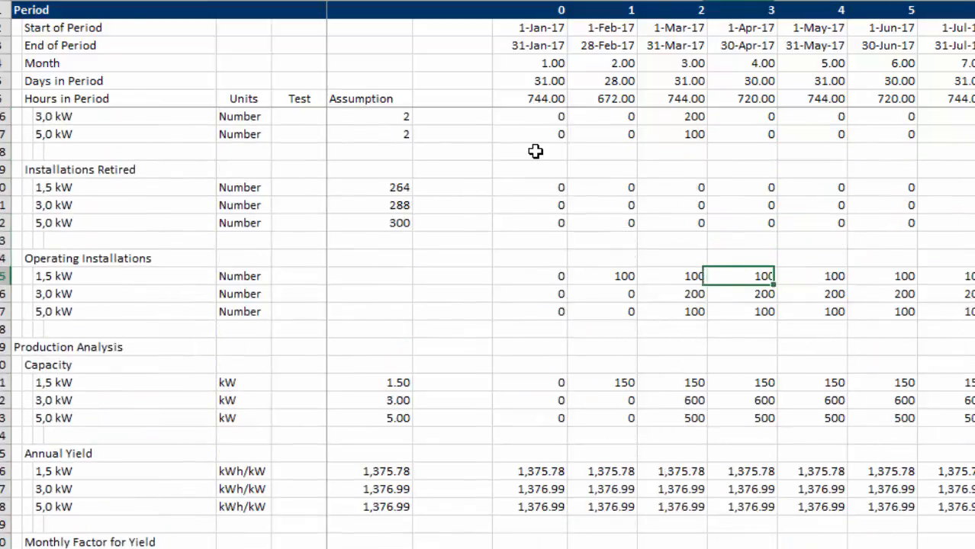
pyautogui.press('Left')
pyautogui.press('Left')
pyautogui.press('Right')
pyautogui.press('Right')
pyautogui.press('Down')
pyautogui.press('Left')
pyautogui.press('Right')
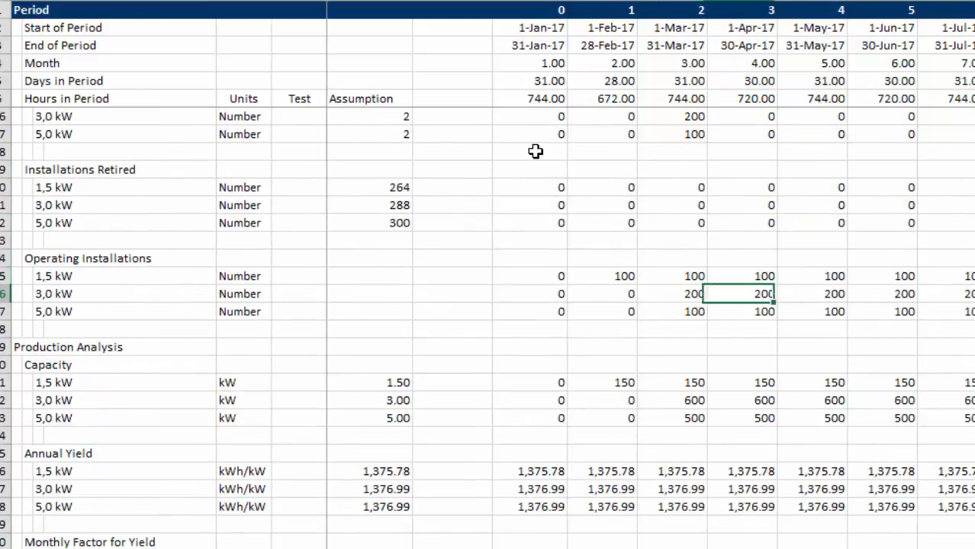
pyautogui.press('Right')
pyautogui.press('Right')
pyautogui.press('Left')
pyautogui.press('Left')
pyautogui.press('Left')
pyautogui.press('Right')
pyautogui.press('Up')
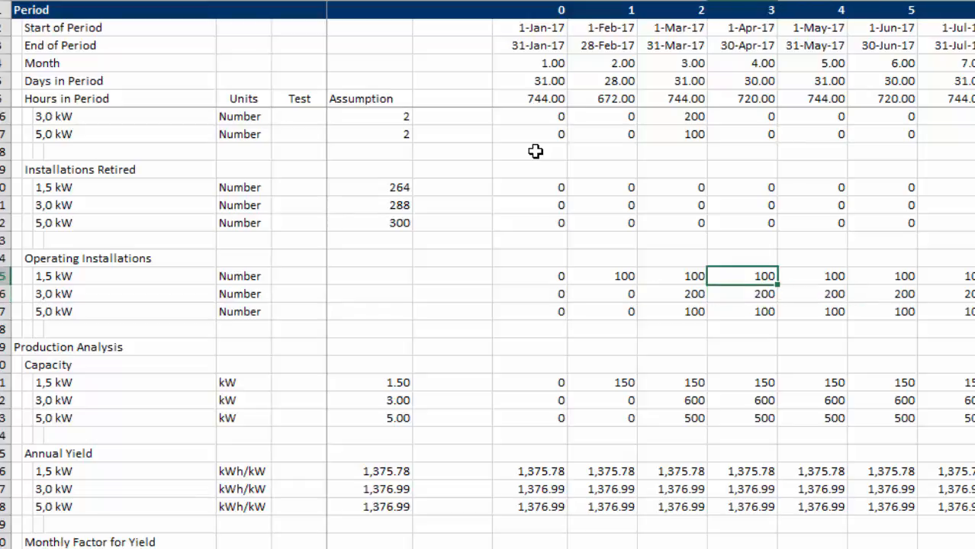
# Step: Follow the 3,0 kW operating installations across the months into early 2018 and return to the row's start
pyautogui.press('Down')
pyautogui.press('Right')
pyautogui.press('Right')
pyautogui.press('Right')
pyautogui.press('Right')
pyautogui.press('Right')
pyautogui.press('Right')
pyautogui.press('Right')
pyautogui.press('Right')
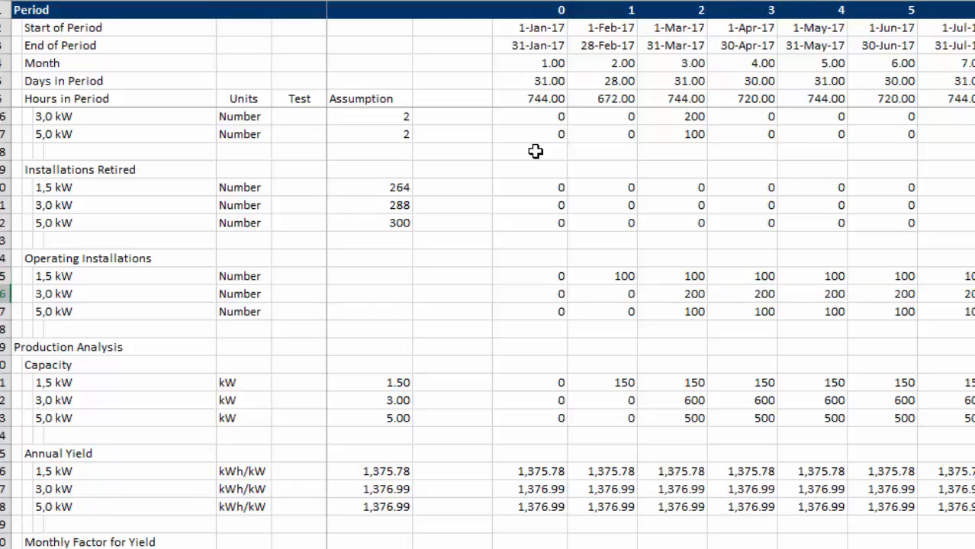
pyautogui.press('Right')
pyautogui.press('Right')
pyautogui.press('Right')
pyautogui.press('Right')
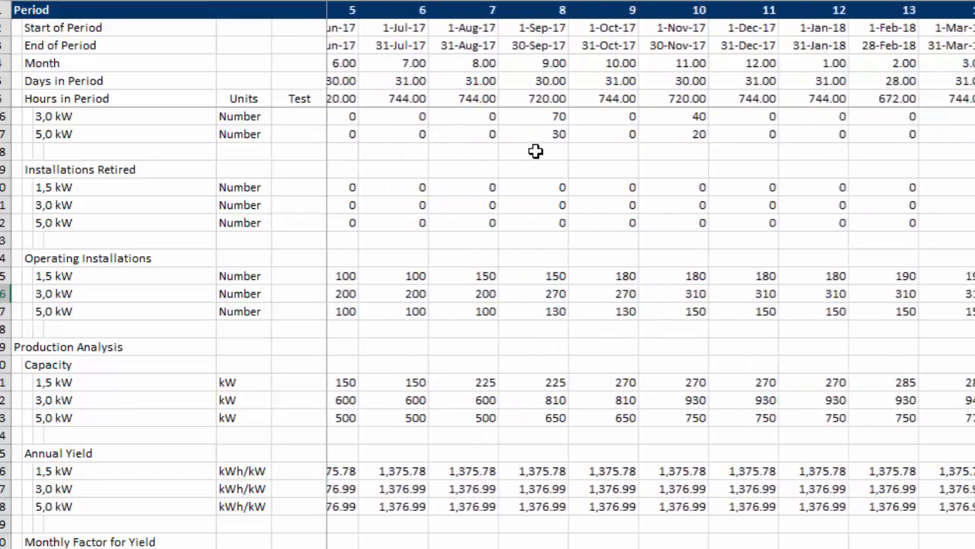
pyautogui.press('Left')
pyautogui.press('Left')
pyautogui.press('Left')
pyautogui.press('Home')
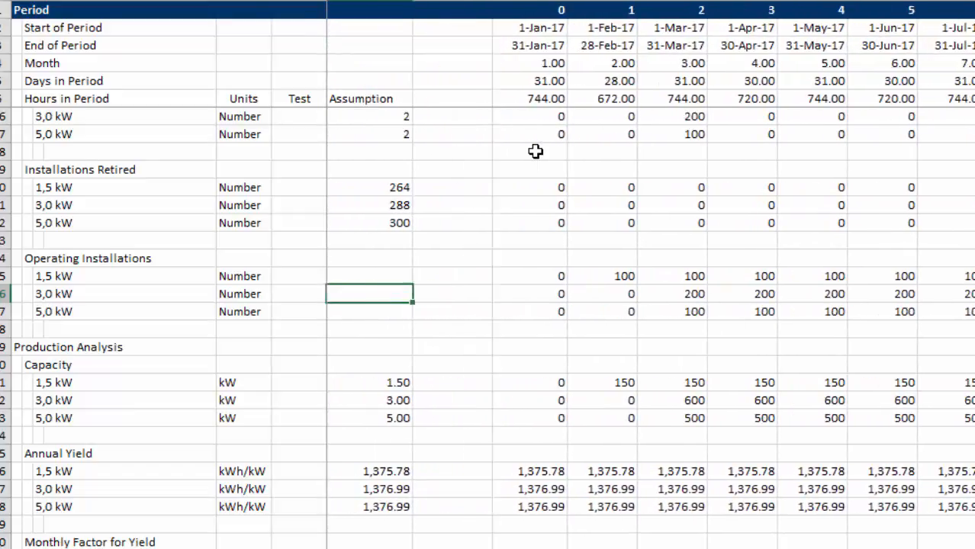
pyautogui.press('Left')
pyautogui.press('Left')
pyautogui.press('Left')
pyautogui.press('Left')
pyautogui.press('Left')
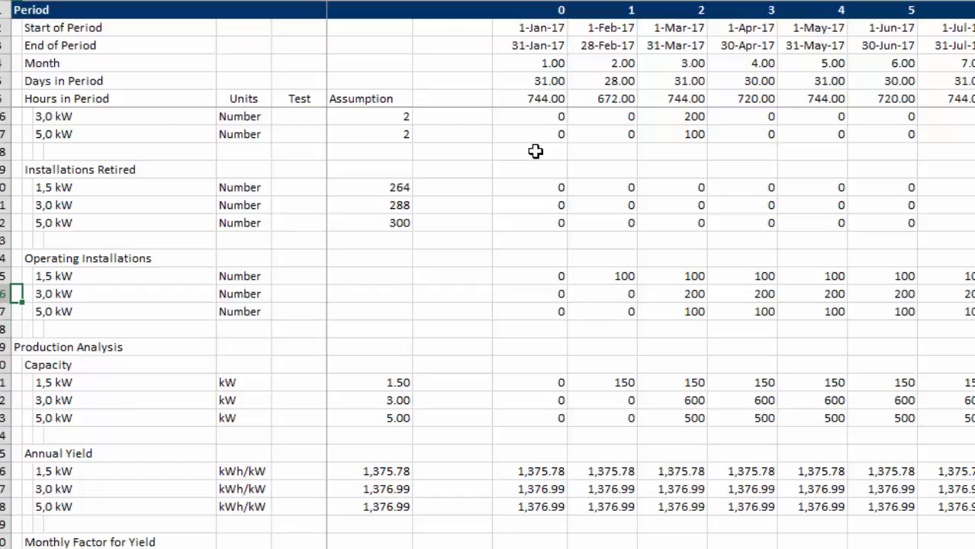
# Step: Review the Production Analysis blocks from Capacity down to the empty Degradation and Production after Degradation sections
pyautogui.press('Down')
pyautogui.press('Down')
pyautogui.press('Down')
pyautogui.press('Down')
pyautogui.press('Down')
pyautogui.press('Down')
pyautogui.press('Down')
pyautogui.press('Down')
pyautogui.press('Down')
pyautogui.press('Down')
pyautogui.press('Down')
pyautogui.press('Down')
pyautogui.press('Down')
pyautogui.press('Down')
pyautogui.press('Down')
pyautogui.press('Down')
pyautogui.press('Down')
pyautogui.press('Down')
pyautogui.press('Down')
pyautogui.press('Down')
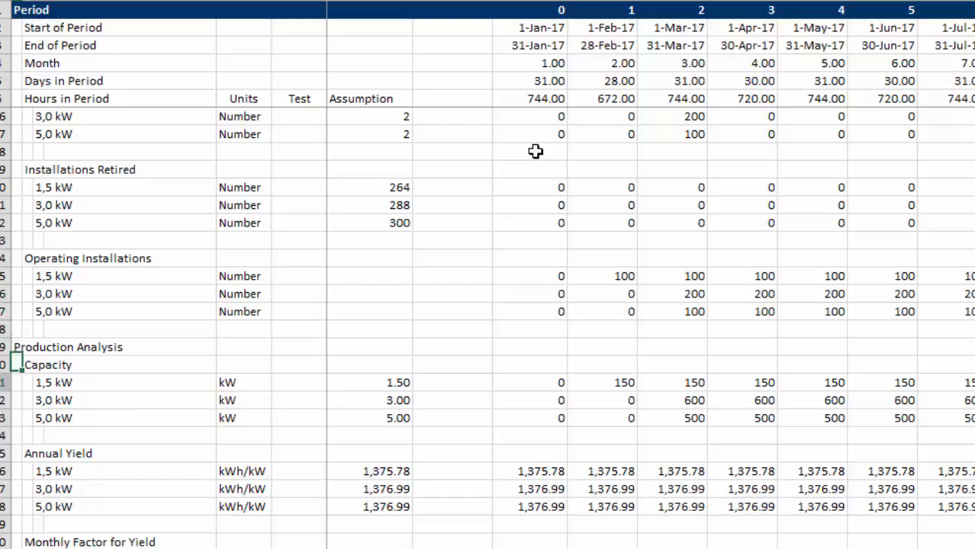
pyautogui.press('Down')
pyautogui.press('Down')
pyautogui.press('Down')
pyautogui.press('Down')
pyautogui.press('Down')
pyautogui.press('Down')
pyautogui.press('Down')
pyautogui.press('Down')
pyautogui.press('Down')
pyautogui.press('Down')
pyautogui.press('Down')
pyautogui.press('Down')
pyautogui.press('Down')
pyautogui.press('Down')
pyautogui.press('Down')
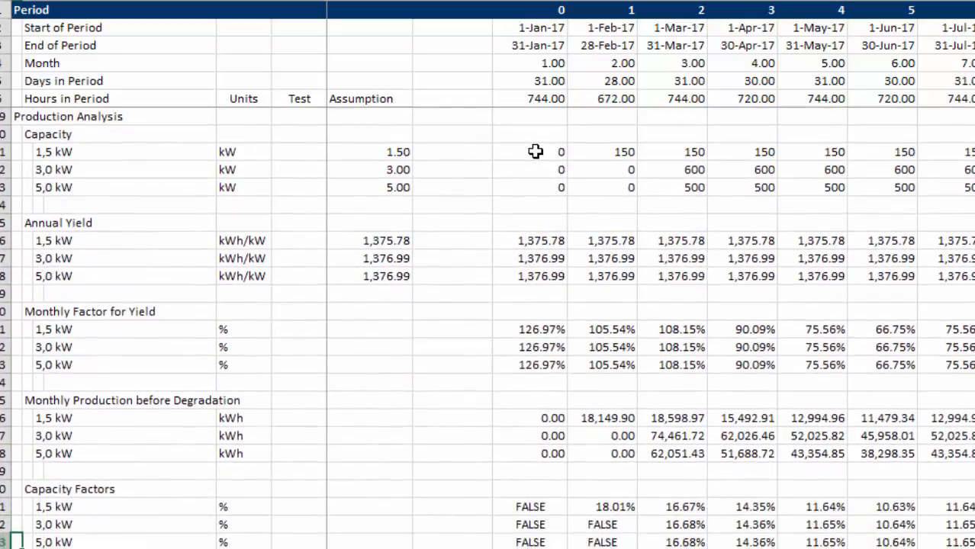
pyautogui.press('Up')
pyautogui.press('Up')
pyautogui.press('Up')
pyautogui.press('Up')
pyautogui.press('Up')
pyautogui.press('Up')
pyautogui.press('Up')
pyautogui.press('Up')
pyautogui.press('Up')
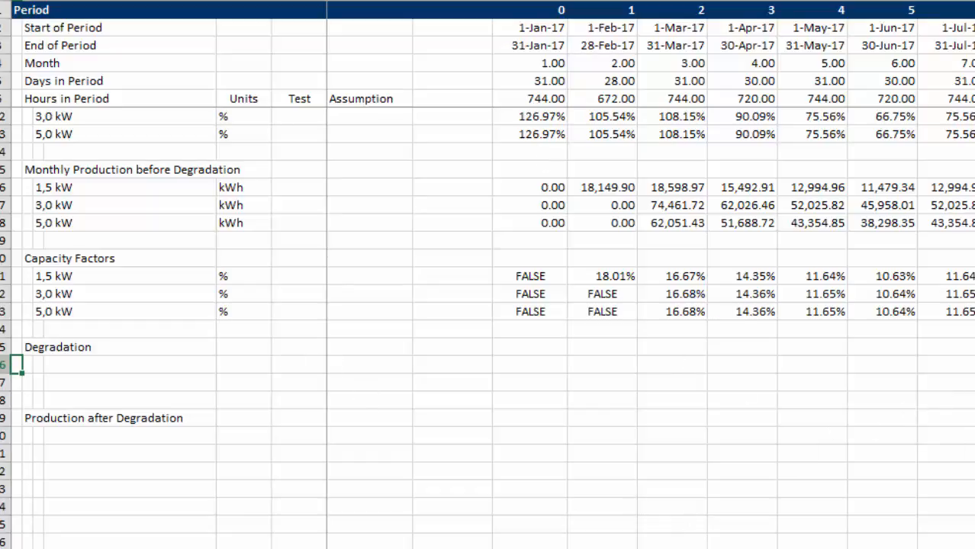
pyautogui.press('F10')
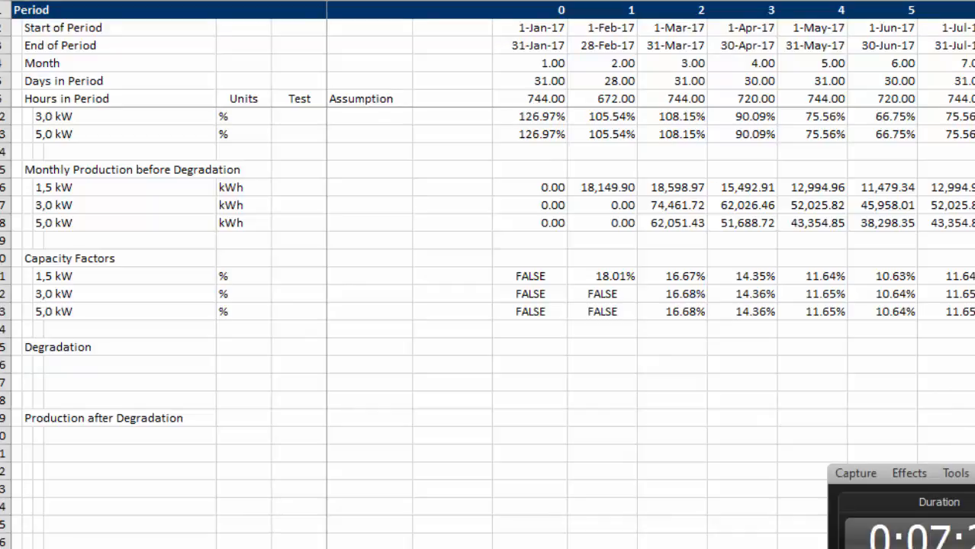